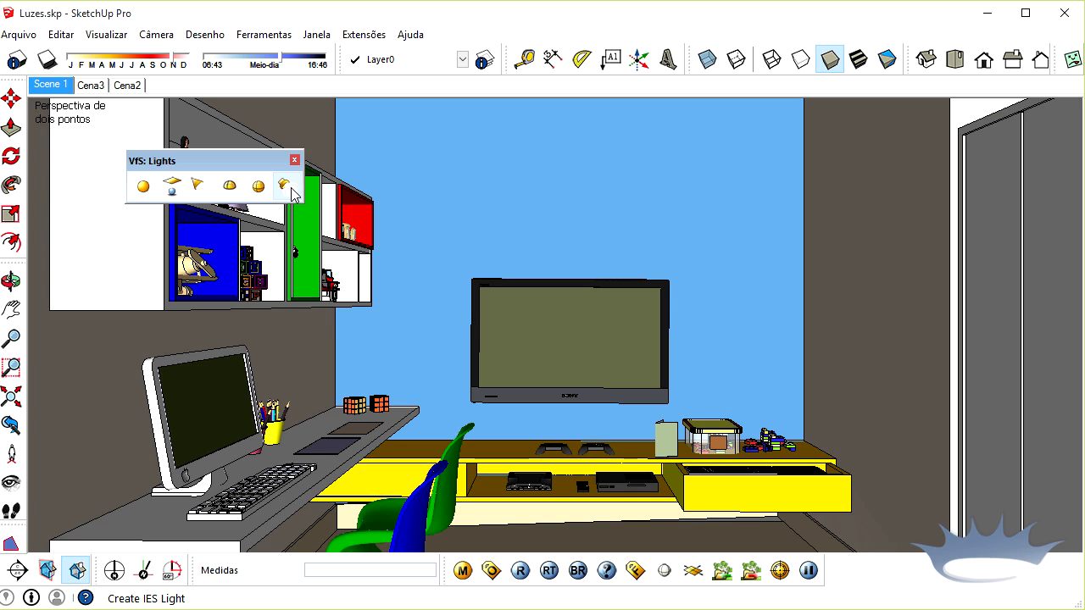
# Step: Place a V-Ray IES light on the ceiling between the two recessed spot fixtures
pyautogui.click(287, 186)
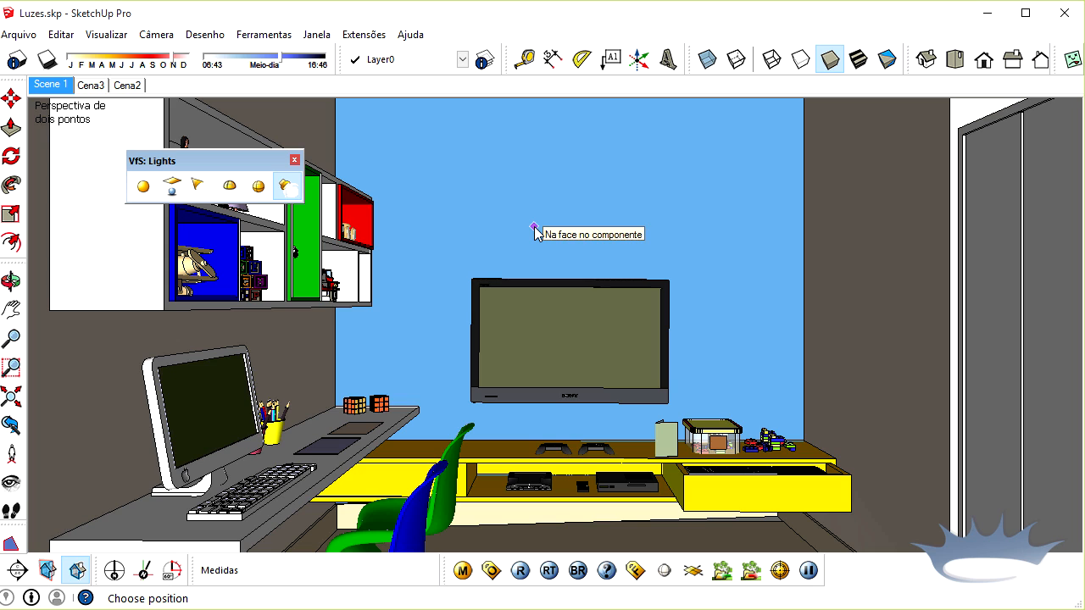
pyautogui.keyDown('shift'); pyautogui.moveTo(546, 206); pyautogui.dragTo(549, 289, button='middle'); pyautogui.keyUp('shift')
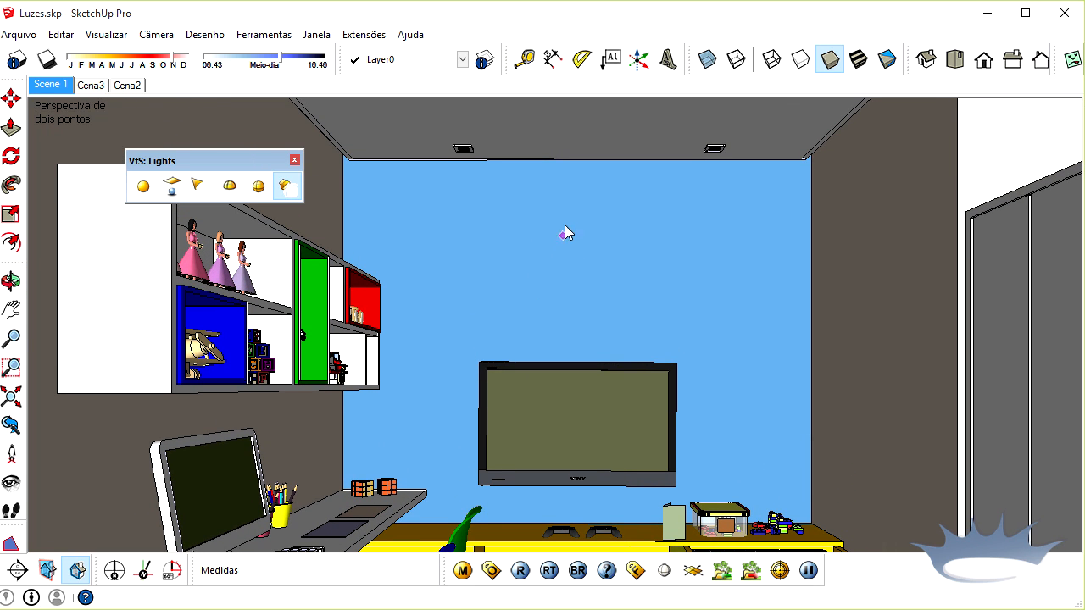
pyautogui.click(519, 135)
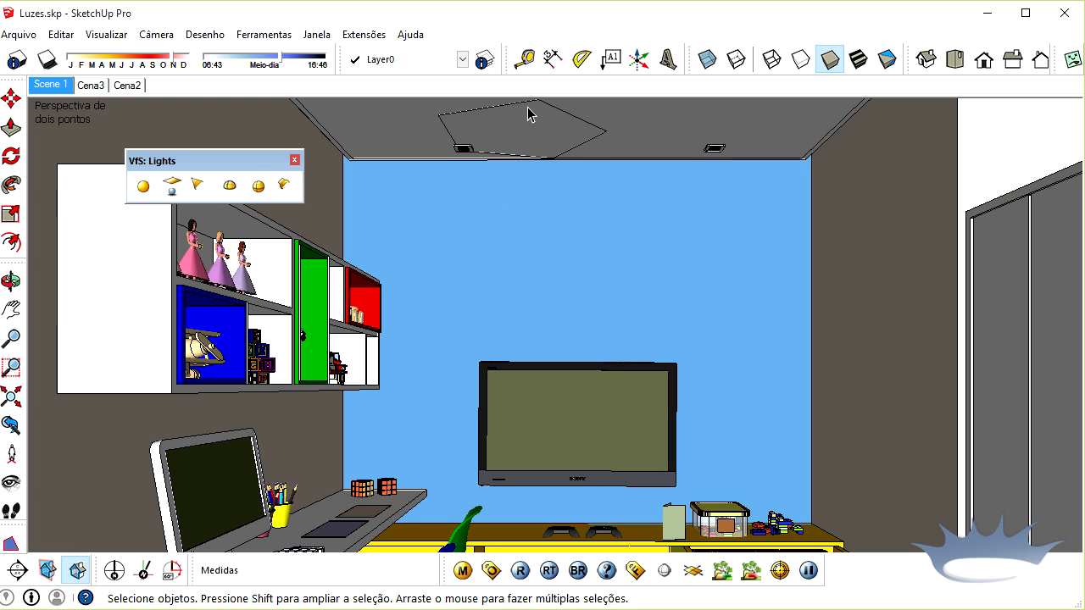
# Step: Move the IES light about 1.06 m straight down from the ceiling
pyautogui.click(585, 129)
pyautogui.press('m')
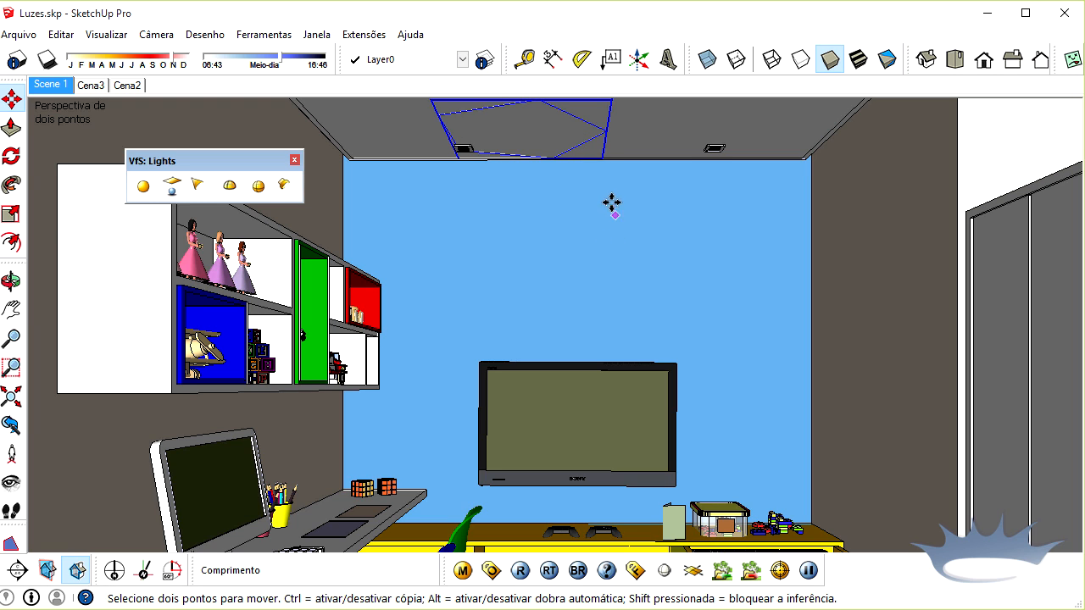
pyautogui.click(611, 203)
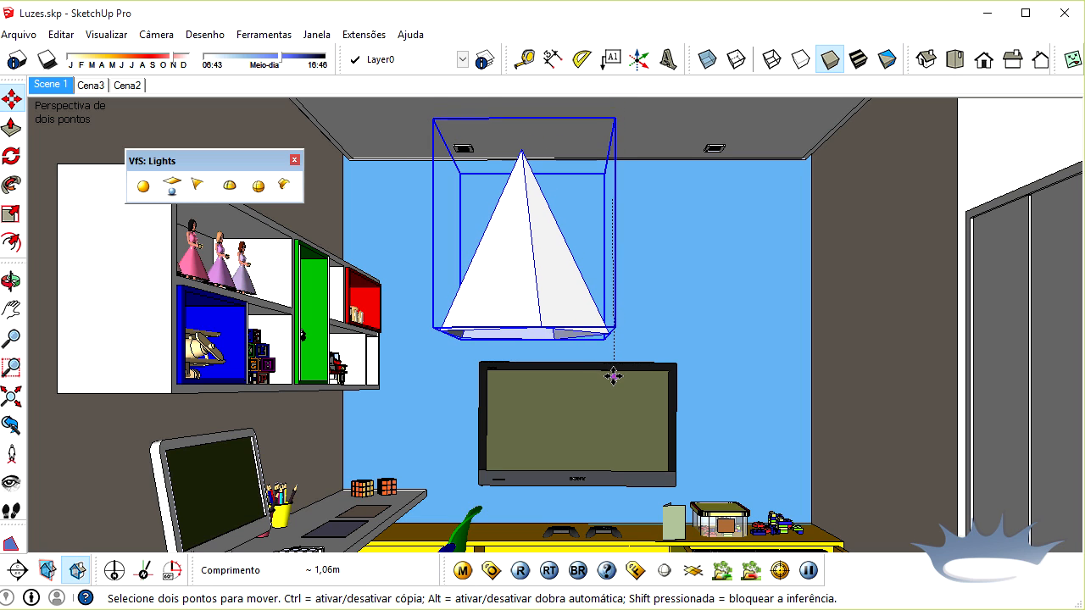
pyautogui.click(623, 192)
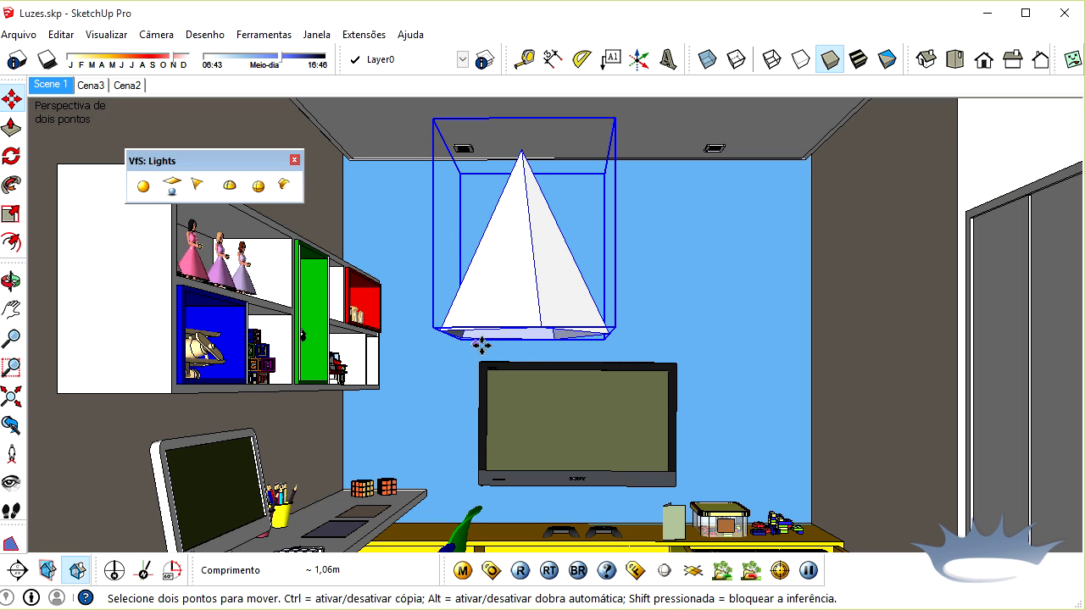
# Step: Adjust the IES light's height, raising it into the ceiling and then lowering it 0.77 m in front of the blue wall
pyautogui.scroll(2, 538, 344)
pyautogui.moveTo(538, 346); pyautogui.dragTo(534, 277, button='middle')
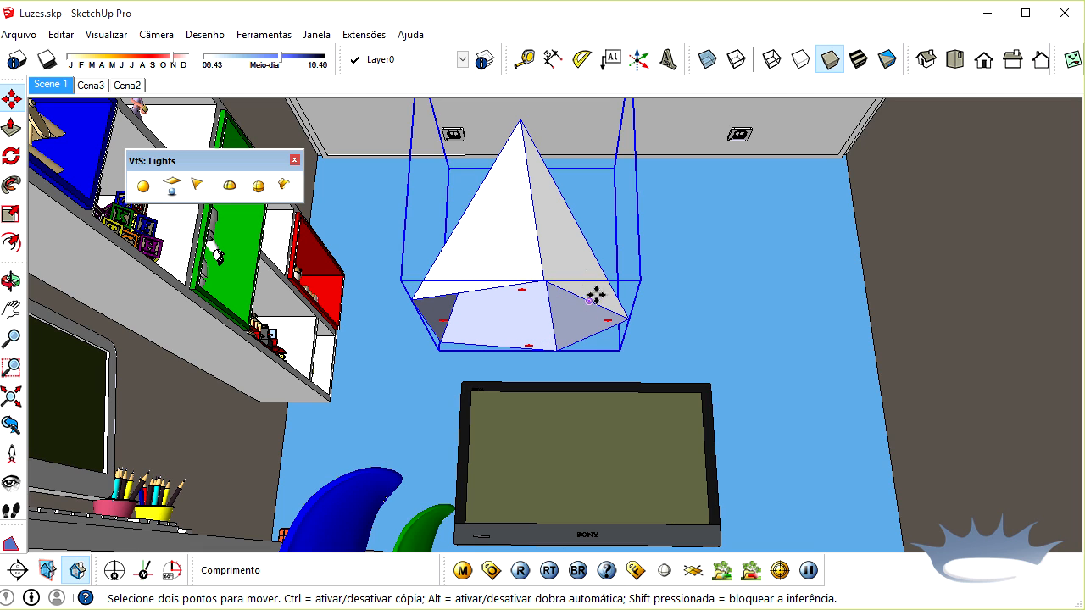
pyautogui.click(671, 342)
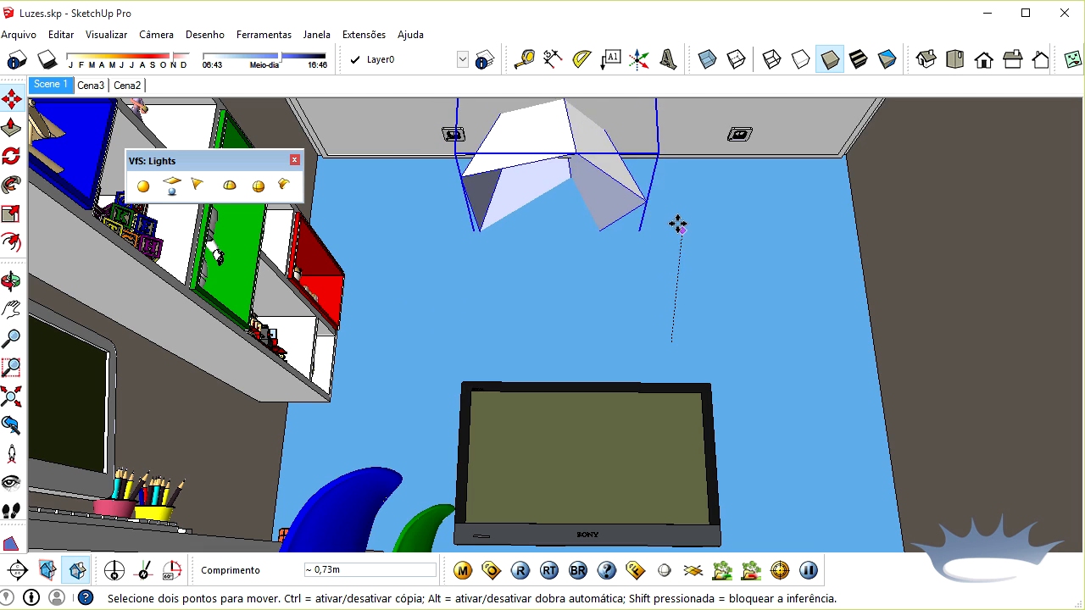
pyautogui.click(667, 164)
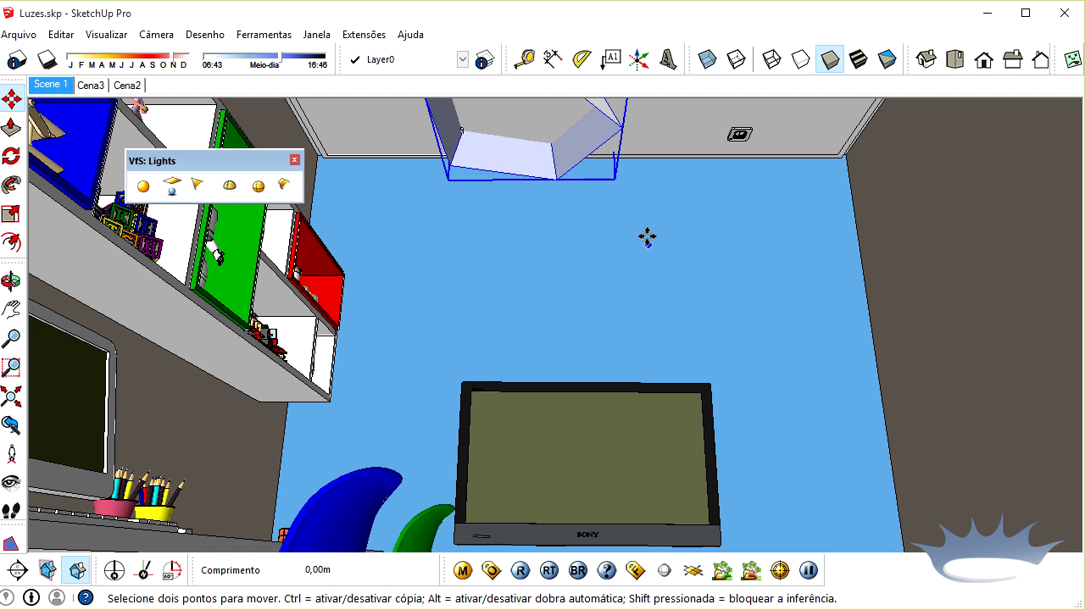
pyautogui.scroll(-2, 645, 231)
pyautogui.scroll(2, 479, 237)
pyautogui.keyDown('shift'); pyautogui.moveTo(480, 237); pyautogui.dragTo(447, 314, button='middle'); pyautogui.keyUp('shift')
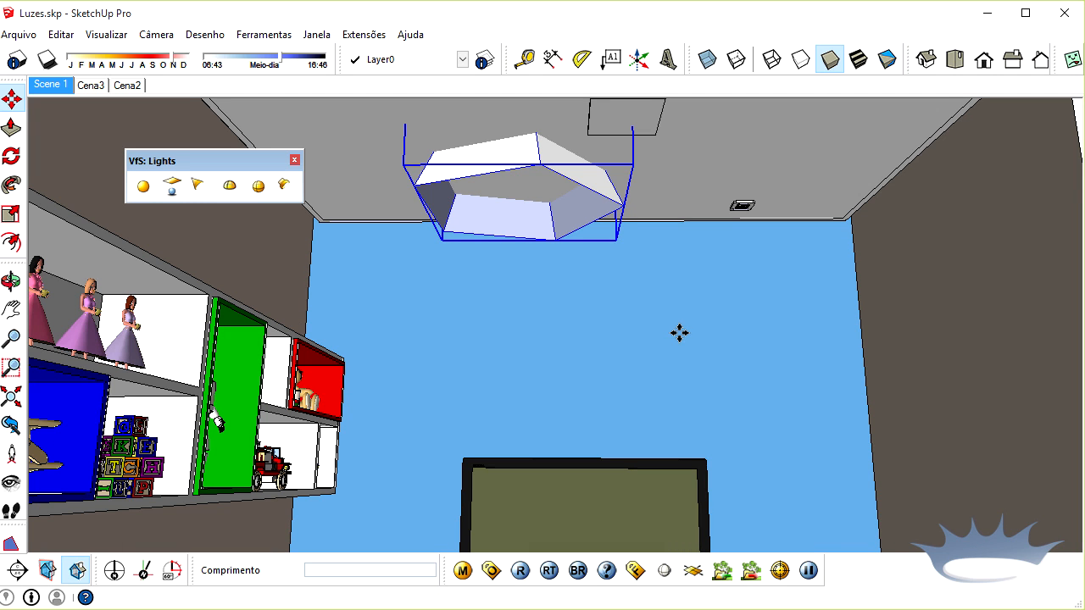
pyautogui.click(679, 256)
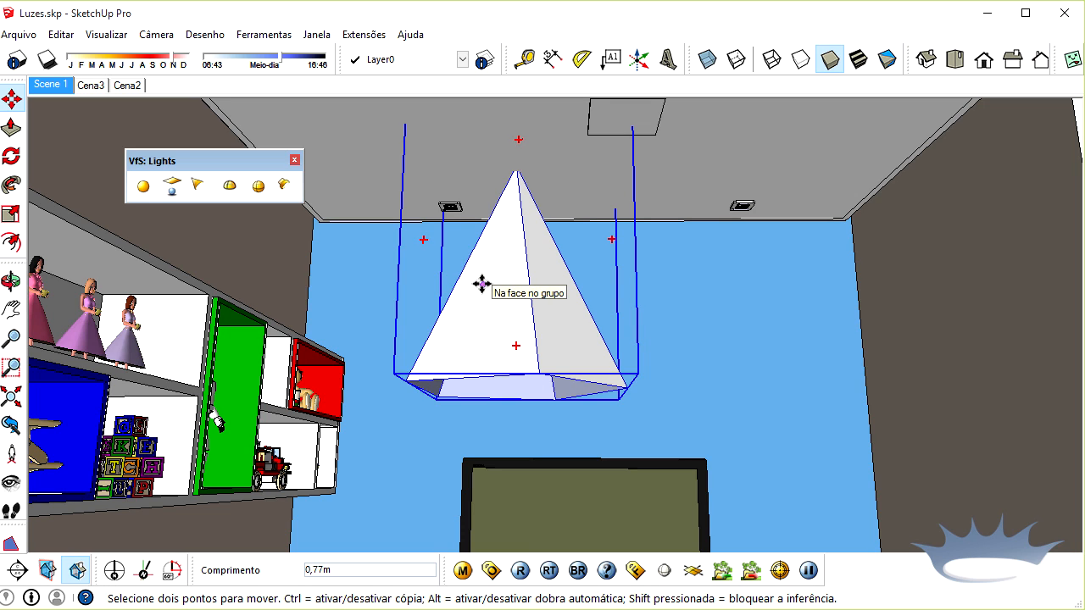
# Step: Scale the IES light uniformly to 0.36 and move it near the ceiling spot fixture closest to the shelves
pyautogui.press('s')
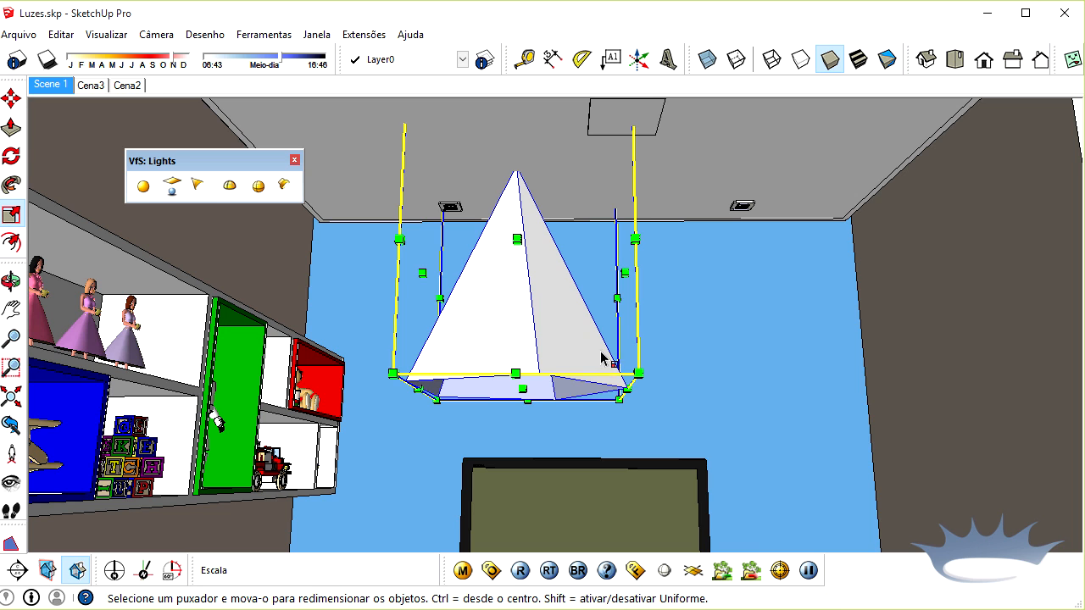
pyautogui.moveTo(636, 375); pyautogui.dragTo(511, 242)
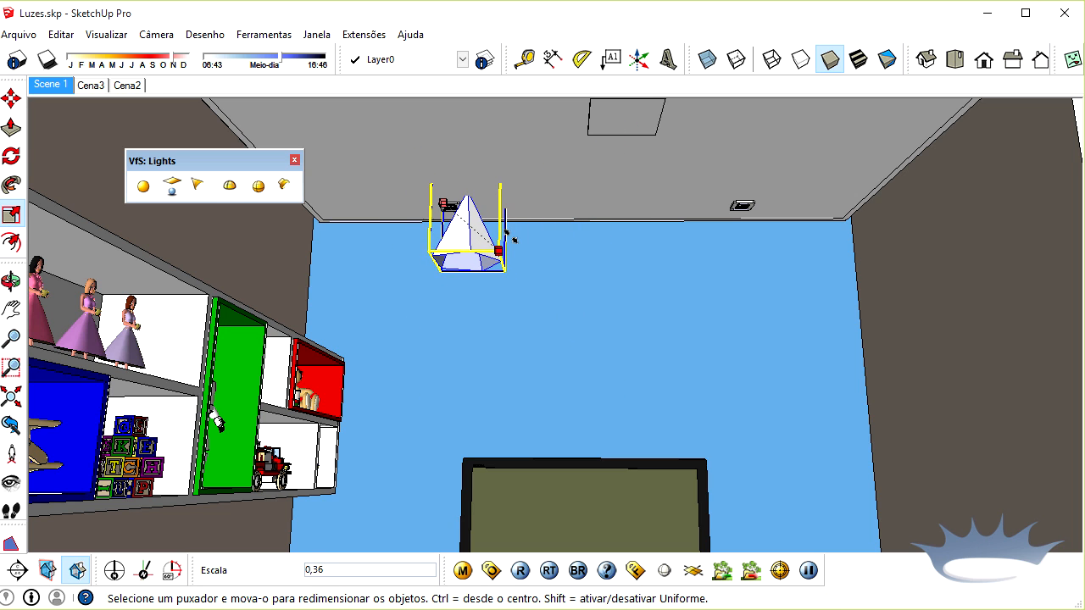
pyautogui.press('m')
pyautogui.click(588, 270)
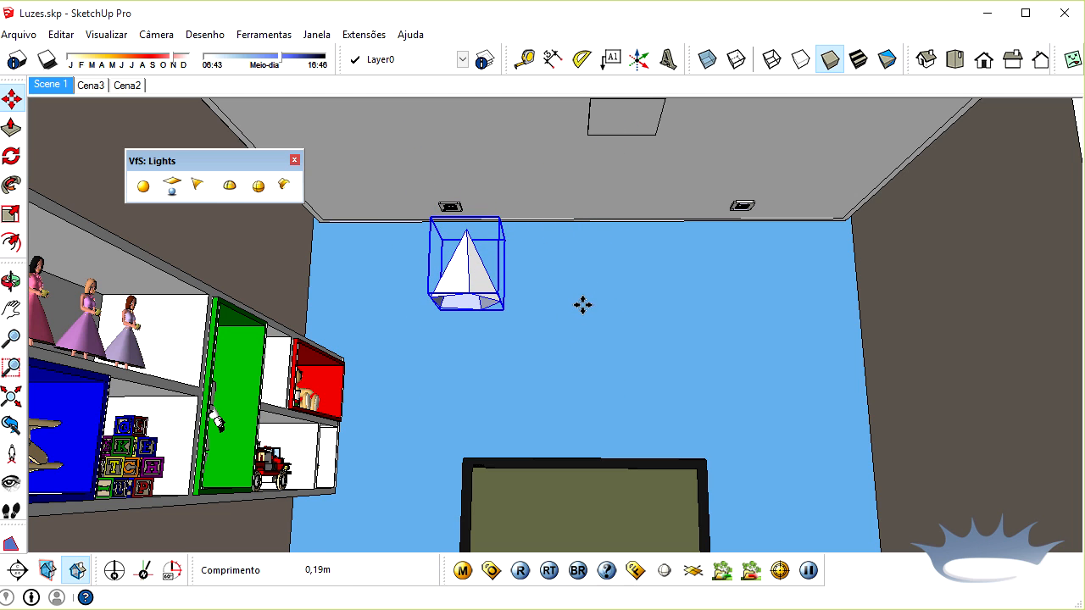
pyautogui.click(640, 305)
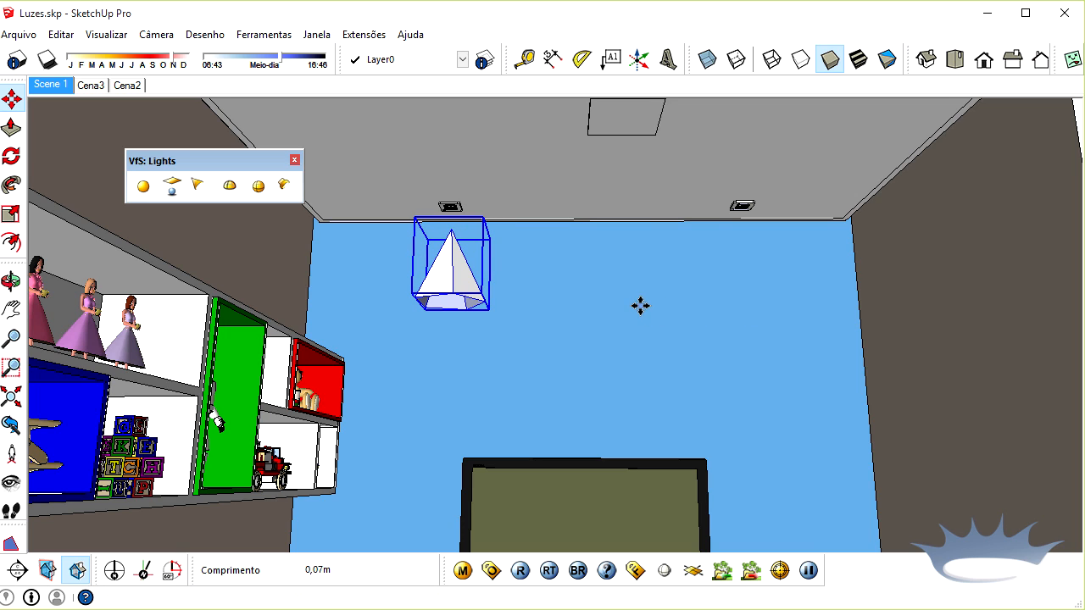
pyautogui.click(583, 337)
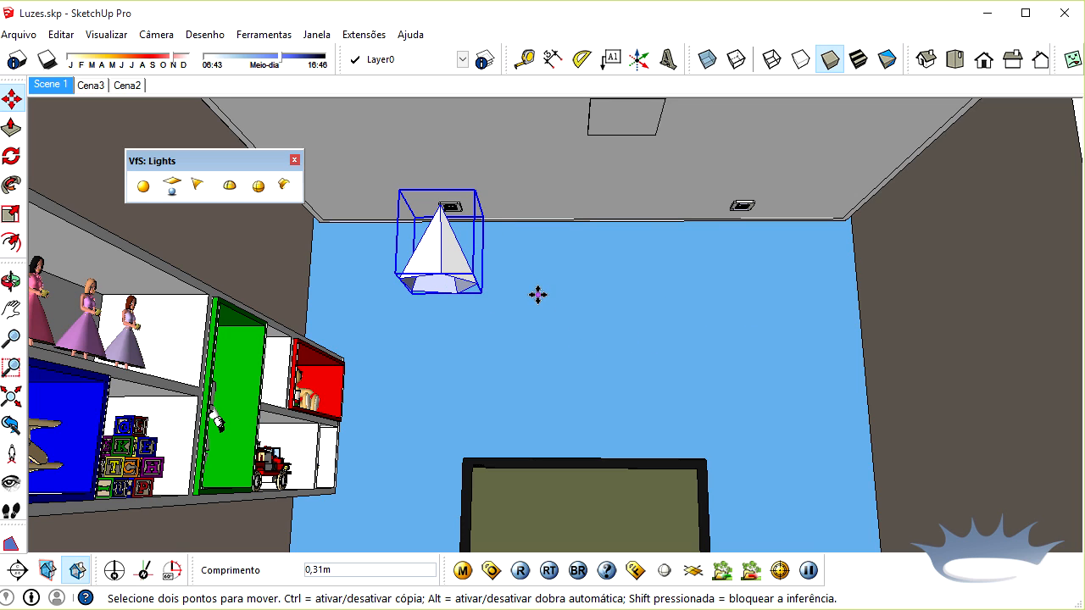
# Step: Move the IES light by its tip so it sits directly beneath the ceiling spot fixture nearest the shelves
pyautogui.press('q')
pyautogui.press('m')
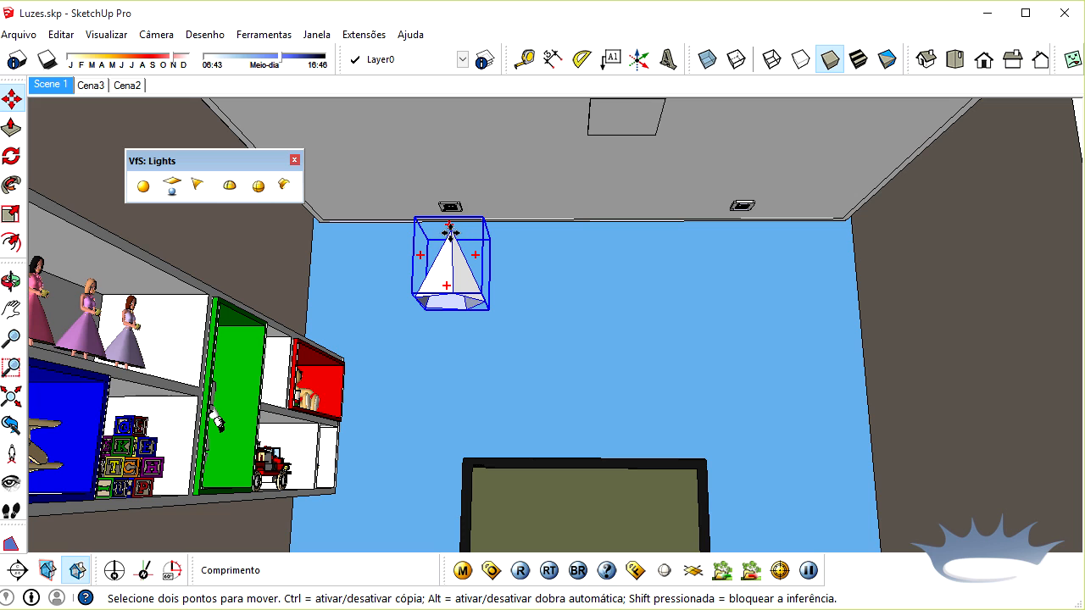
pyautogui.click(450, 233)
pyautogui.click(468, 208)
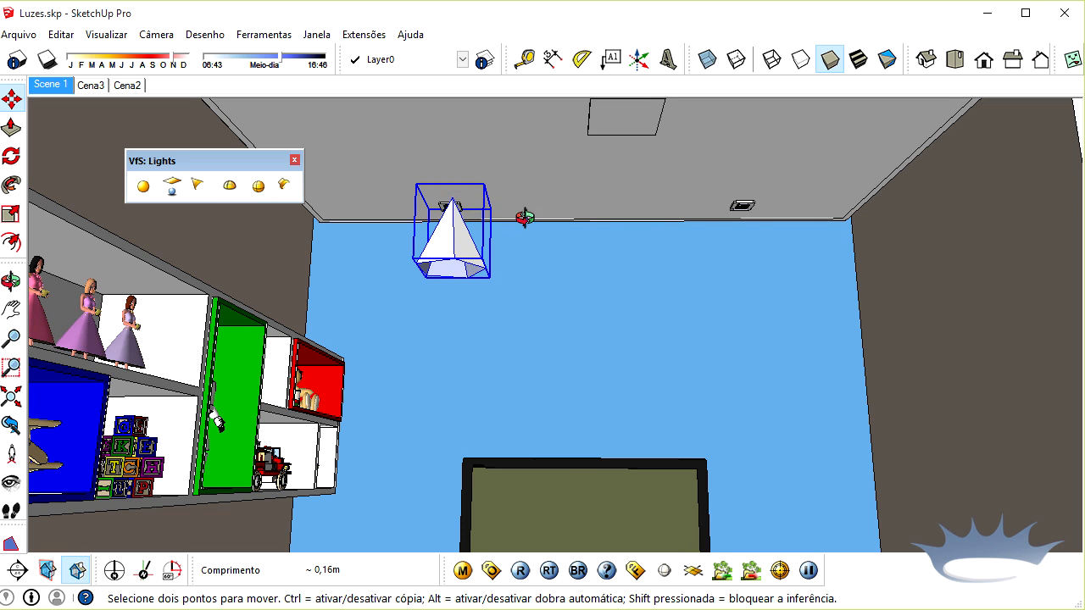
pyautogui.moveTo(525, 217); pyautogui.dragTo(450, 228, button='middle')
pyautogui.scroll(2, 449, 227)
pyautogui.scroll(2, 504, 167)
pyautogui.click(506, 170)
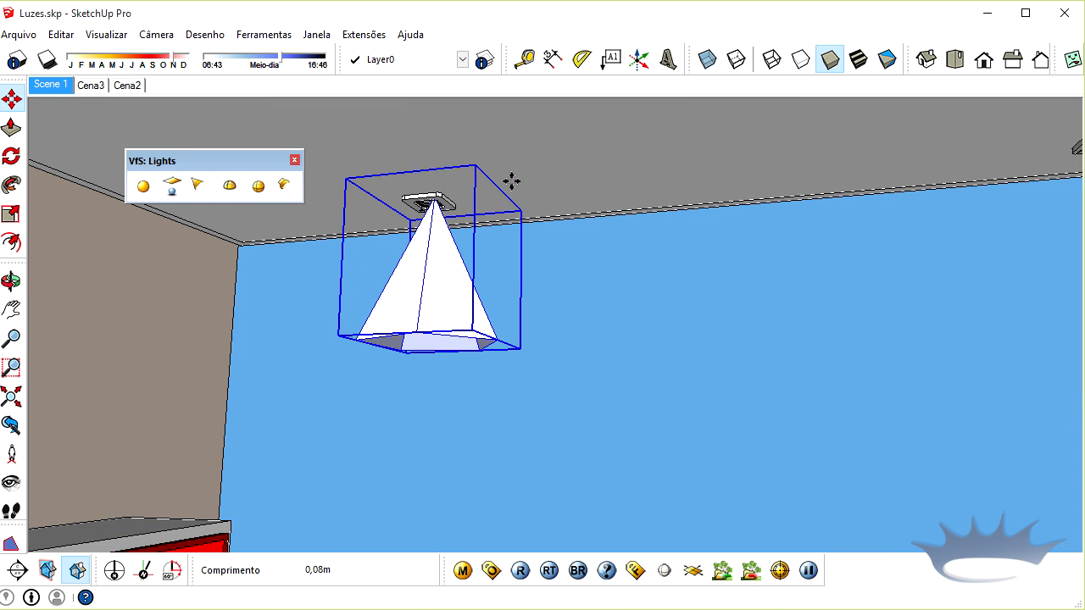
# Step: Render the room from the Scene 1 view with V-Ray, then minimize the frame buffer
pyautogui.scroll(-5, 85, 158)
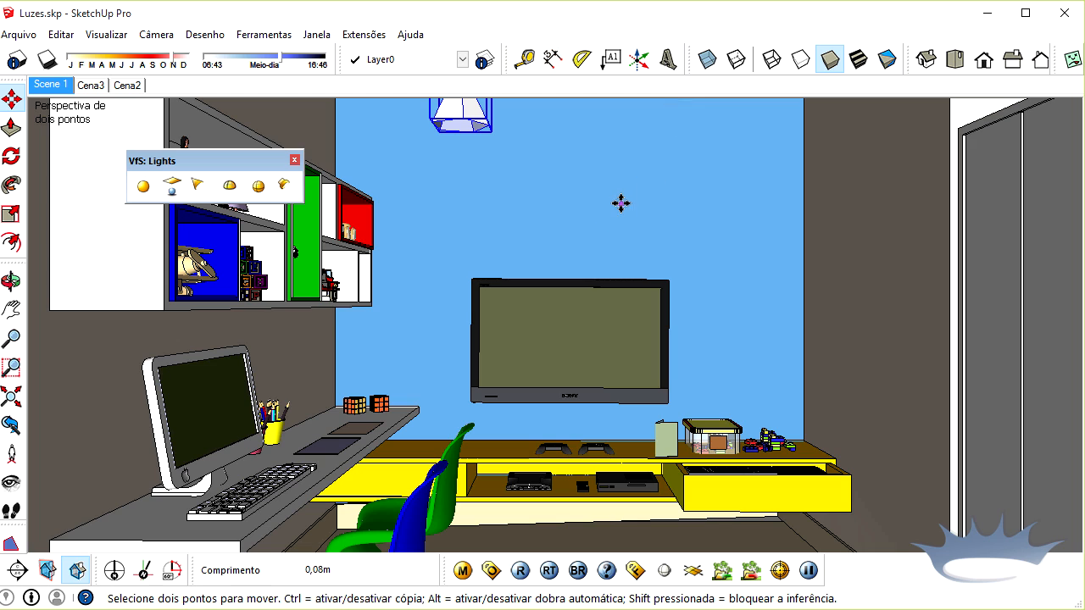
pyautogui.click(519, 569)
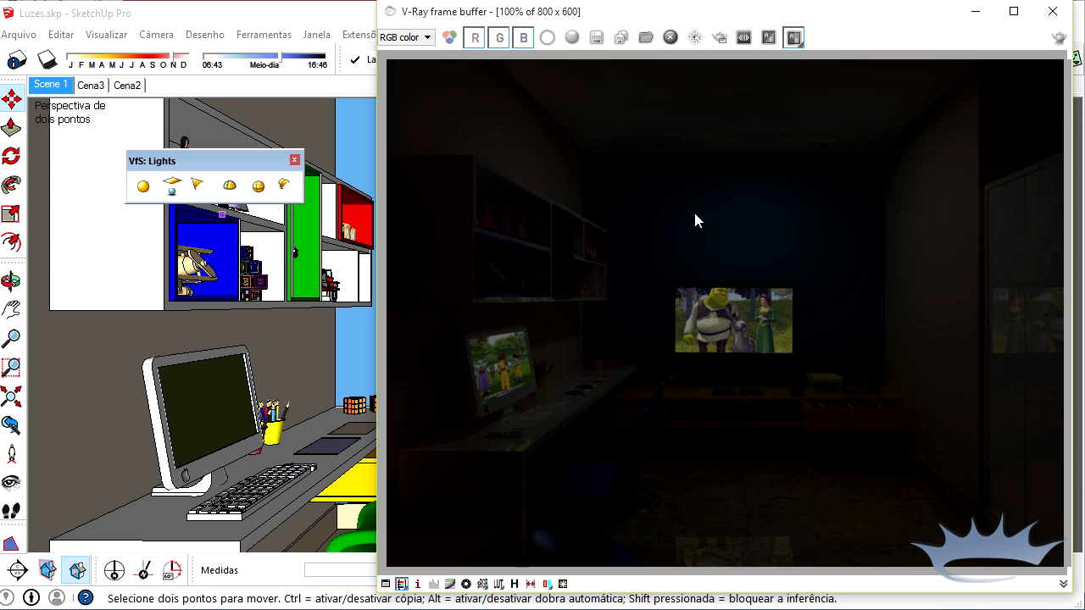
pyautogui.click(975, 14)
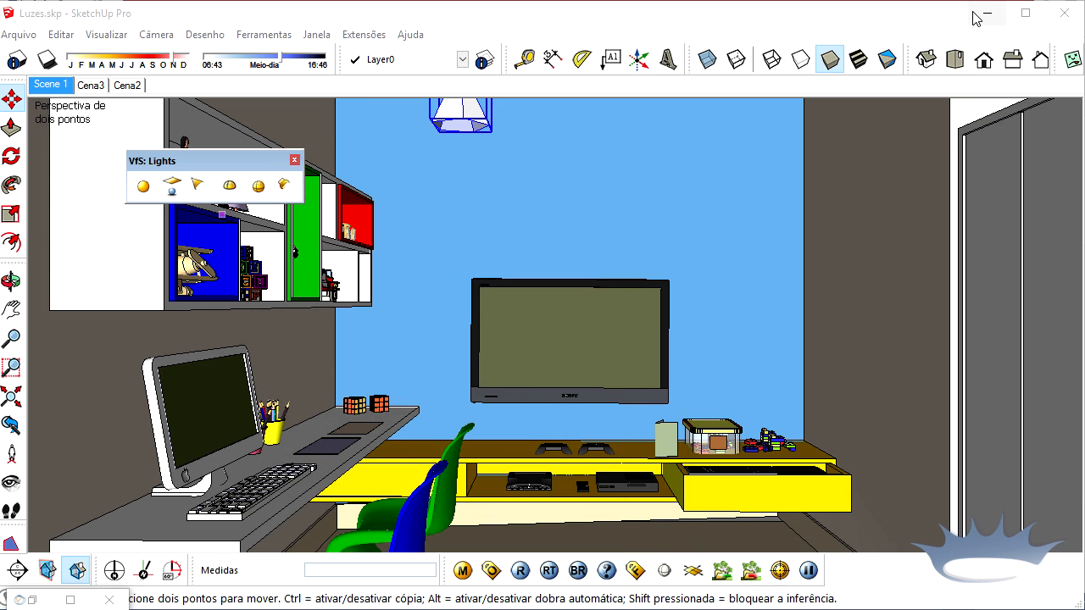
# Step: Open the V-Ray light editor for the IES light and go to its Power and File settings
pyautogui.rightClick(467, 120)
pyautogui.moveTo(584, 406)
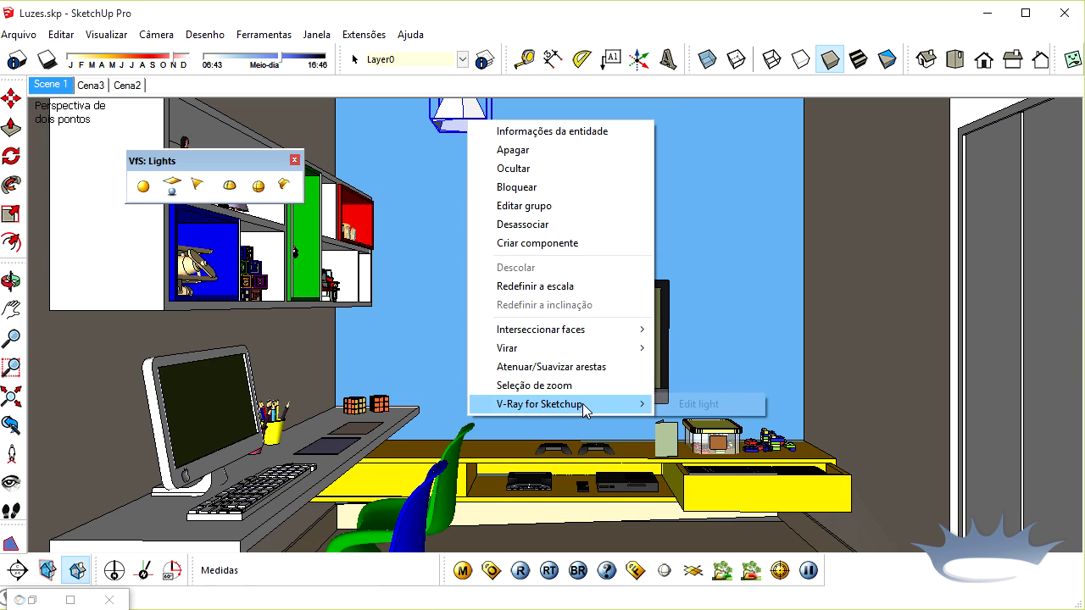
pyautogui.click(670, 406)
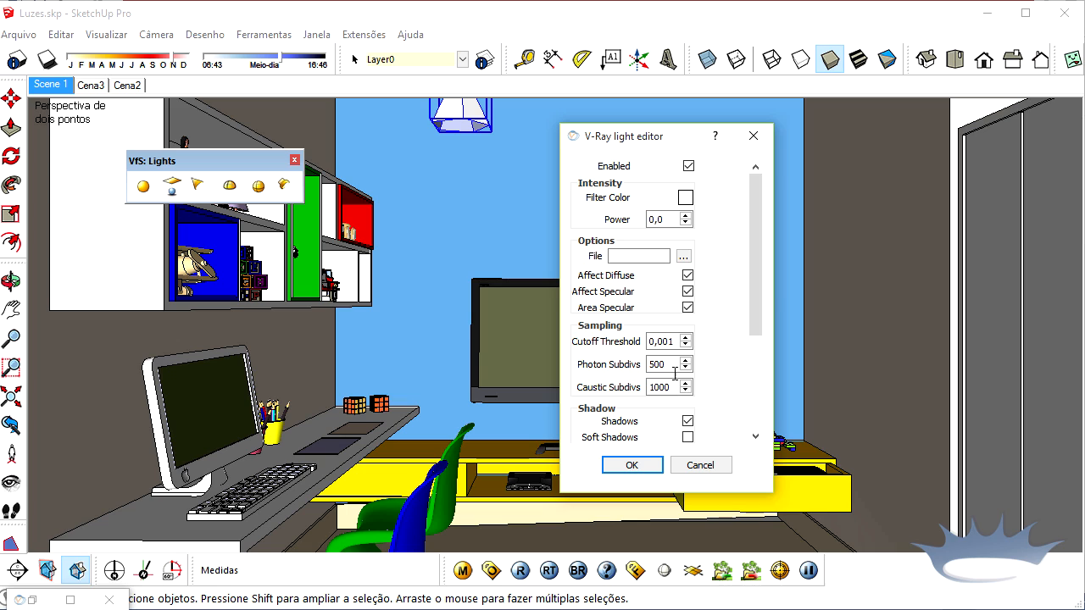
pyautogui.moveTo(633, 148); pyautogui.dragTo(515, 161)
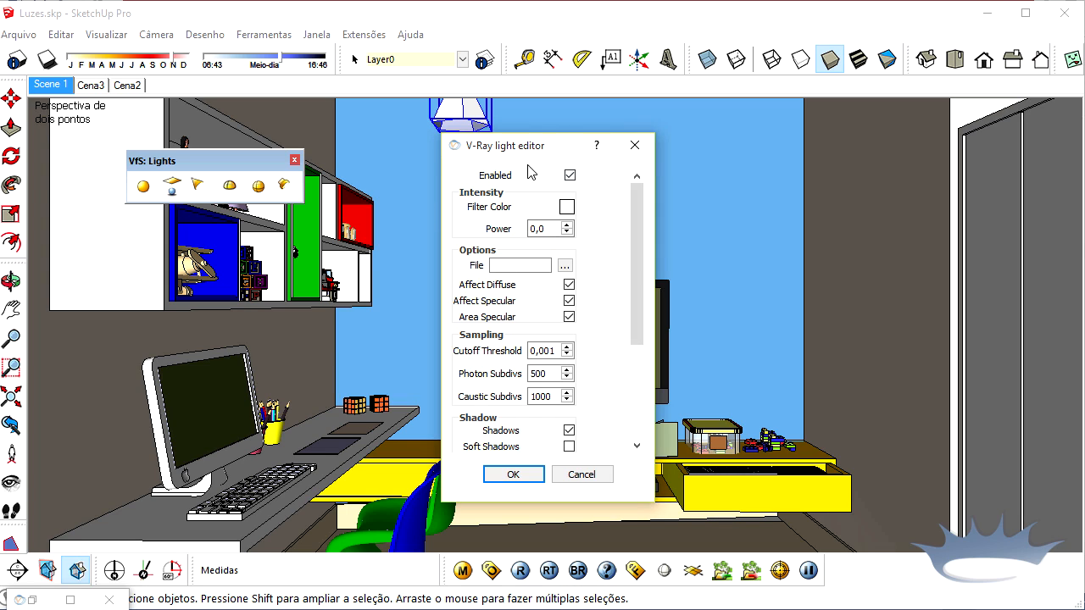
pyautogui.doubleClick(548, 228)
pyautogui.click(508, 267)
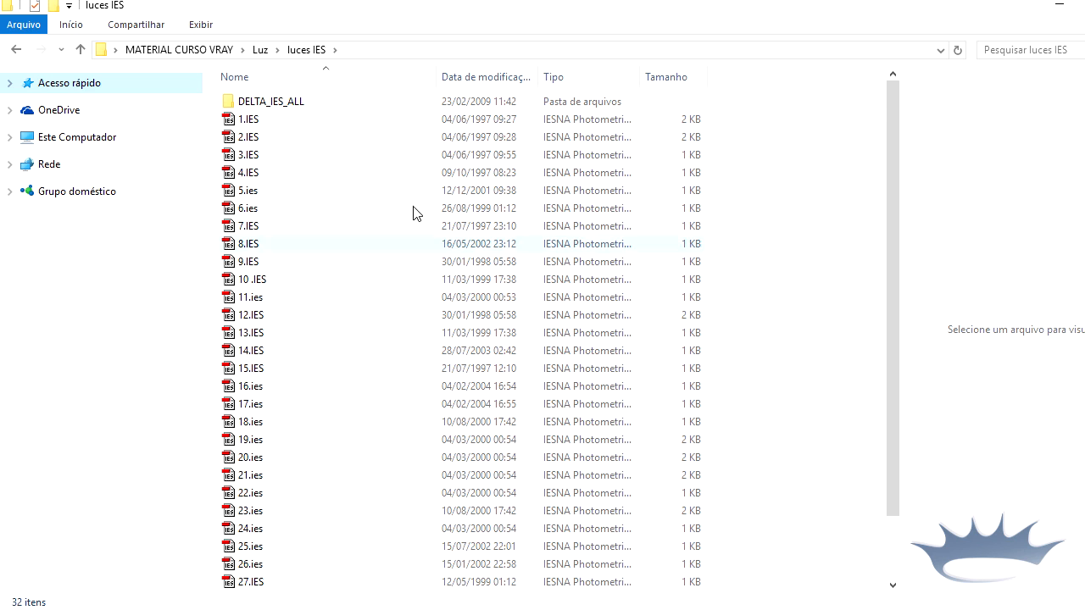
# Step: Switch to the luces IES folder in File Explorer and examine the light patterns in free-ies-lights.jpg
pyautogui.scroll(-2, 412, 212)
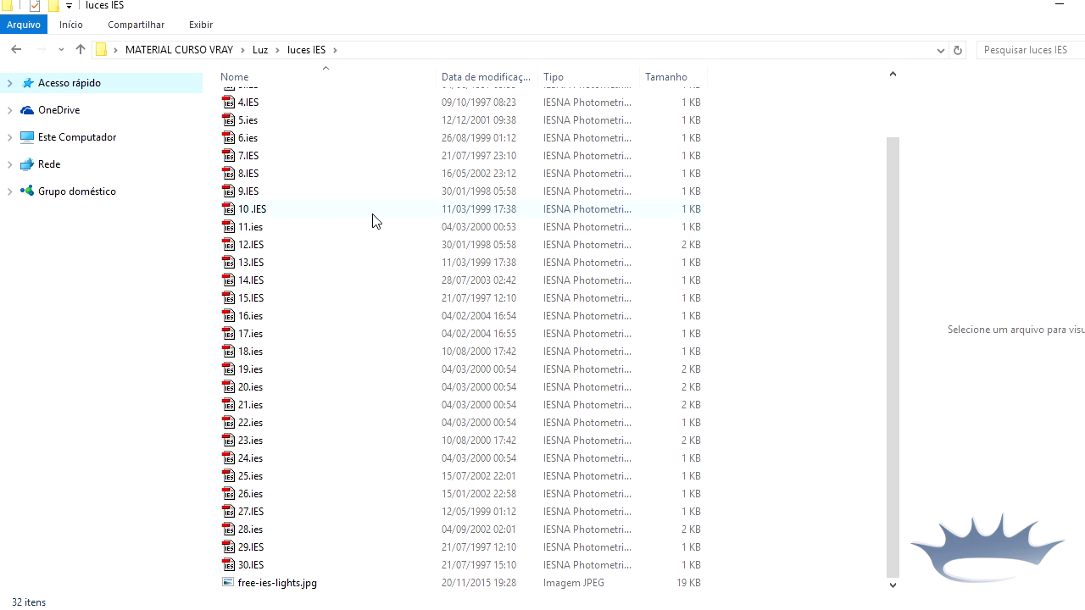
pyautogui.click(365, 581)
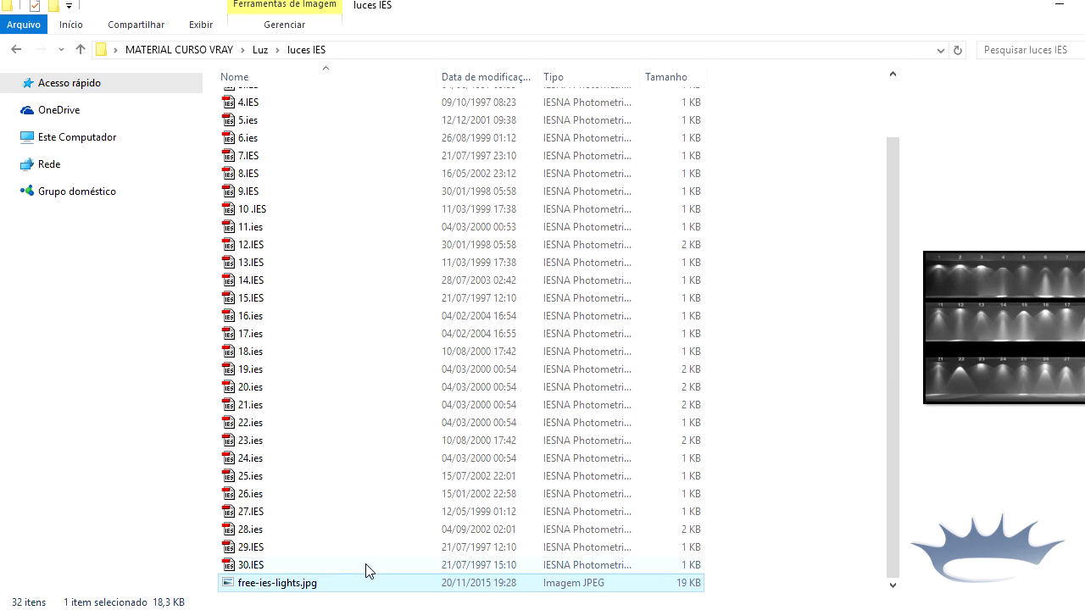
pyautogui.press('Return')
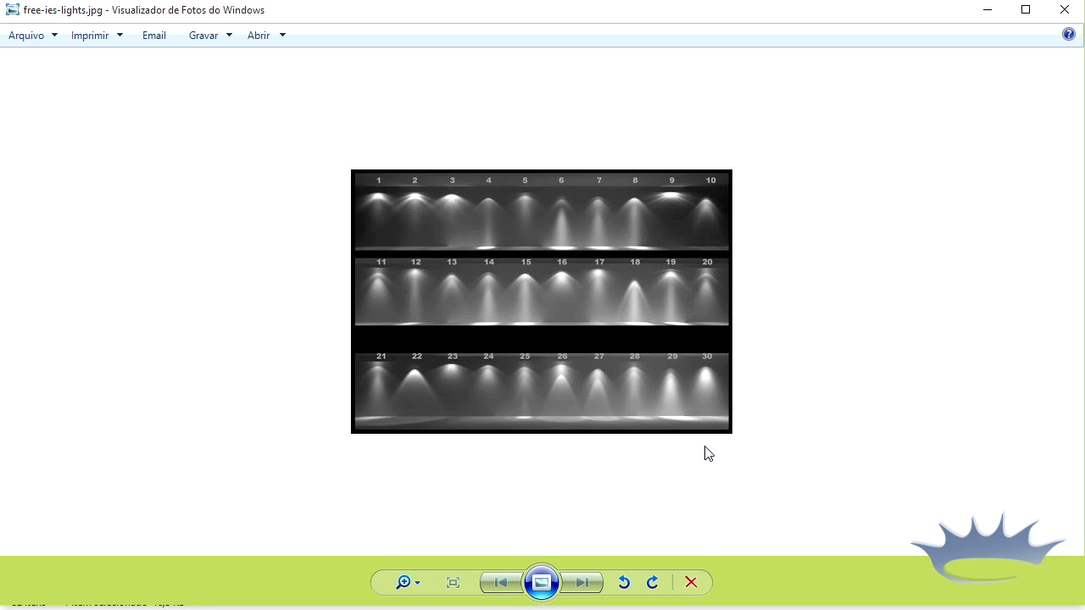
pyautogui.scroll(3, 532, 305)
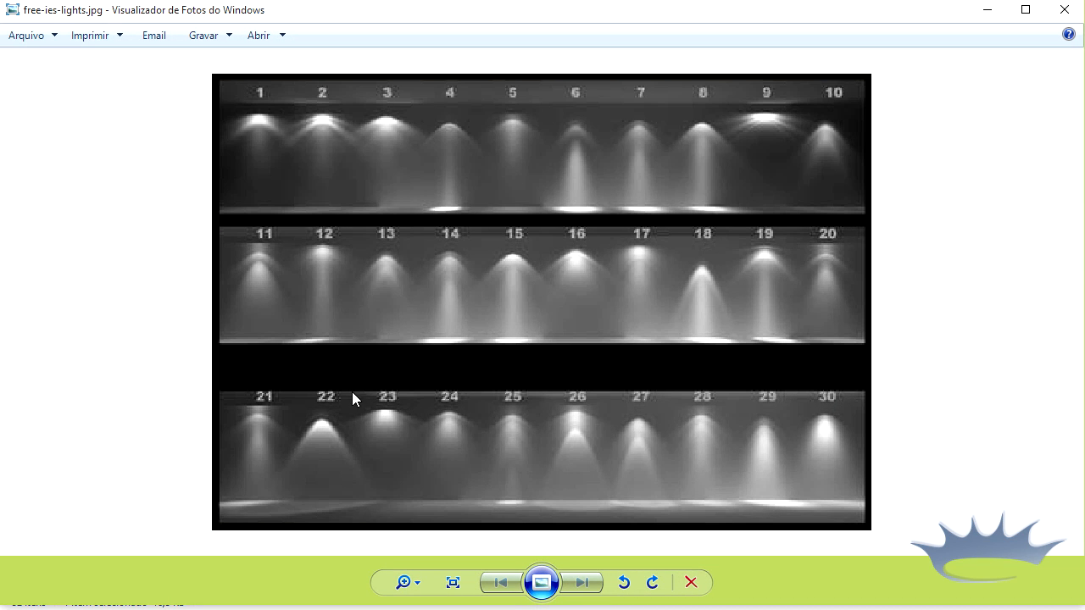
pyautogui.press('Escape')
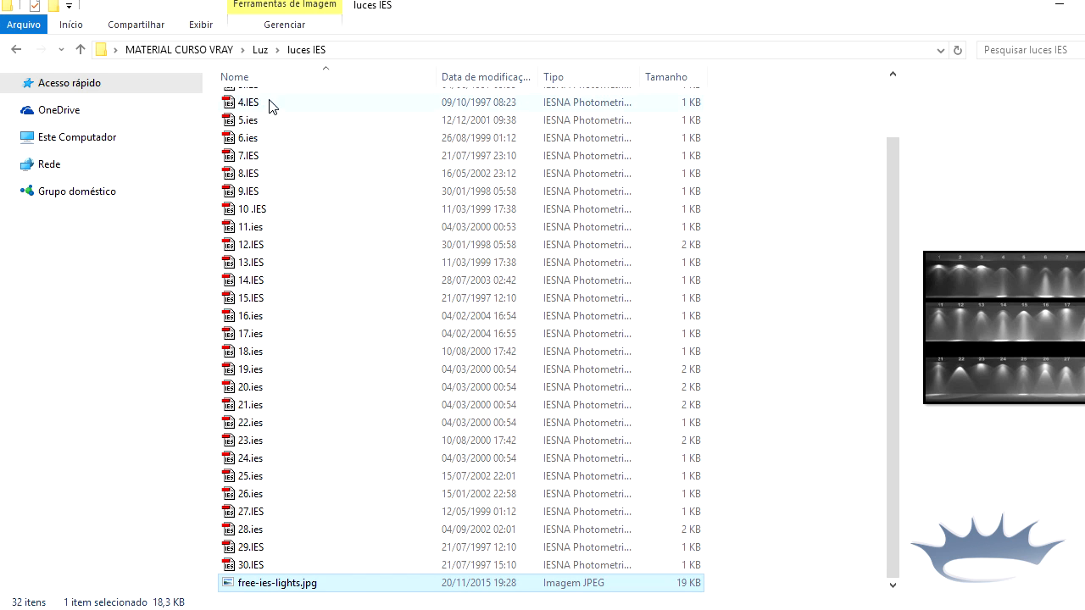
# Step: Compare the numbered IES files in the folder with the matching patterns in the preview image
pyautogui.scroll(2, 254, 169)
pyautogui.scroll(-2, 247, 220)
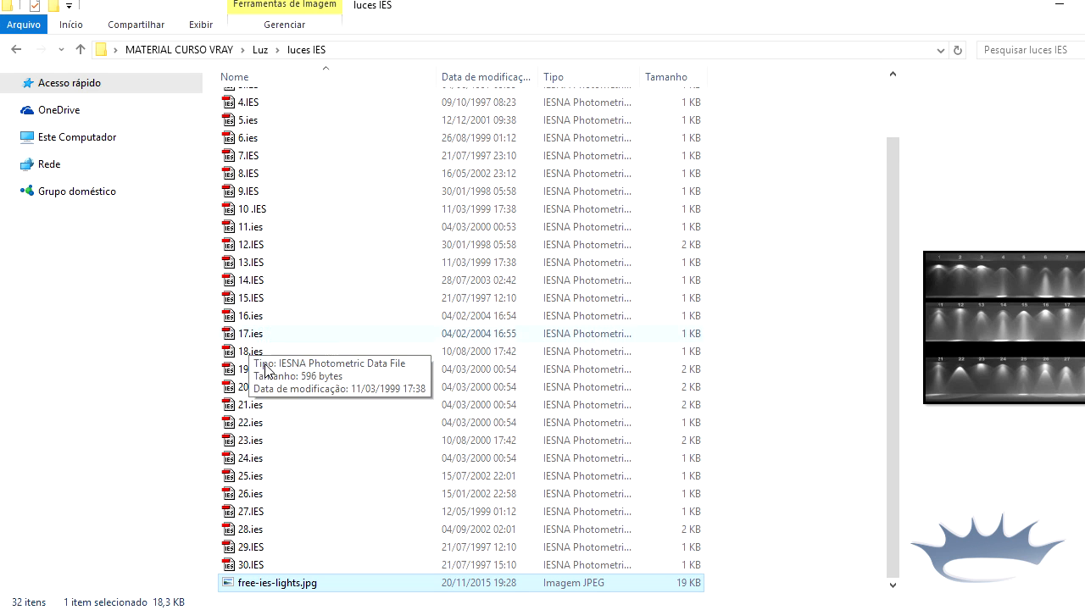
pyautogui.press('Return')
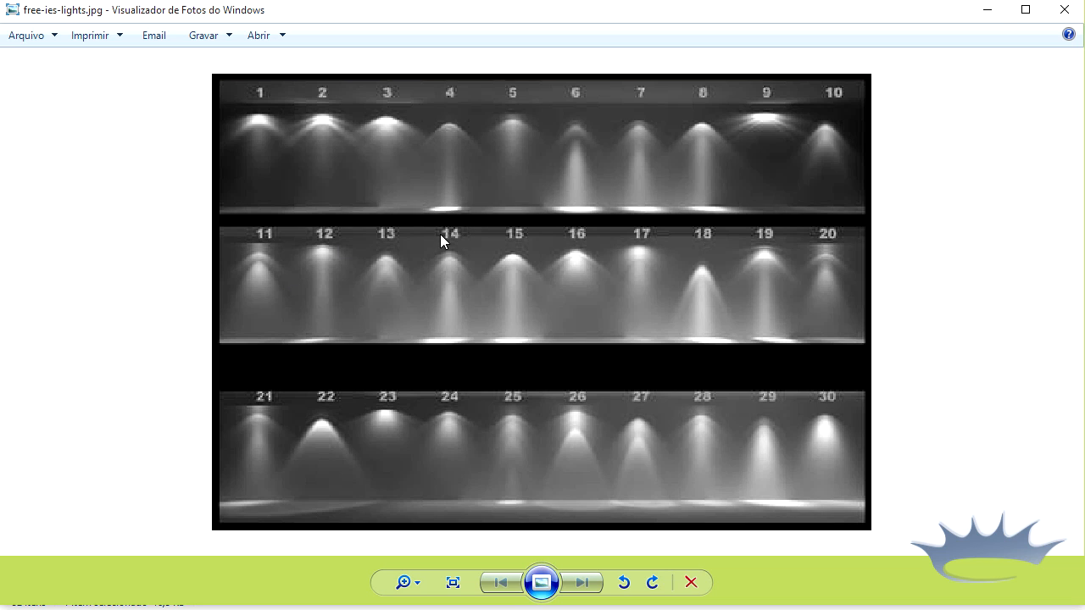
pyautogui.click(987, 10)
# Step: Go up to the Luz folder and launch the IES viewer
pyautogui.scroll(2, 393, 331)
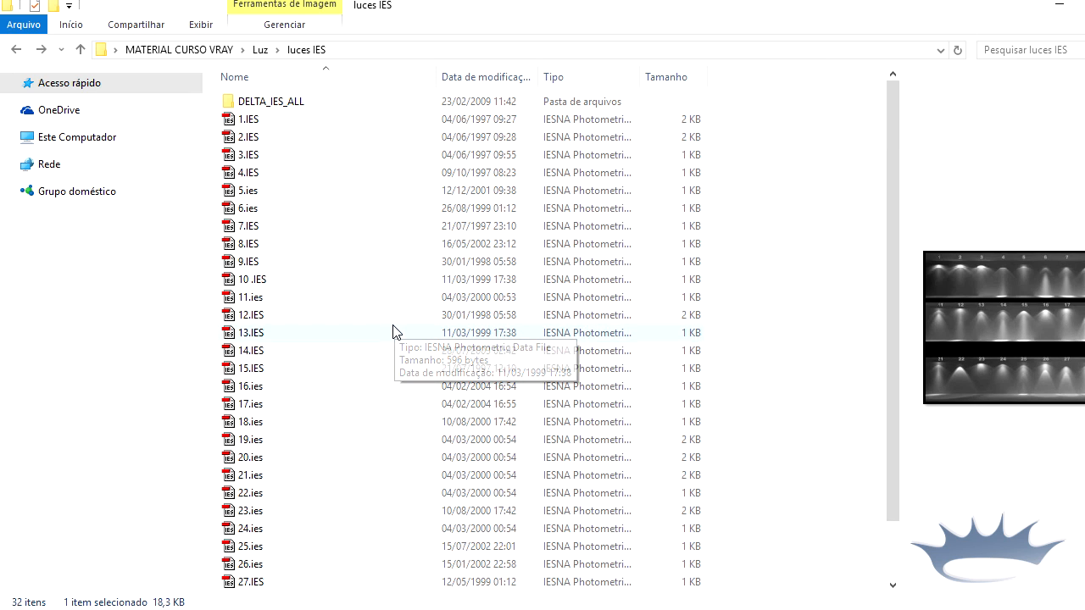
pyautogui.hotkey('alt', 'Up')
pyautogui.doubleClick(257, 137)
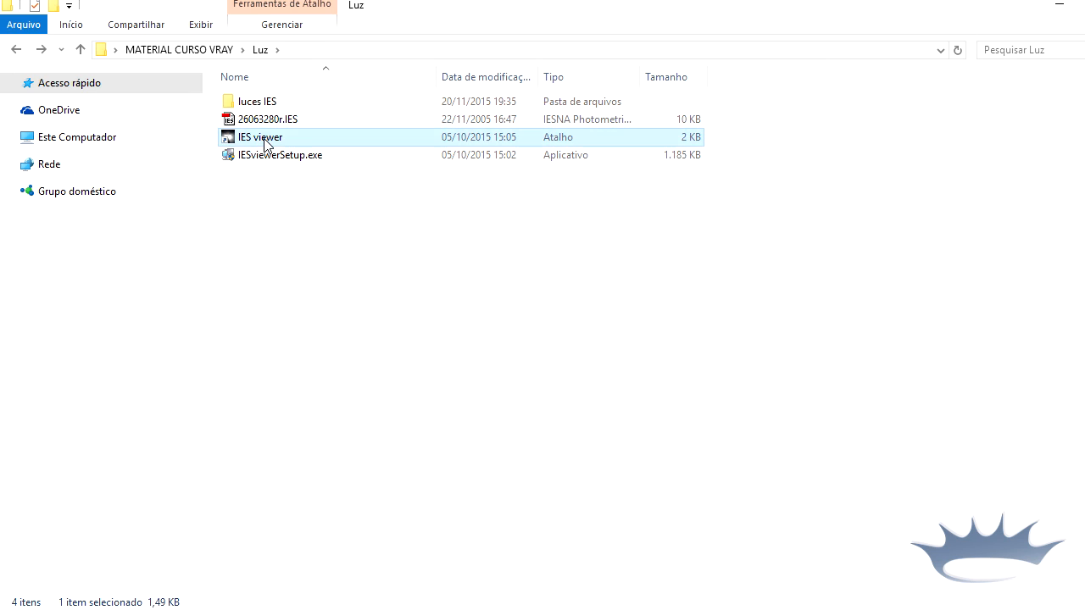
# Step: Examine the light distribution diagrams of the numbered IES files in the luces IES folder, from 1.IES to 7.IES
pyautogui.moveTo(508, 77); pyautogui.dragTo(422, 64)
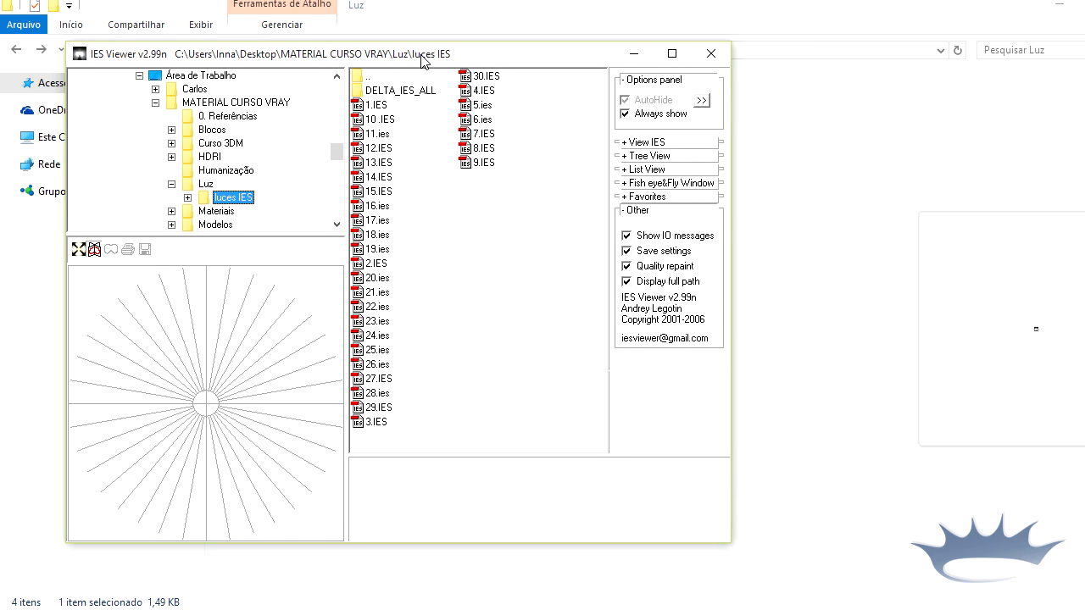
pyautogui.click(375, 105)
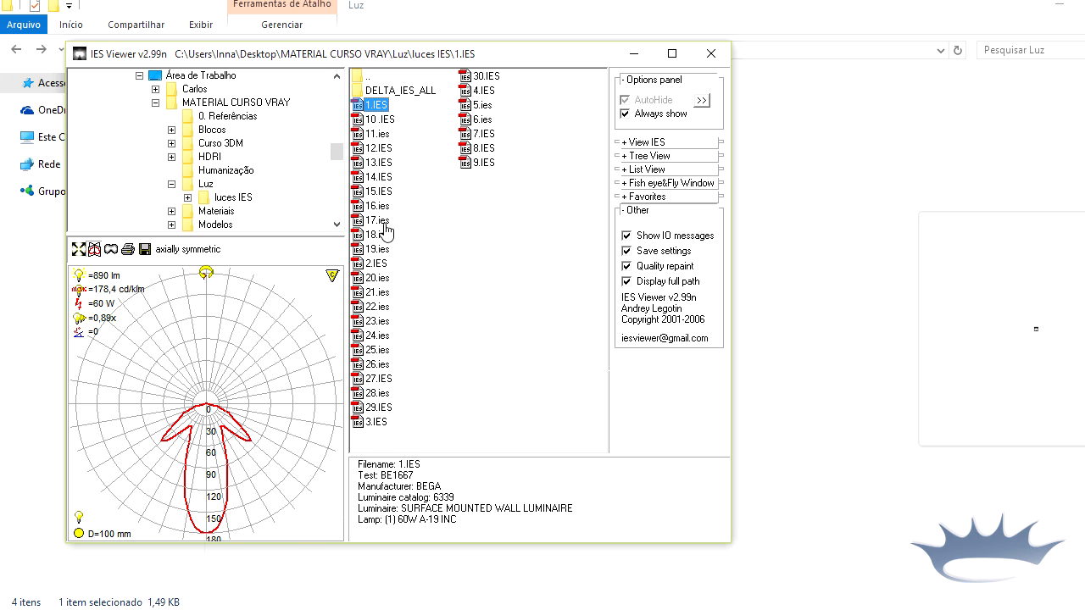
pyautogui.click(374, 162)
pyautogui.click(375, 191)
pyautogui.click(375, 219)
pyautogui.click(373, 249)
pyautogui.click(369, 292)
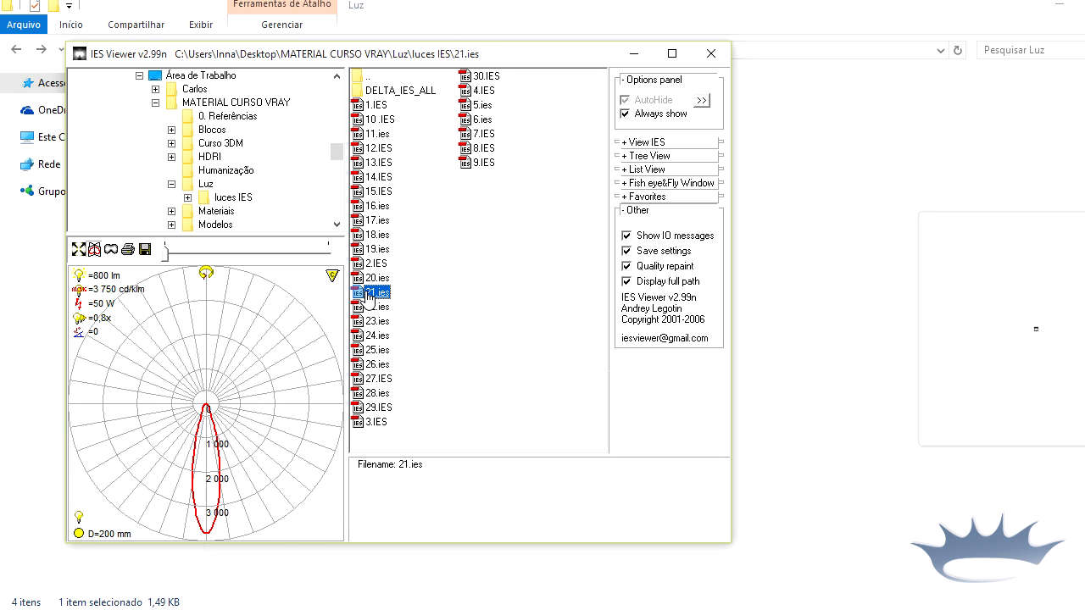
pyautogui.click(373, 321)
pyautogui.click(373, 350)
pyautogui.click(374, 365)
pyautogui.click(485, 77)
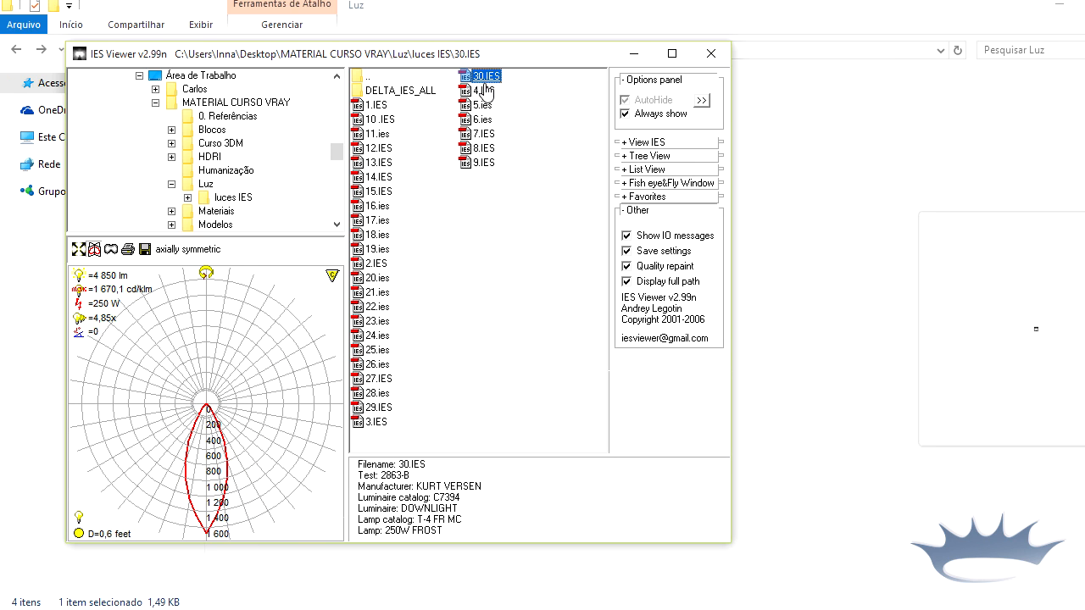
pyautogui.click(484, 90)
pyautogui.click(483, 134)
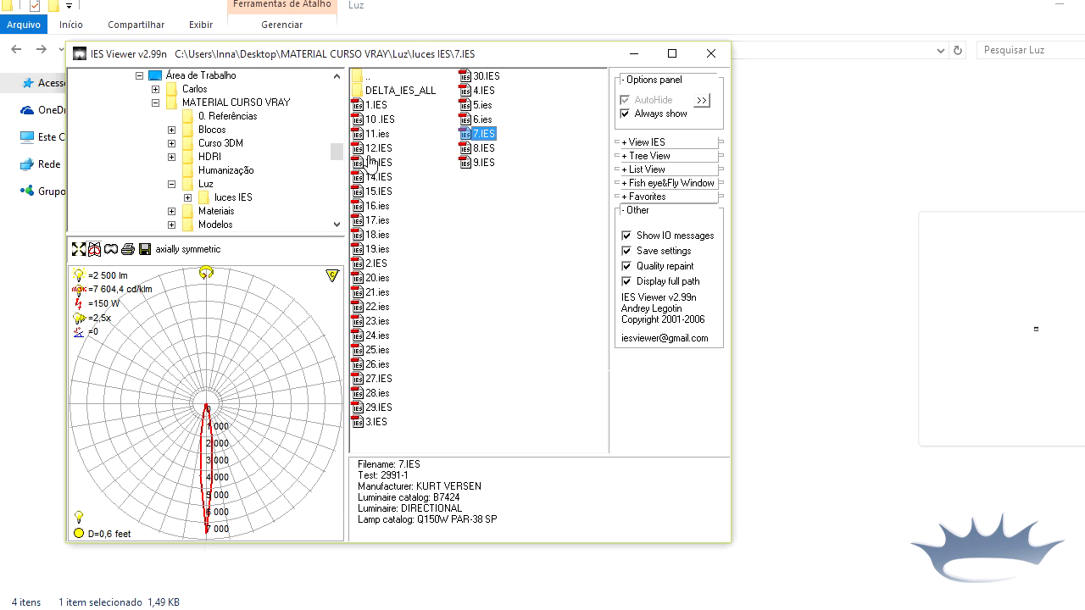
# Step: Show the render preview beside the viewer and compare the beams of several numbered files, including 6.ies, 19.ies, 23.ies and 27.IES
pyautogui.click(110, 251)
pyautogui.moveTo(816, 158); pyautogui.dragTo(866, 72)
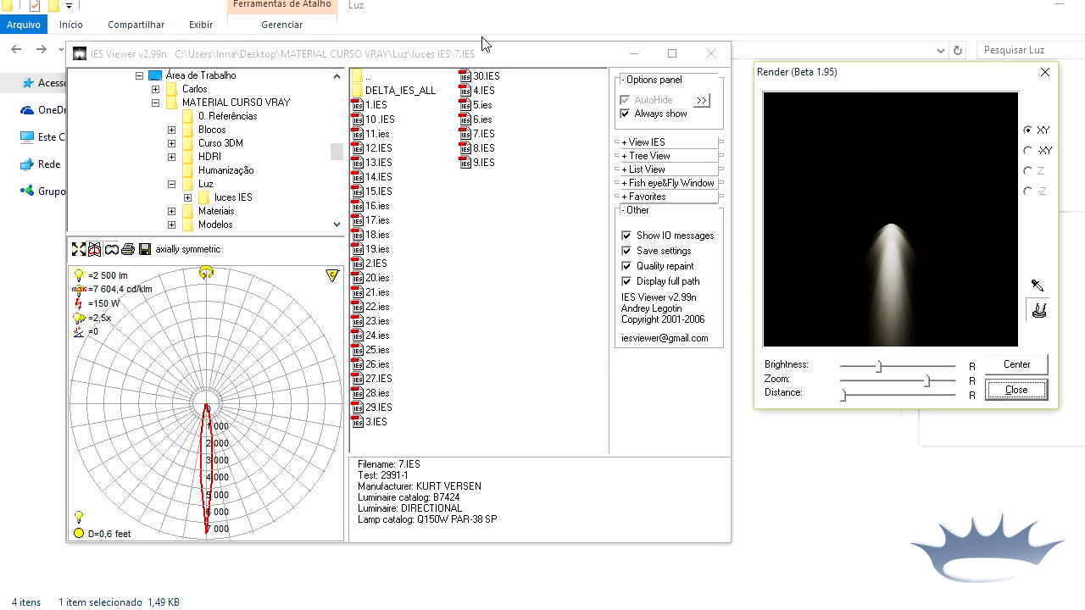
pyautogui.click(485, 76)
pyautogui.click(483, 91)
pyautogui.click(481, 120)
pyautogui.click(377, 206)
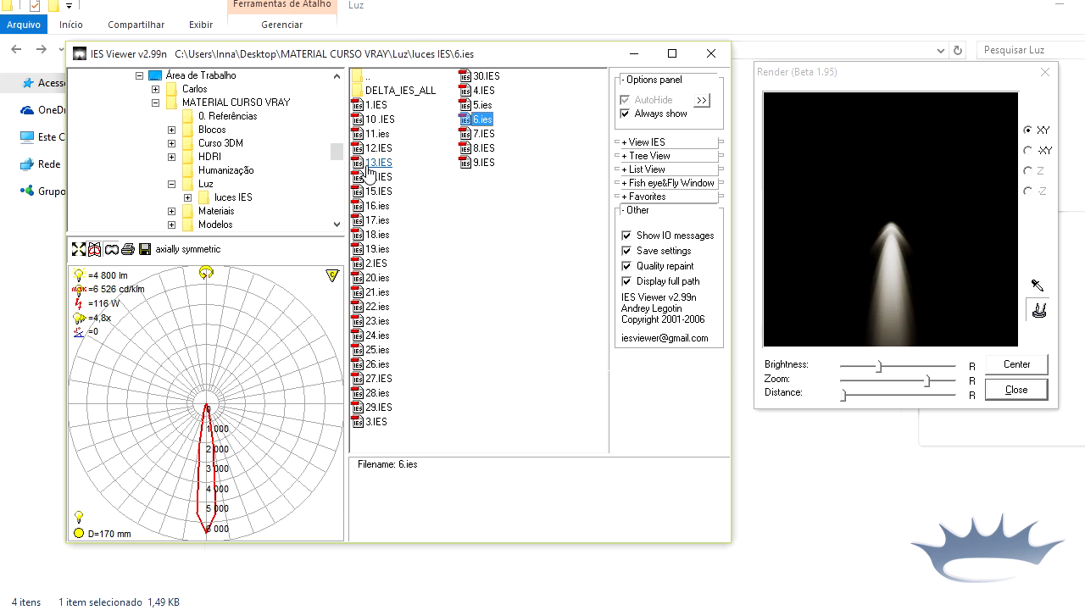
pyautogui.click(377, 248)
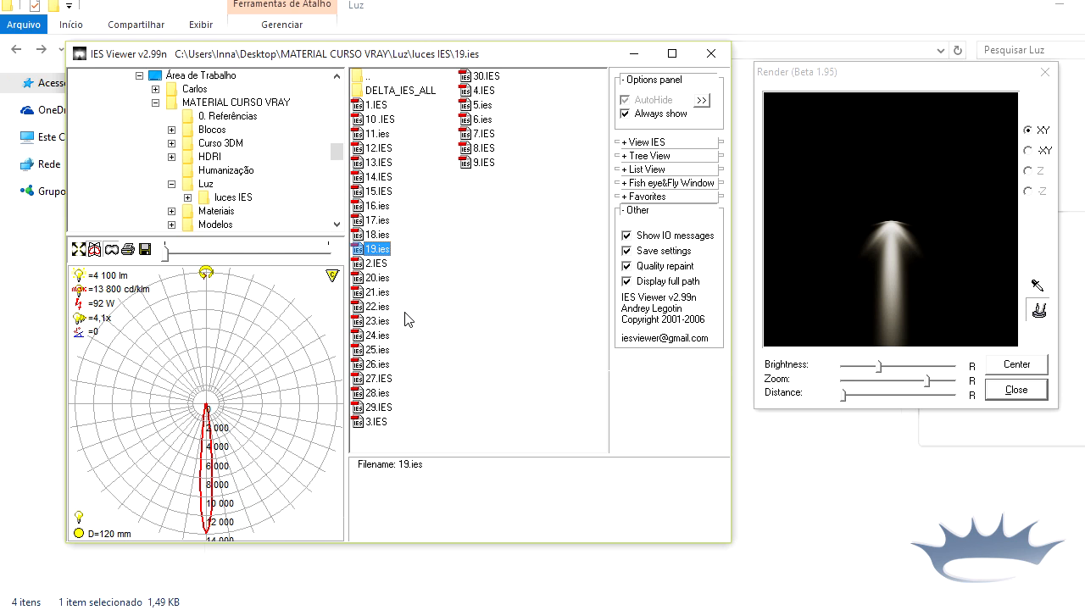
pyautogui.click(377, 278)
pyautogui.click(377, 321)
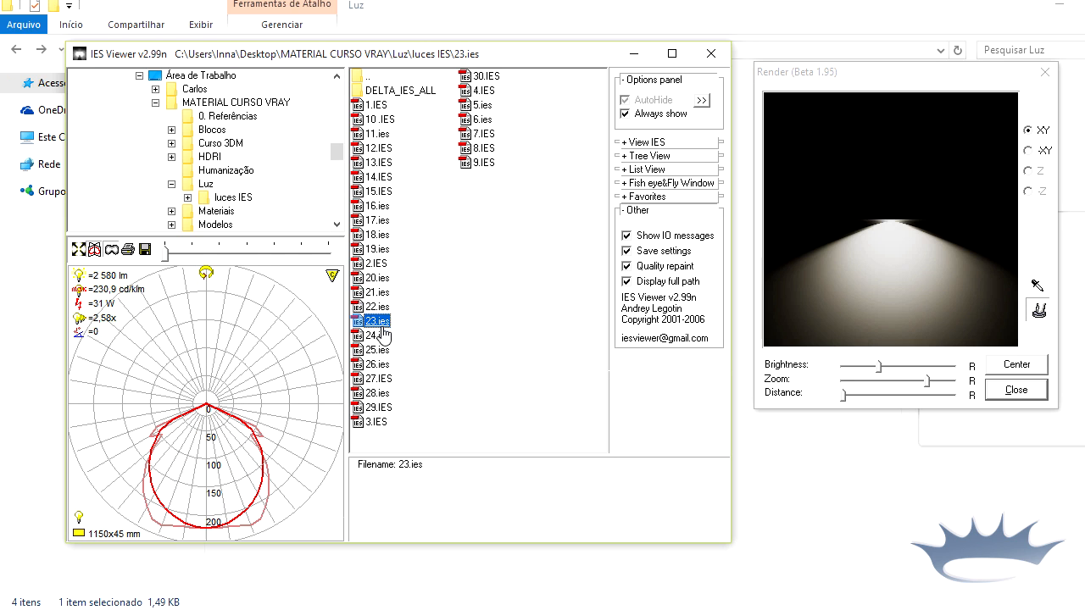
pyautogui.click(376, 364)
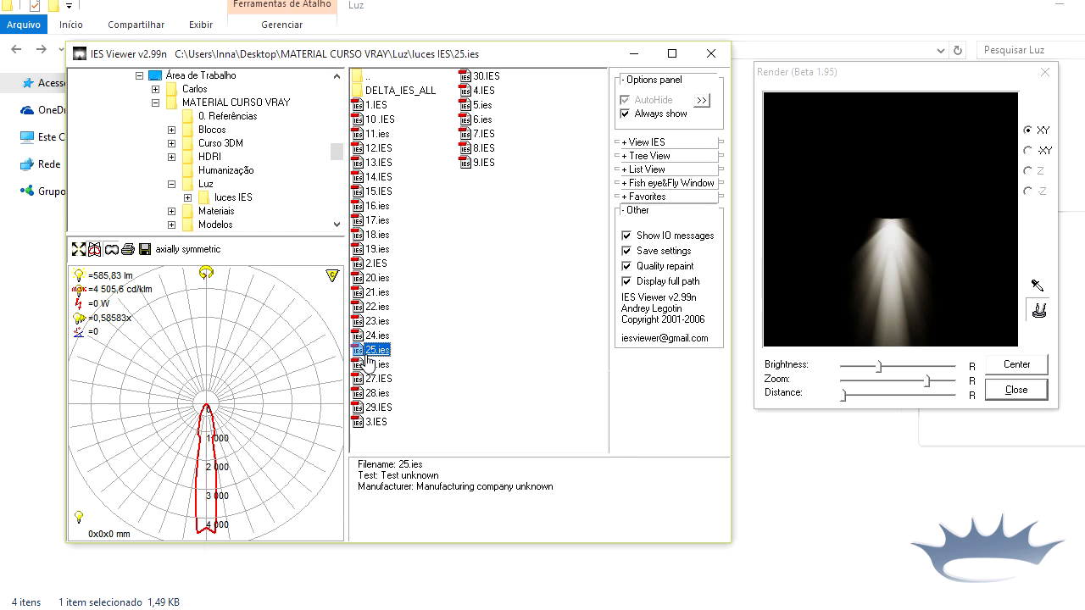
pyautogui.click(373, 380)
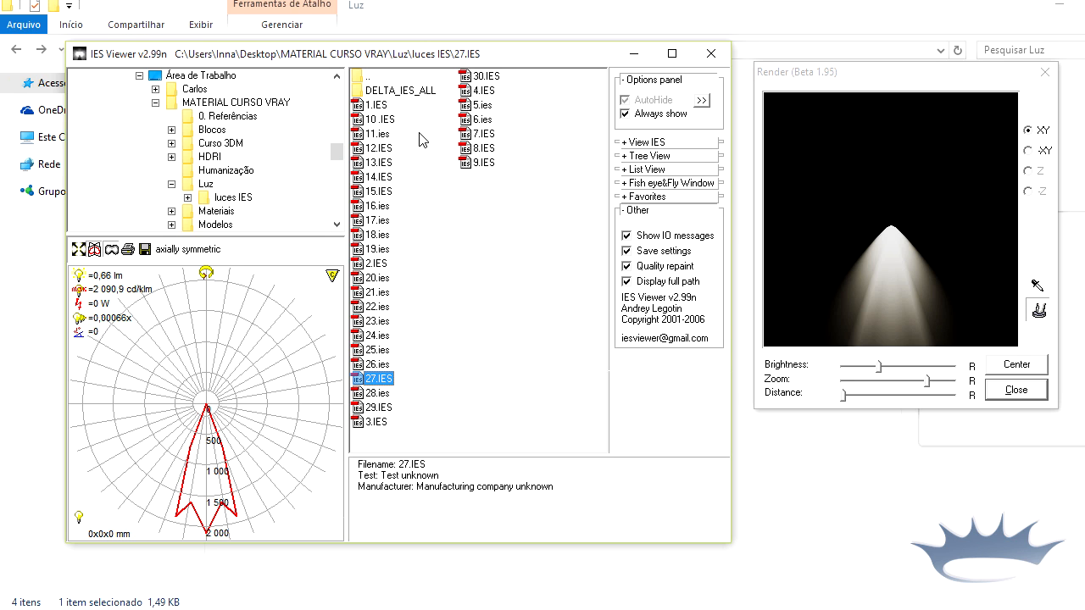
# Step: Open the DELTA_IES_ALL folder and preview the beams of several of its IES files, including 2022520a.IES, 2023045.IES and 2022225.IES
pyautogui.doubleClick(392, 91)
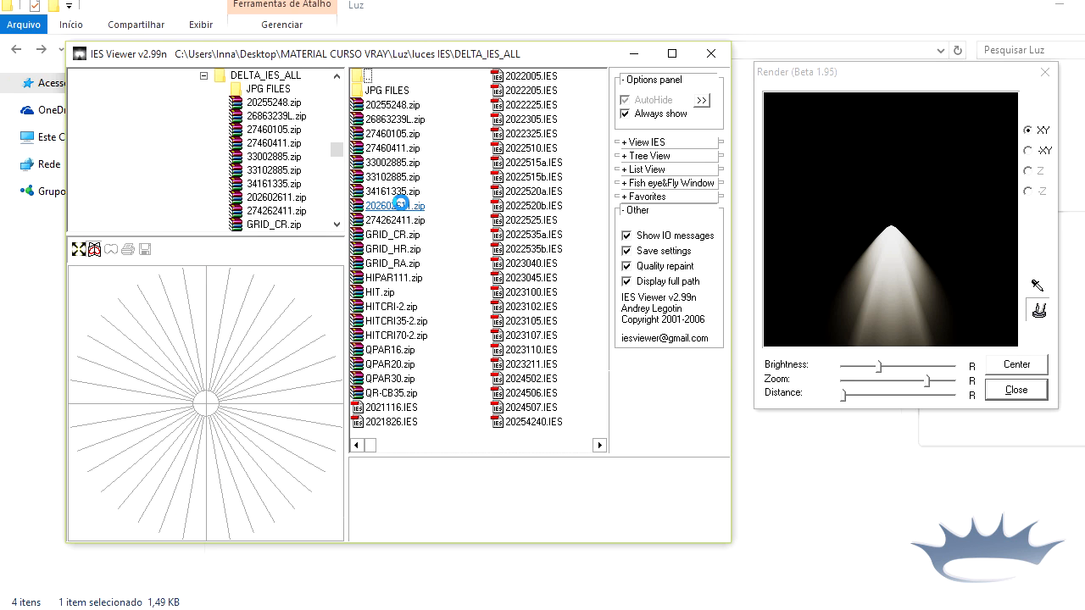
pyautogui.click(514, 105)
pyautogui.click(513, 149)
pyautogui.click(514, 192)
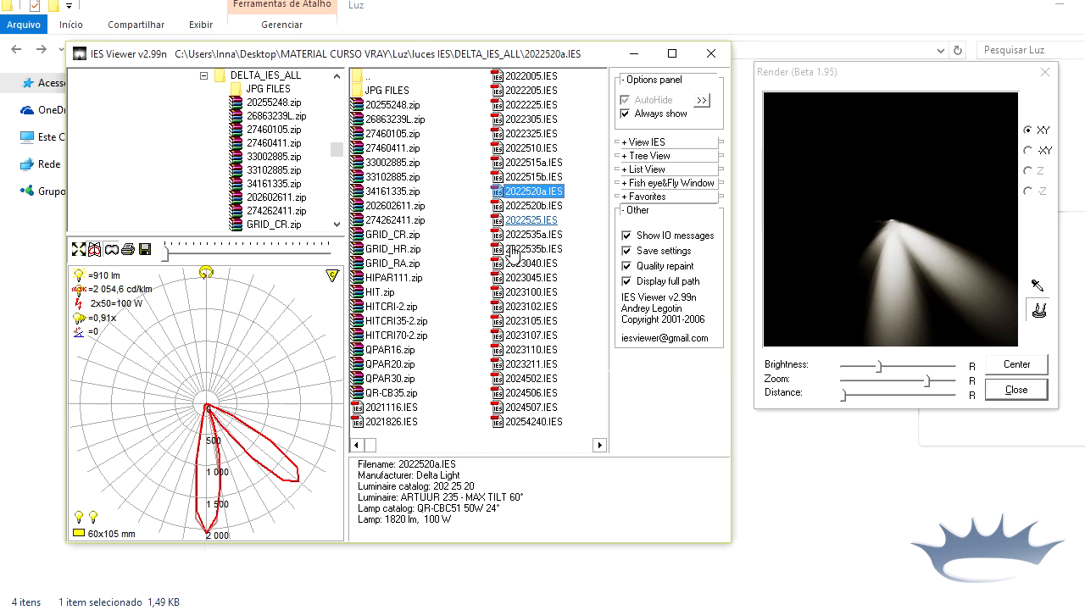
pyautogui.click(512, 250)
pyautogui.click(514, 278)
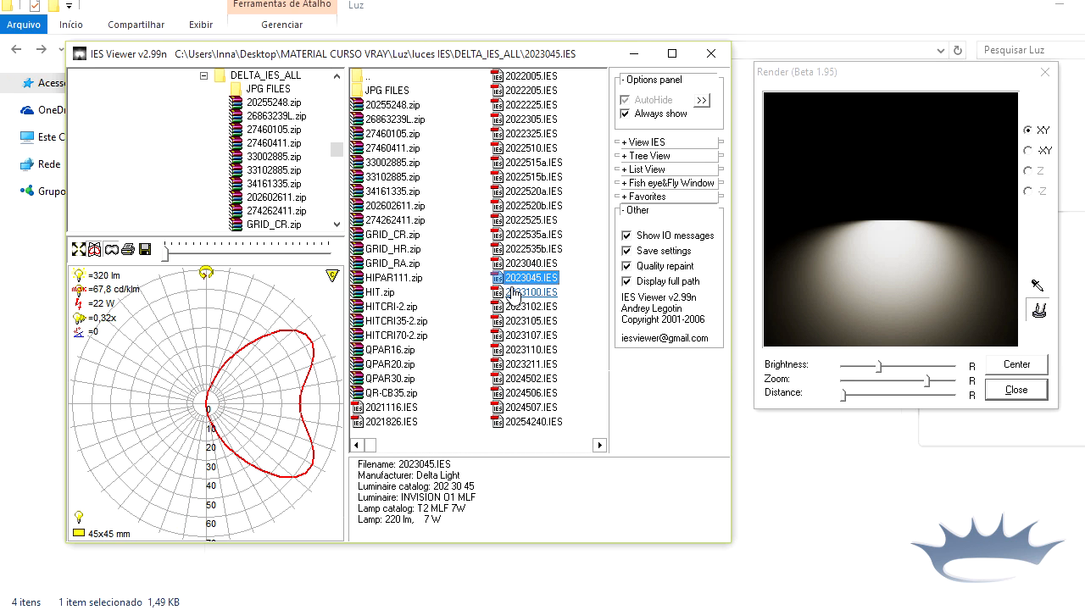
pyautogui.click(514, 292)
pyautogui.click(514, 349)
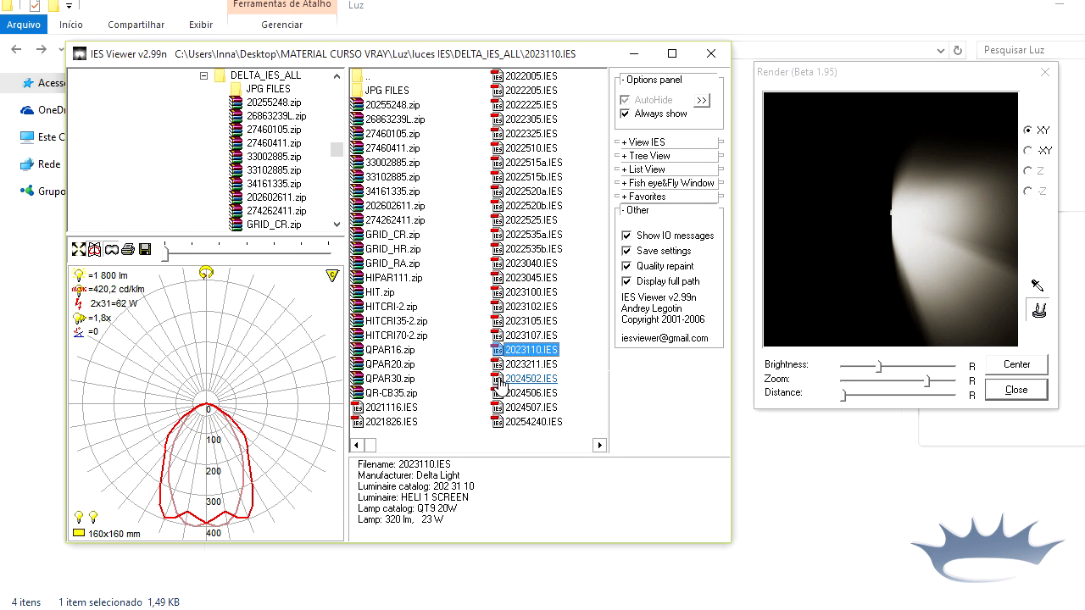
pyautogui.click(508, 378)
pyautogui.click(513, 219)
pyautogui.click(514, 148)
pyautogui.click(536, 105)
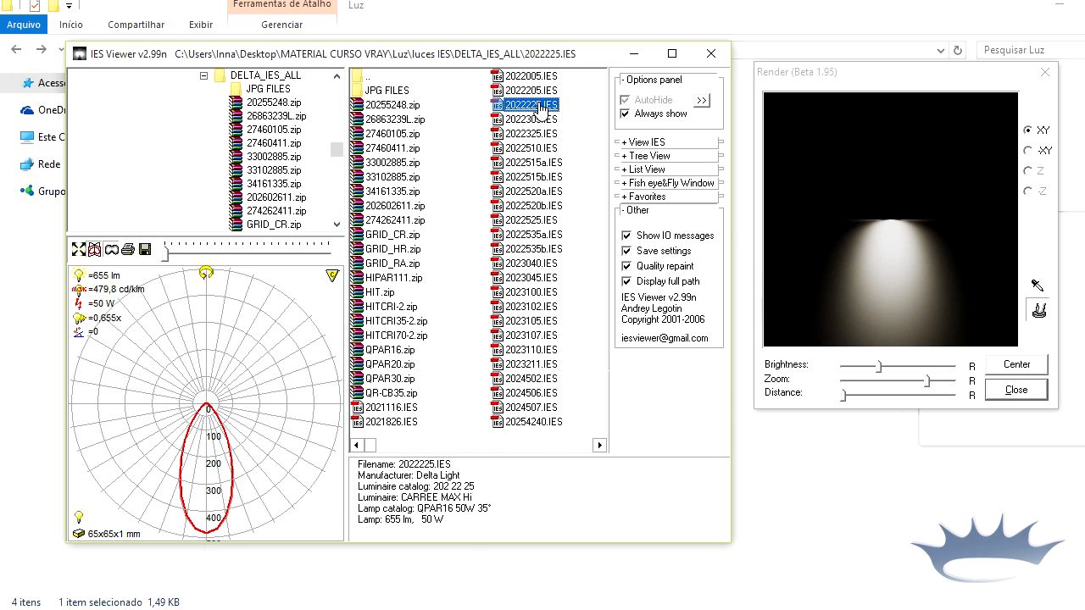
# Step: Return to the luces IES folder and step through the light previews from 11.ies to 20.ies
pyautogui.doubleClick(368, 82)
pyautogui.click(376, 134)
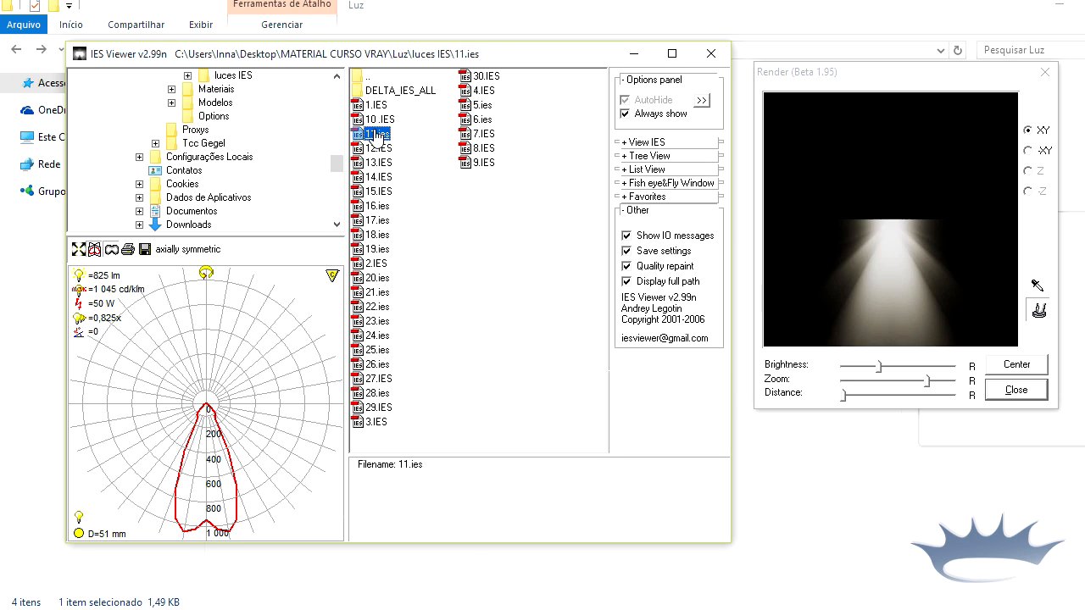
pyautogui.press('Down')
pyautogui.press('Down')
pyautogui.press('Down')
pyautogui.press('Down')
pyautogui.press('Down')
pyautogui.press('Down')
pyautogui.press('Down')
pyautogui.press('Down')
pyautogui.press('Down')
pyautogui.press('Down')
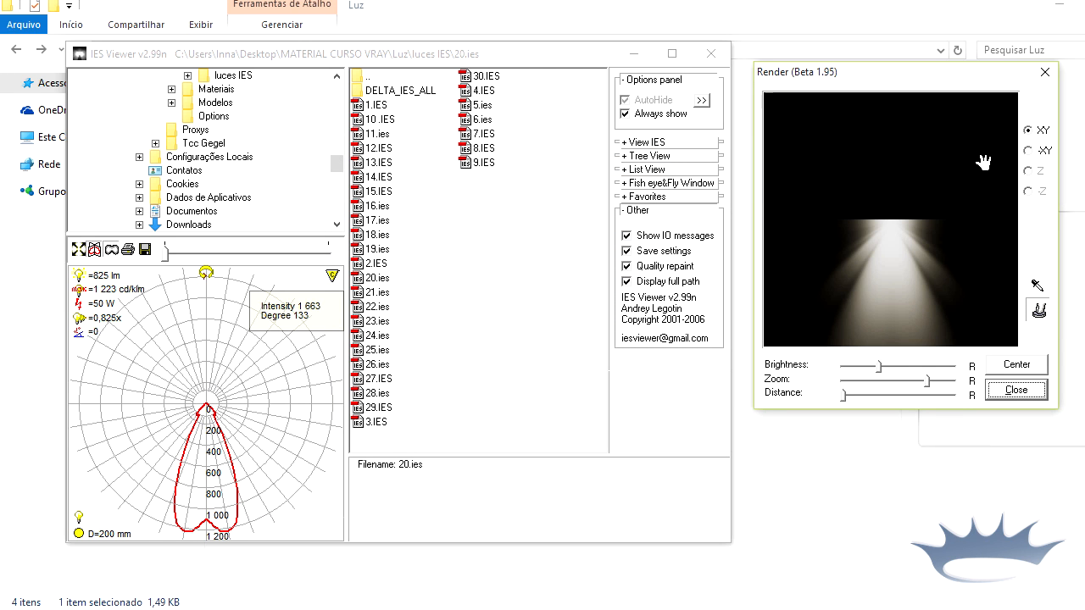
# Step: Reopen the DELTA_IES_ALL folder and compare the beams of 2022225.IES, 2022520a.IES and 2023045.IES
pyautogui.doubleClick(369, 97)
pyautogui.click(526, 104)
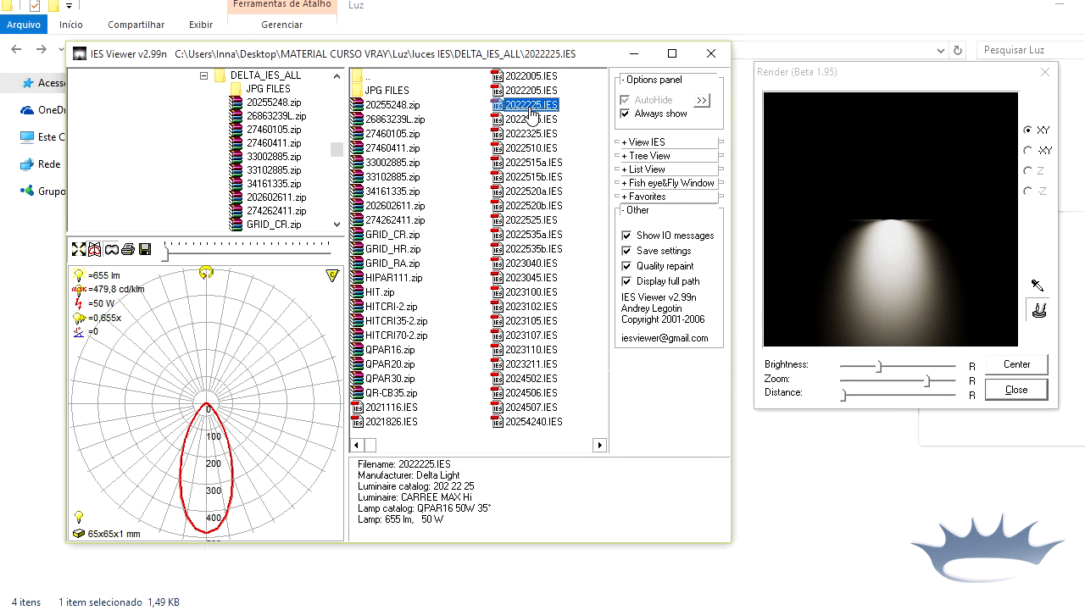
pyautogui.click(526, 191)
pyautogui.click(526, 277)
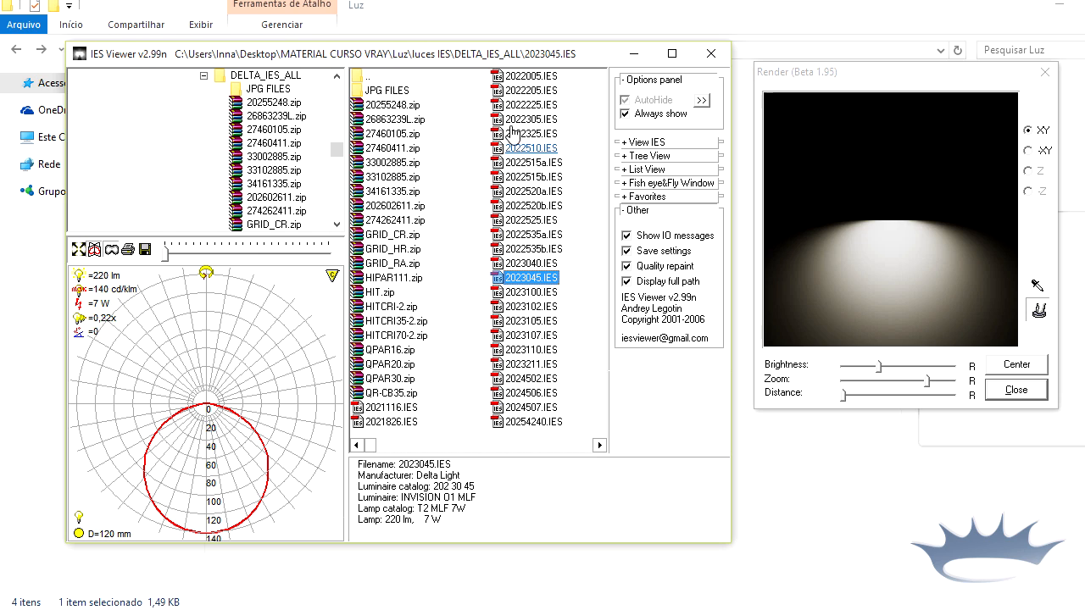
# Step: Go back to the luces IES folder, compare the beams of 17.ies, 19.ies and 16.ies, and close the IES viewer
pyautogui.doubleClick(388, 81)
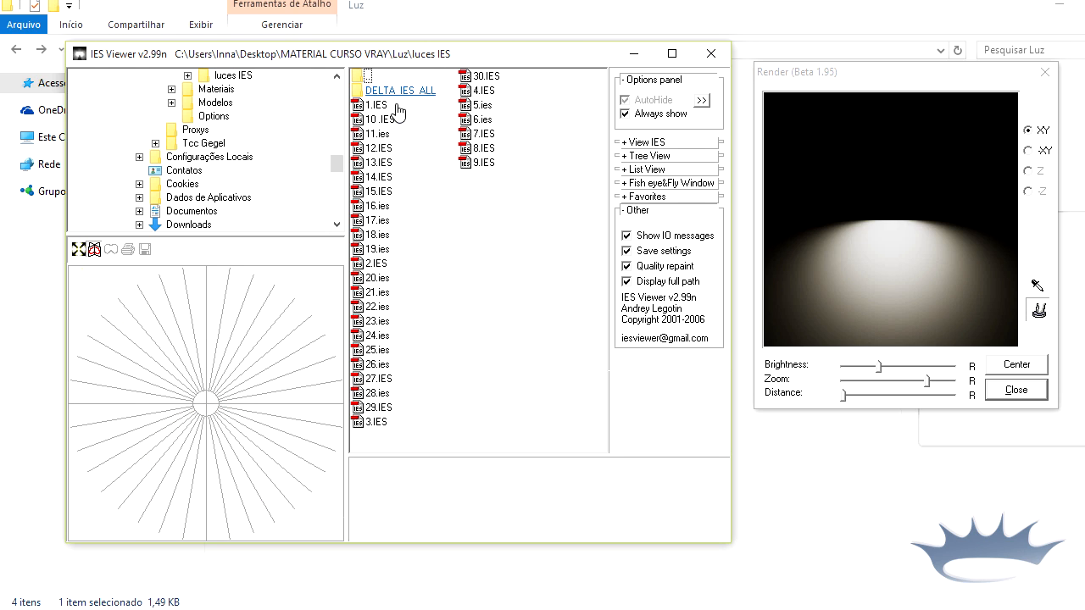
pyautogui.click(379, 221)
pyautogui.click(381, 253)
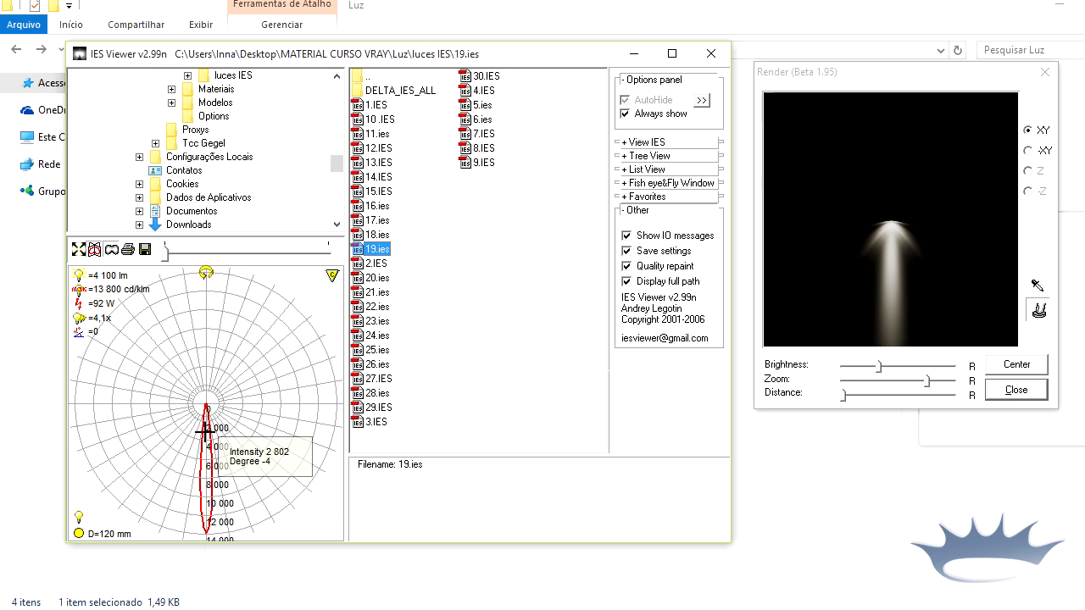
pyautogui.click(376, 206)
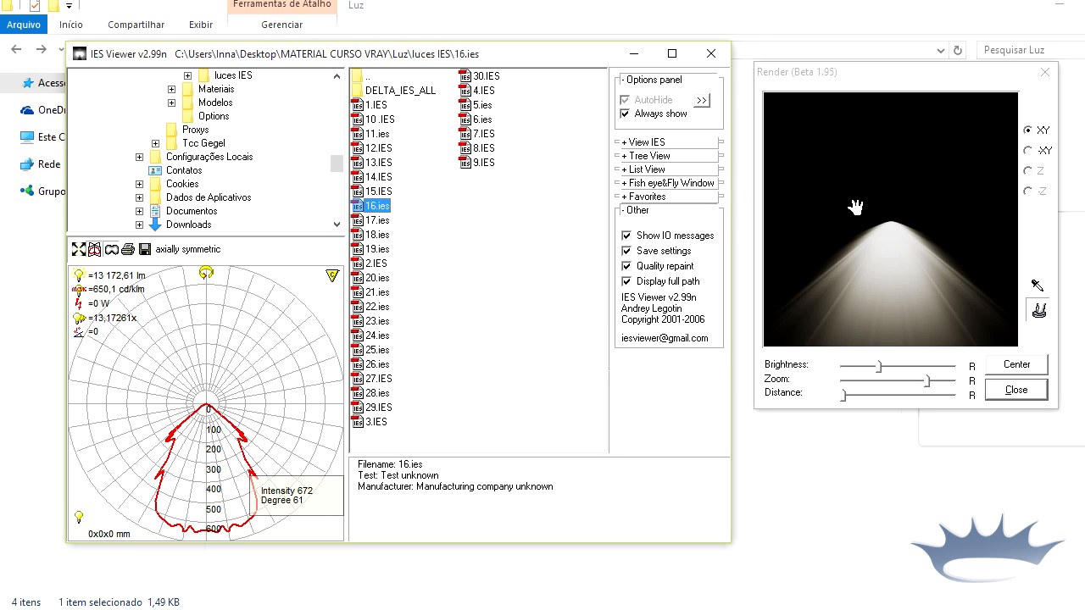
pyautogui.click(711, 53)
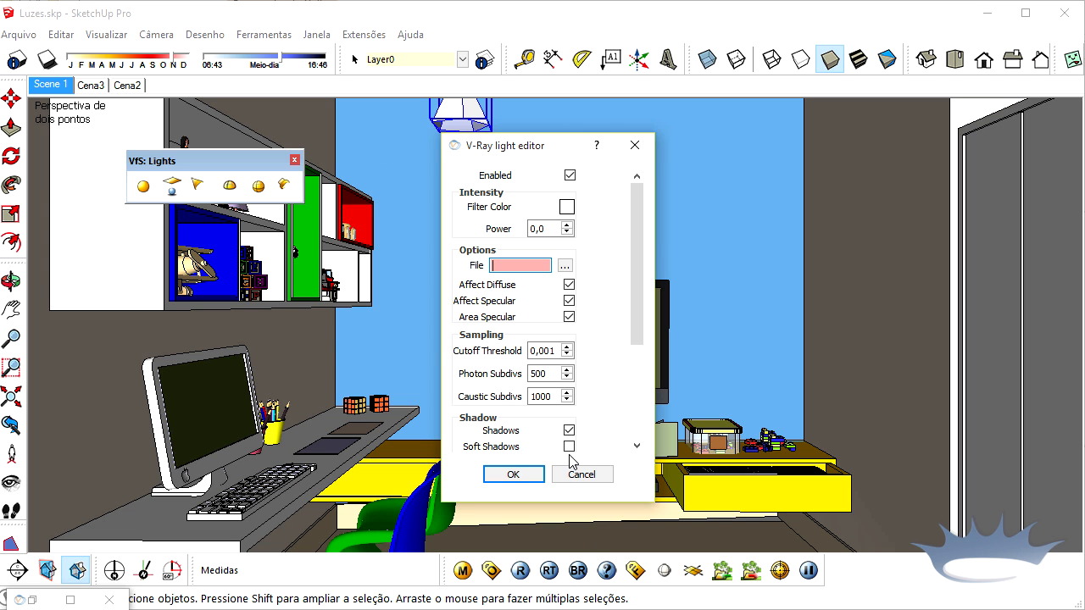
# Step: Load 19.ies from the luces IES folder as the light's photometric file, checking beam 19 in free-ies-lights.jpg before accepting it
pyautogui.click(505, 267)
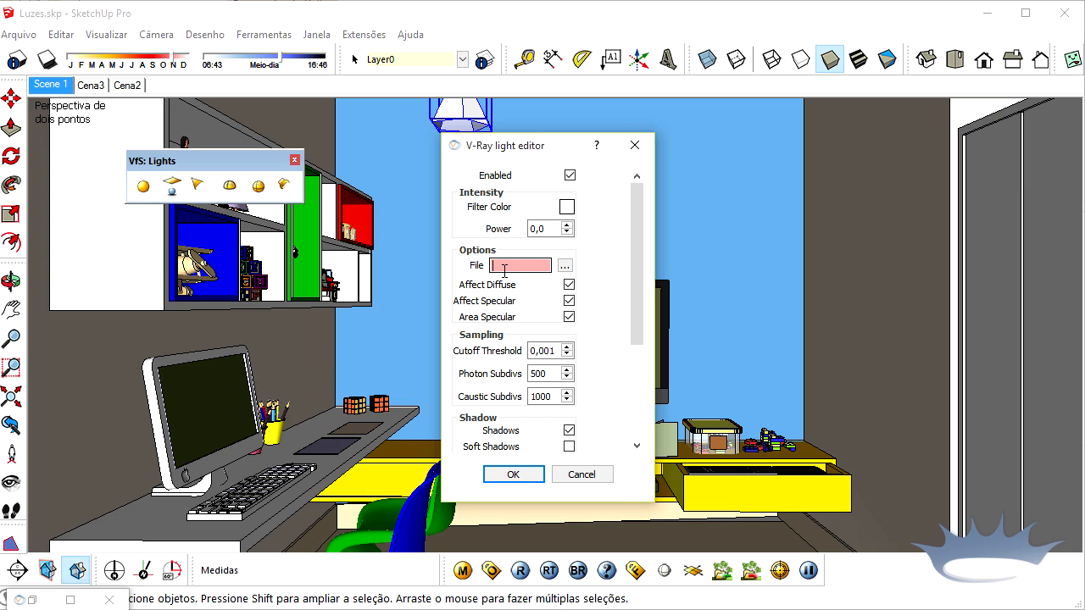
pyautogui.click(565, 267)
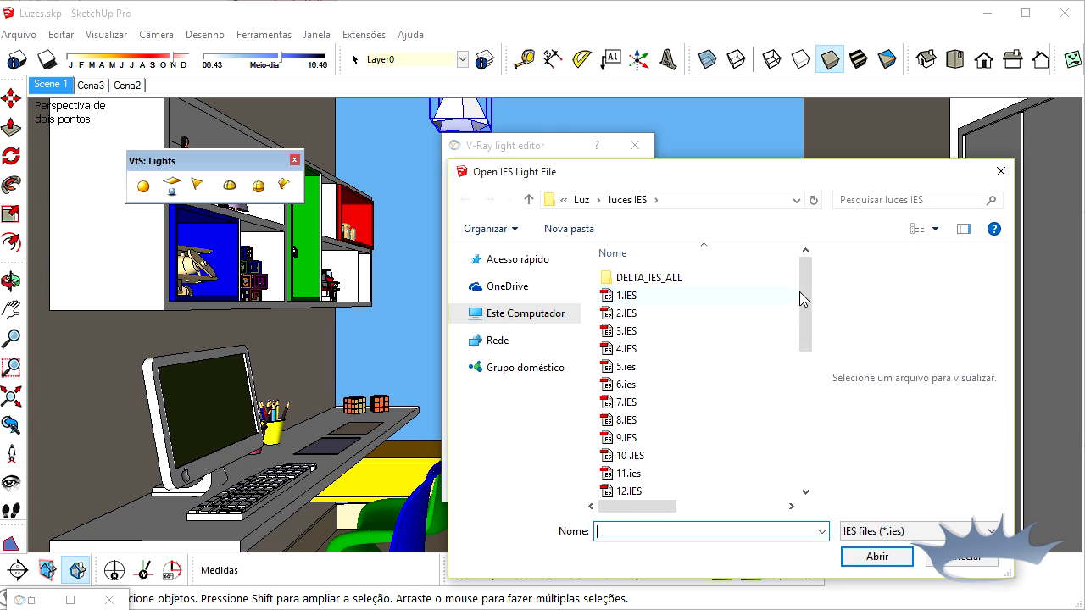
pyautogui.moveTo(803, 296); pyautogui.dragTo(800, 365)
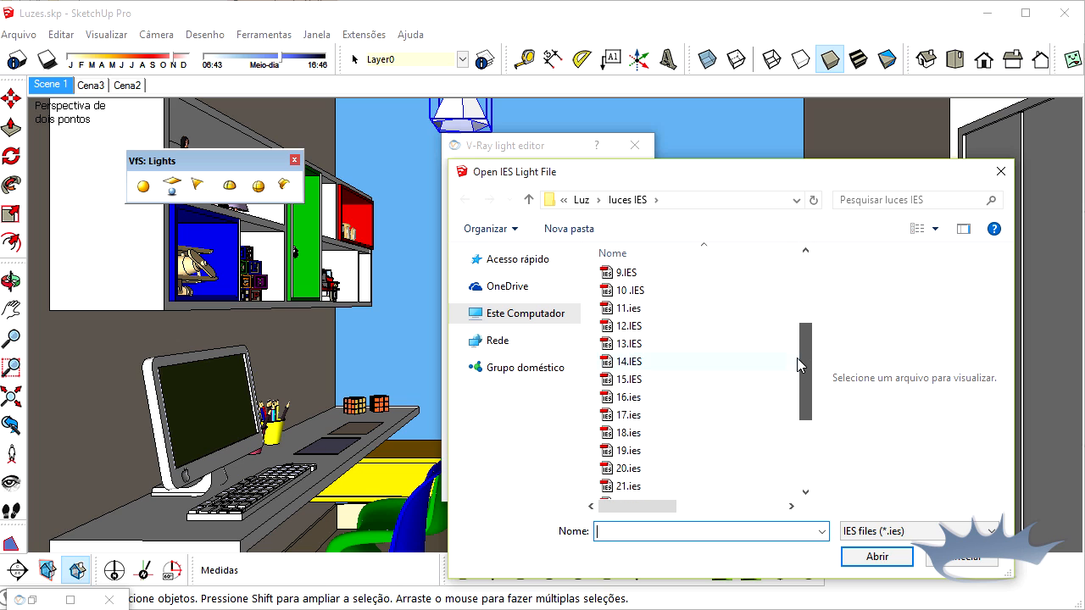
pyautogui.click(632, 451)
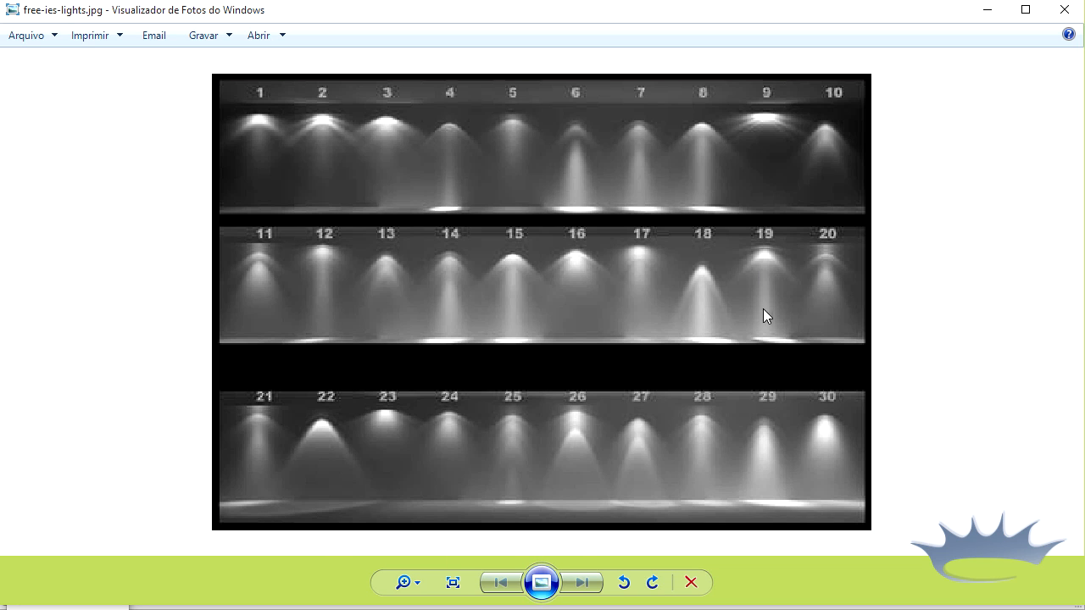
pyautogui.scroll(3, 764, 247)
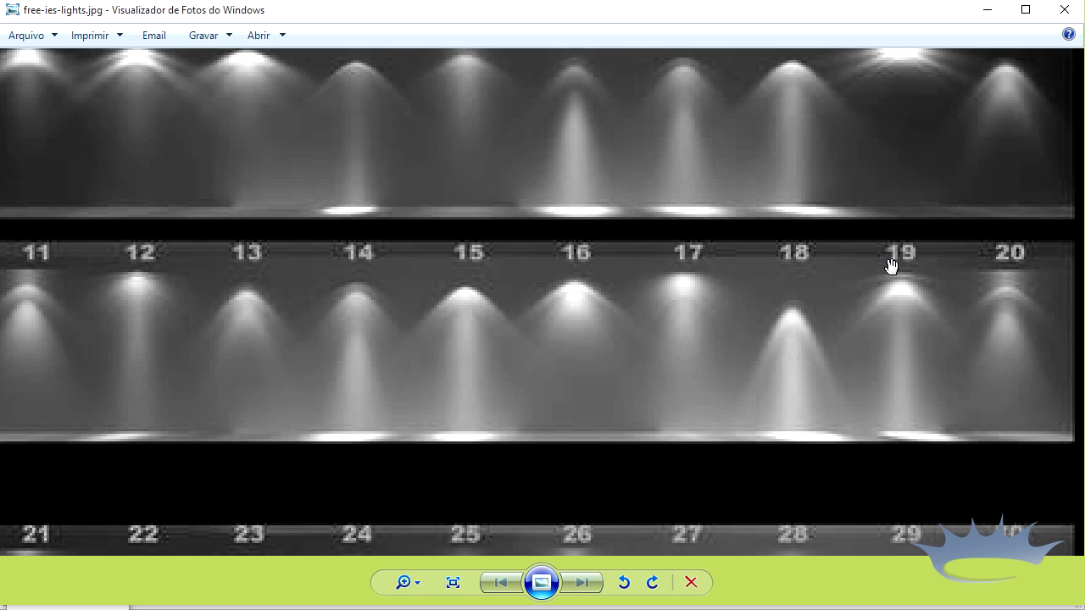
pyautogui.click(967, 608)
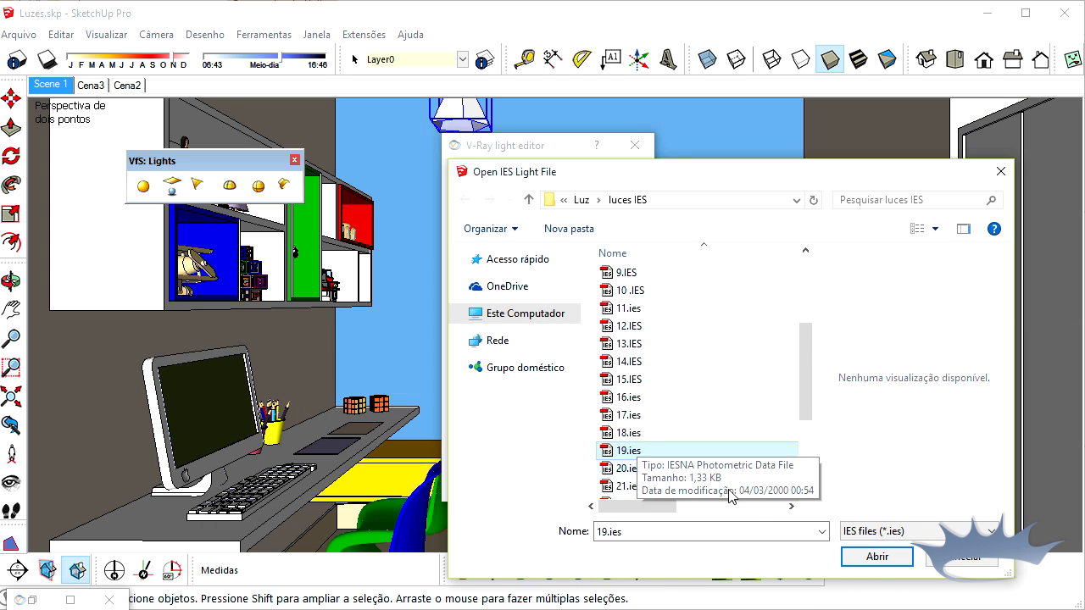
pyautogui.click(876, 563)
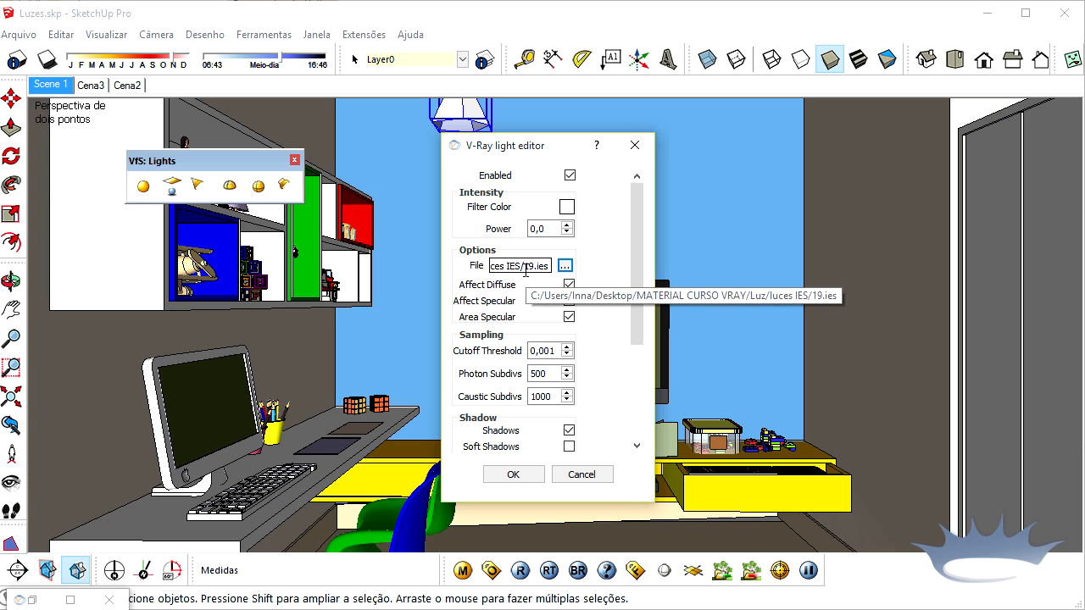
# Step: Set the IES light's power to 15000 and accept the light settings
pyautogui.doubleClick(539, 229)
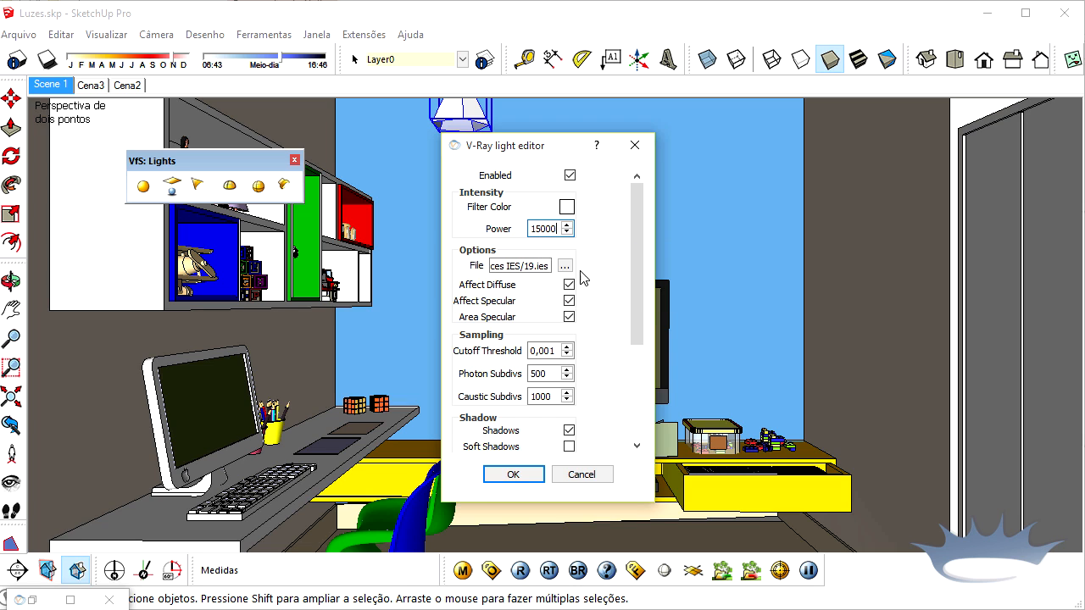
pyautogui.click(515, 475)
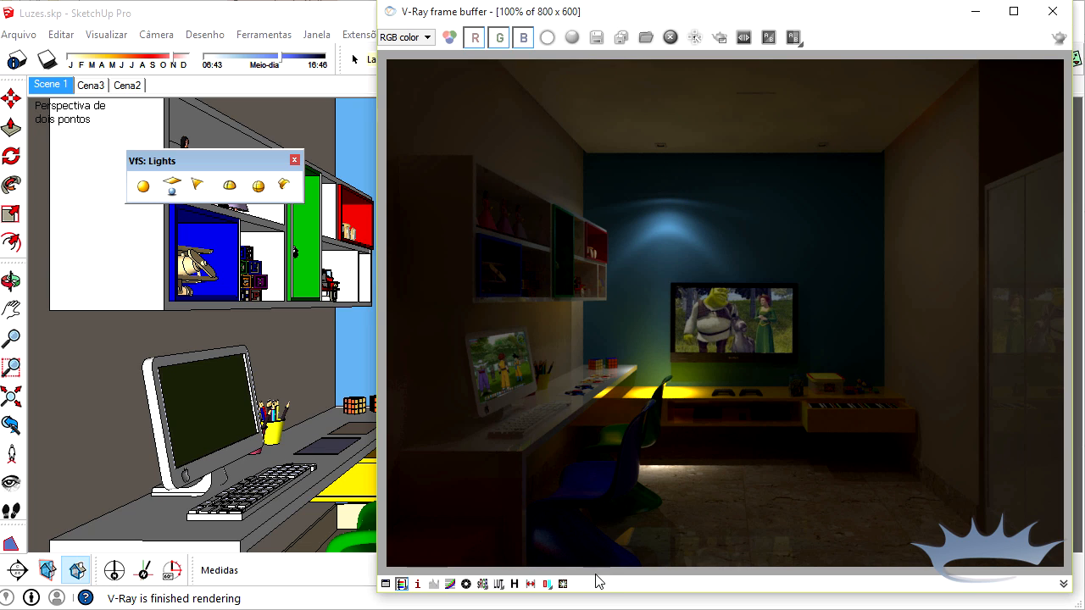
# Step: Show the render history of the V-Ray frame buffer and save the finished IES light render to it
pyautogui.click(515, 584)
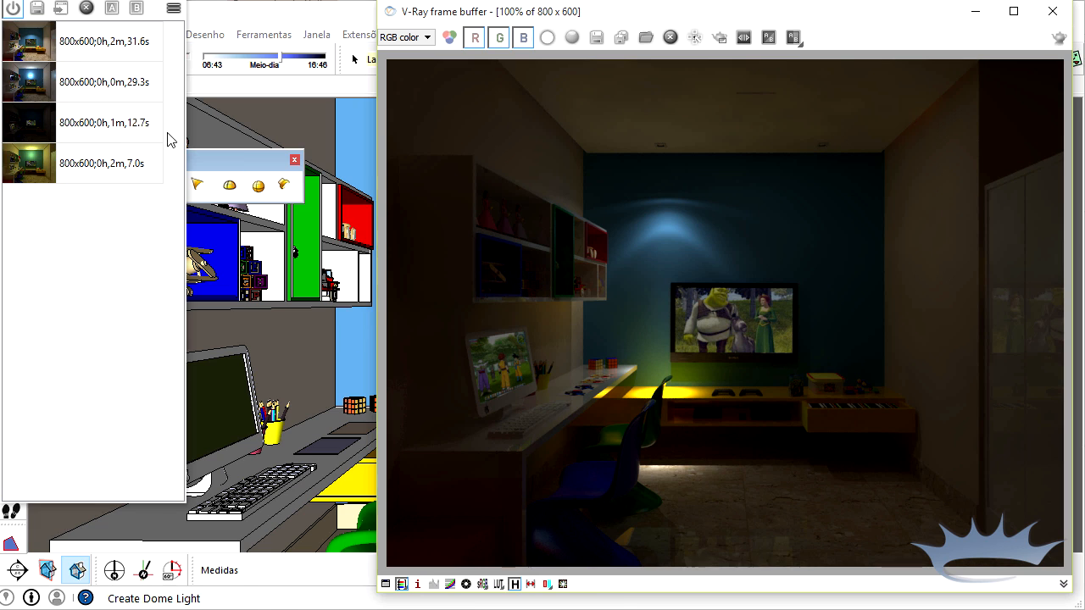
pyautogui.click(42, 8)
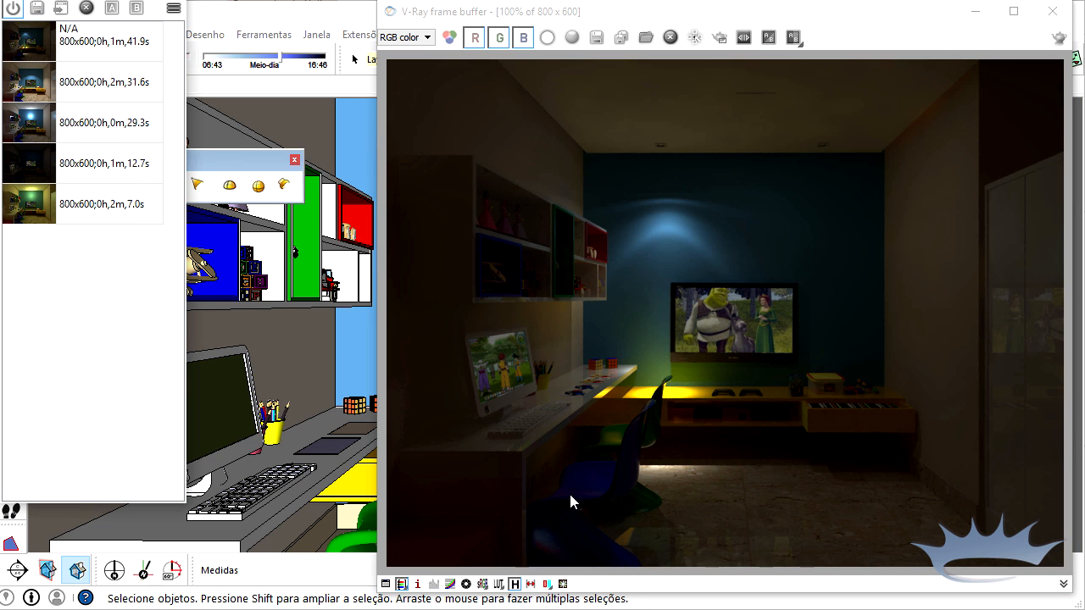
# Step: Minimize the V-Ray frame buffer and return to the IES light near the ceiling in the model
pyautogui.click(975, 11)
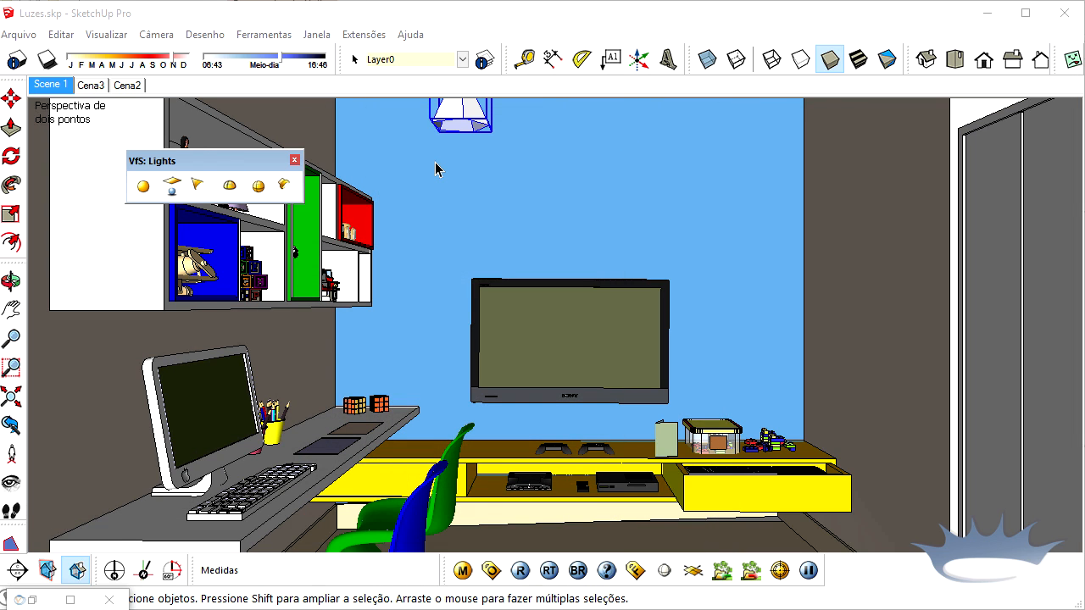
pyautogui.moveTo(472, 235); pyautogui.dragTo(495, 312, button='middle')
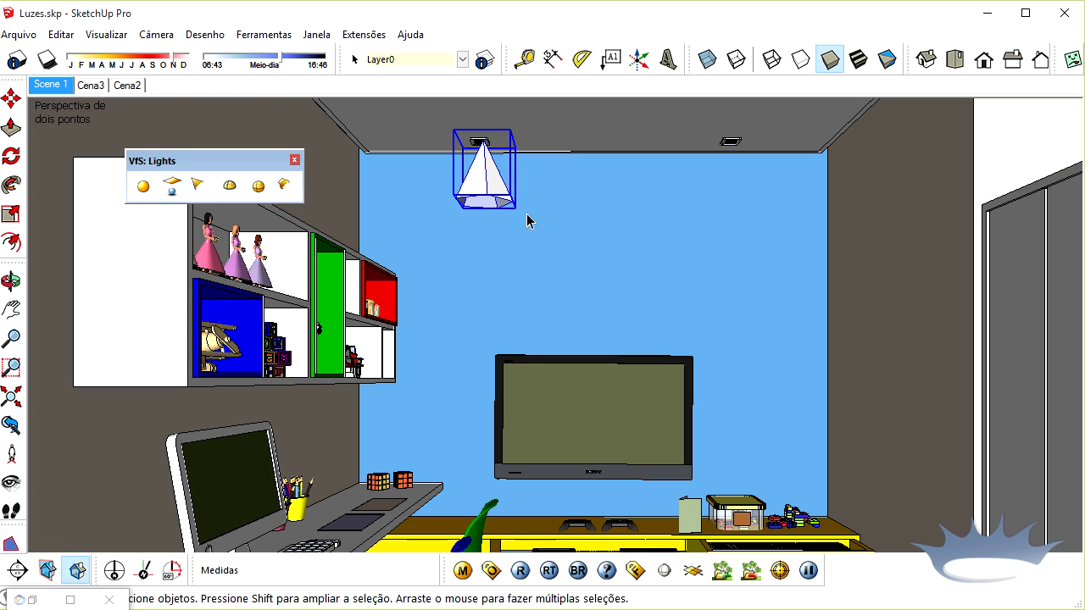
# Step: Try to move the IES light straight up toward the ceiling
pyautogui.press('m')
pyautogui.click(559, 278)
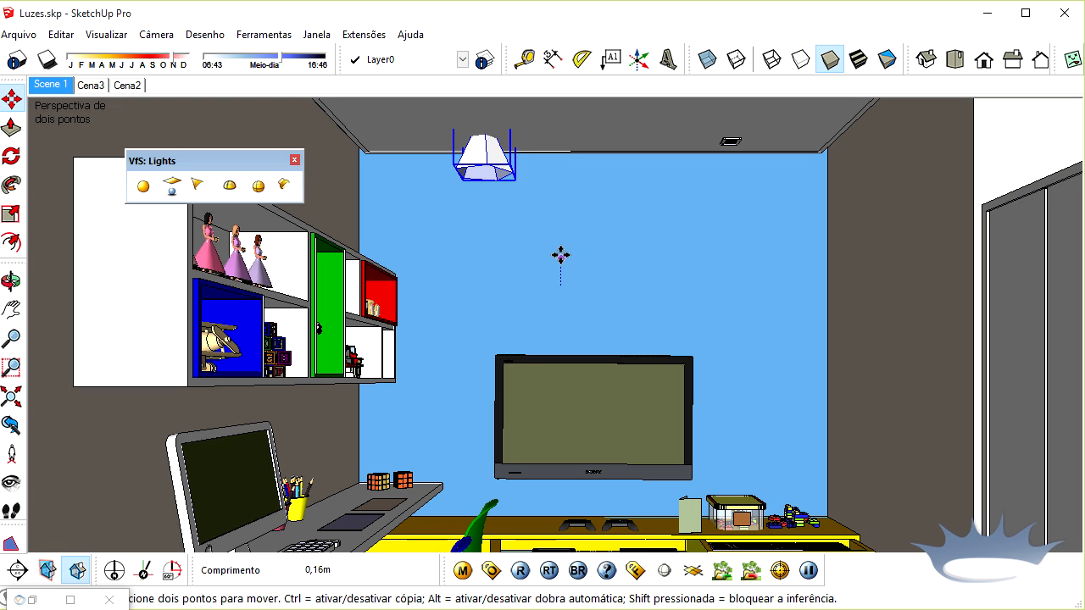
pyautogui.click(558, 224)
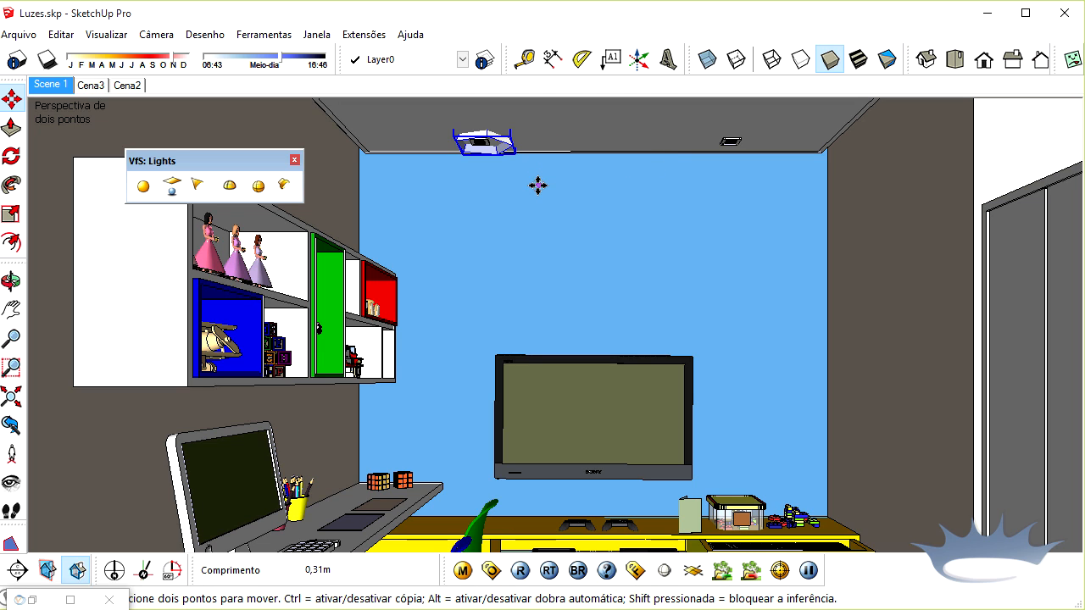
pyautogui.hotkey('ctrl', 'z')
# Step: Scale the IES light down uniformly so it fits close to the ceiling spot fixture beside the shelves
pyautogui.press('s')
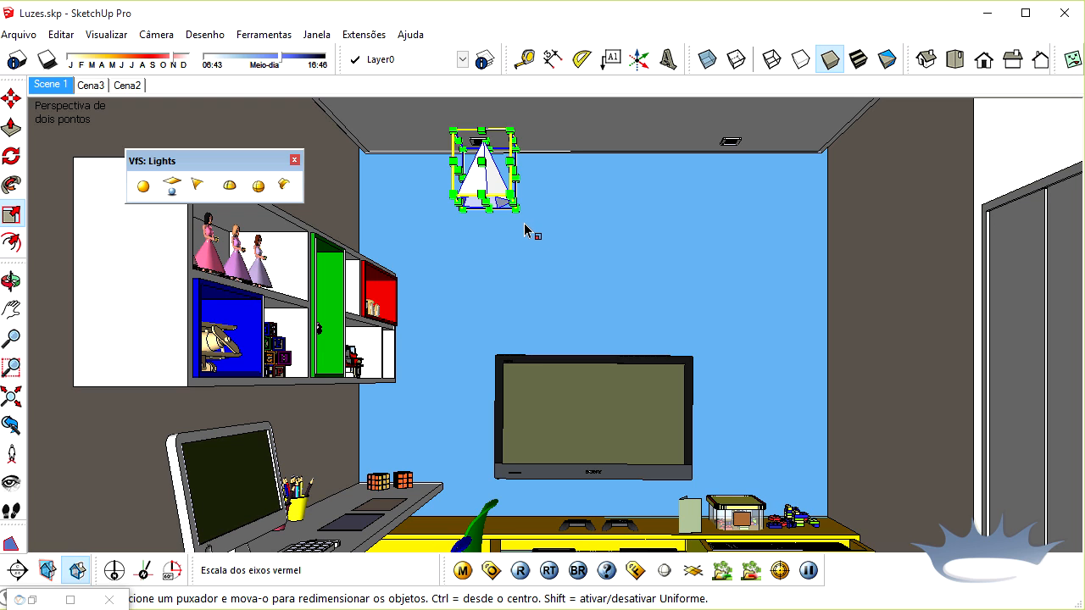
pyautogui.moveTo(518, 217); pyautogui.dragTo(476, 156)
pyautogui.scroll(5, 487, 165)
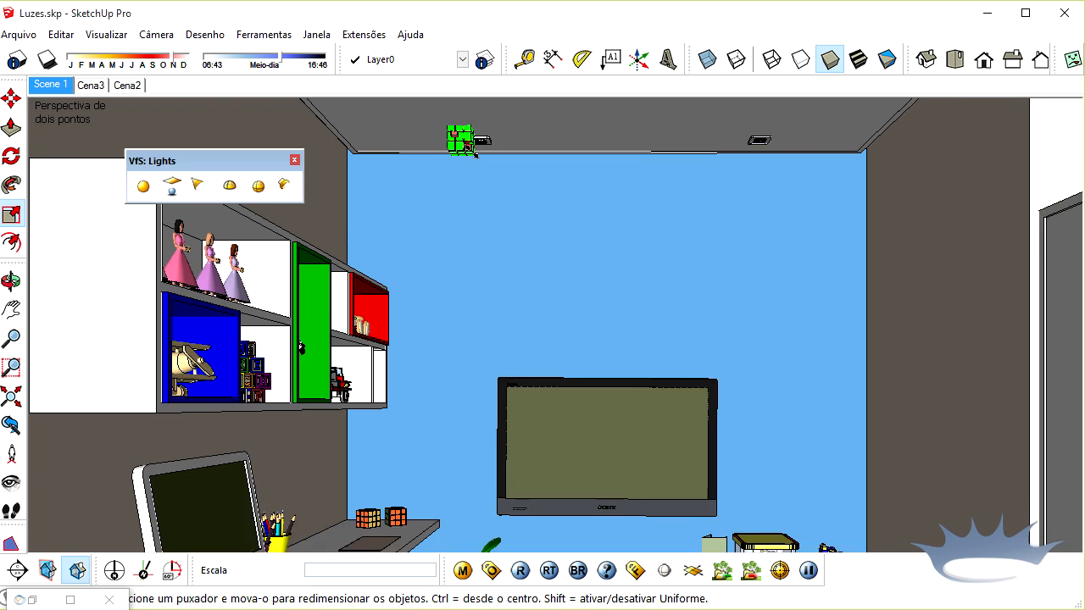
pyautogui.press('space')
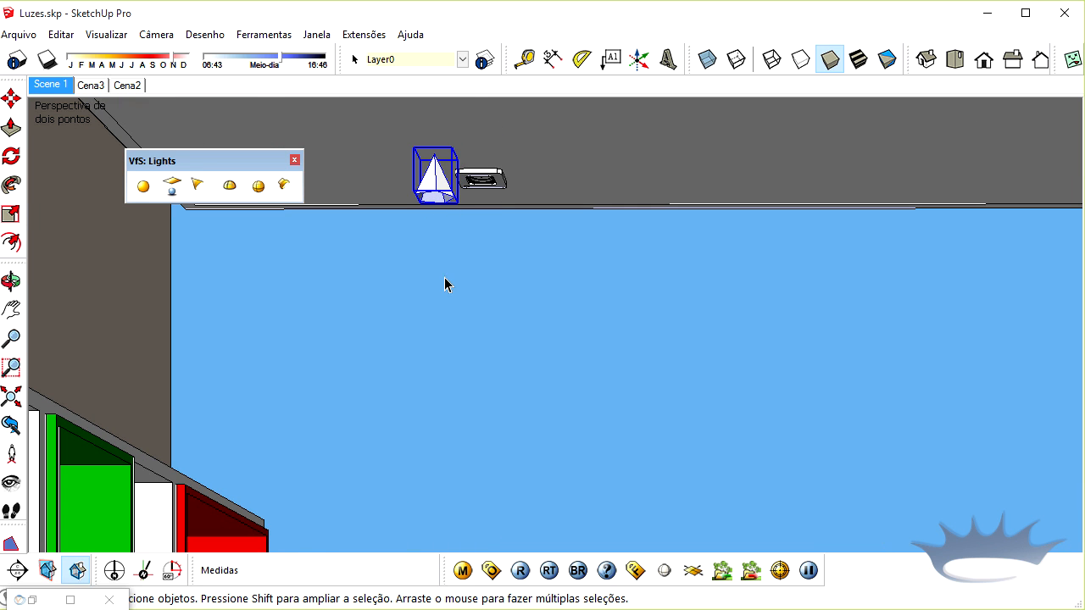
# Step: Move the IES light sideways so it sits beneath the ceiling spot fixture nearest the shelves
pyautogui.press('m')
pyautogui.click(514, 163)
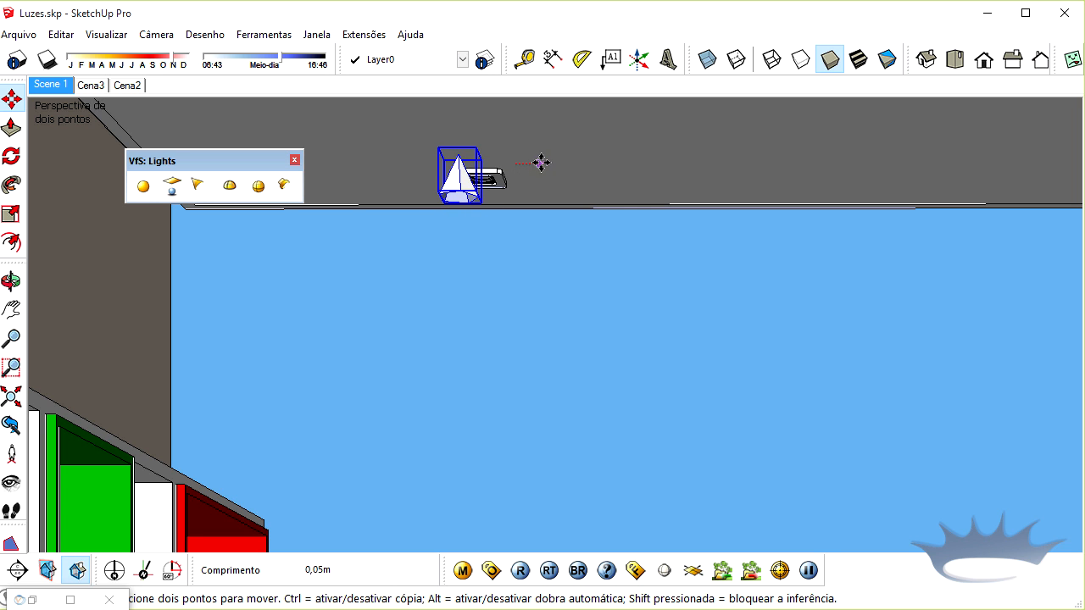
pyautogui.moveTo(551, 162); pyautogui.dragTo(615, 233, button='middle')
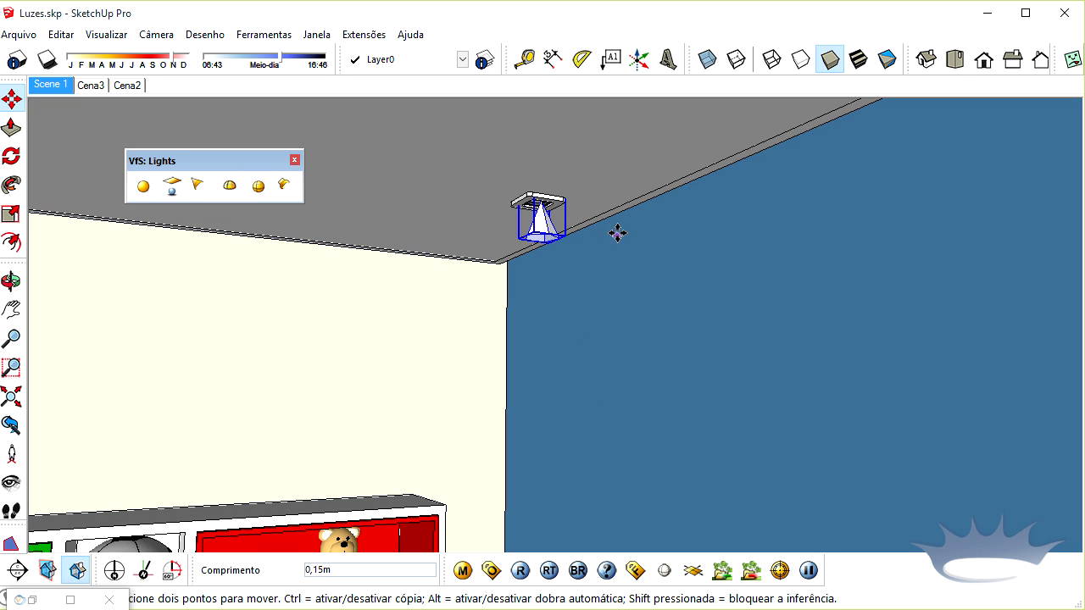
pyautogui.moveTo(591, 298); pyautogui.dragTo(581, 232, button='middle')
# Step: Scale the IES light down further so it is narrower than the spot fixture
pyautogui.press('s')
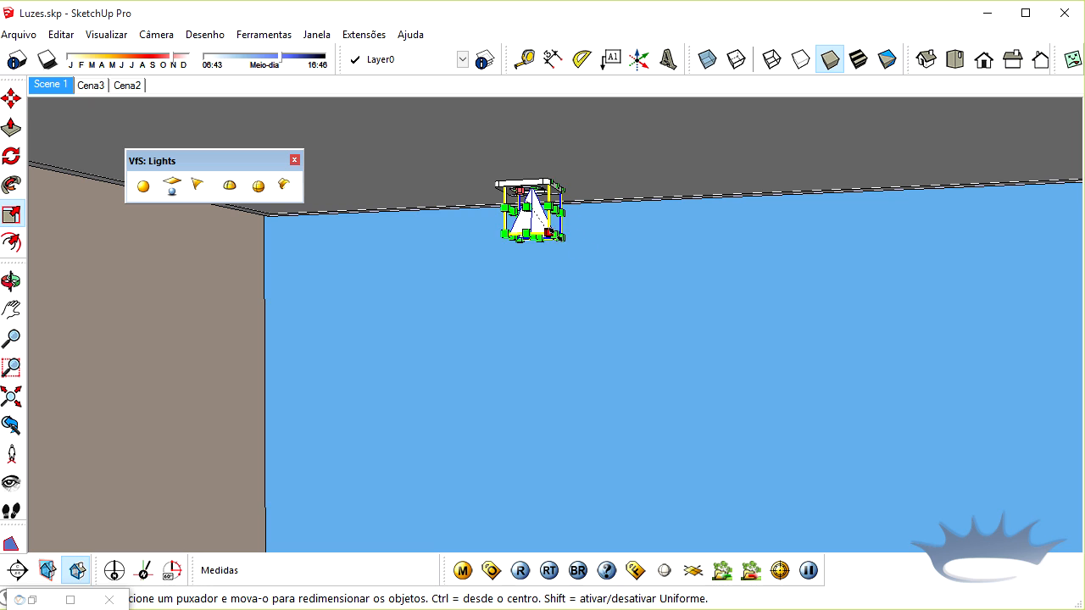
pyautogui.moveTo(557, 235); pyautogui.dragTo(536, 216)
pyautogui.moveTo(536, 216); pyautogui.dragTo(351, 251, button='middle')
# Step: Center the IES light under the spot fixture by shifting it about 0.02 m
pyautogui.press('m')
pyautogui.click(524, 146)
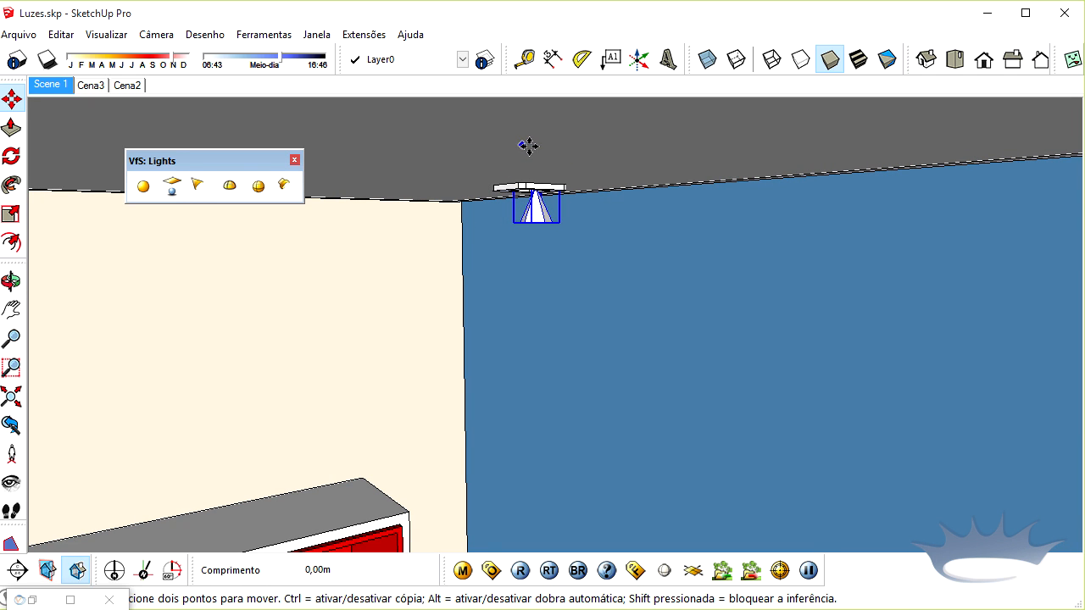
pyautogui.press('space')
pyautogui.moveTo(533, 149); pyautogui.dragTo(556, 166, button='middle')
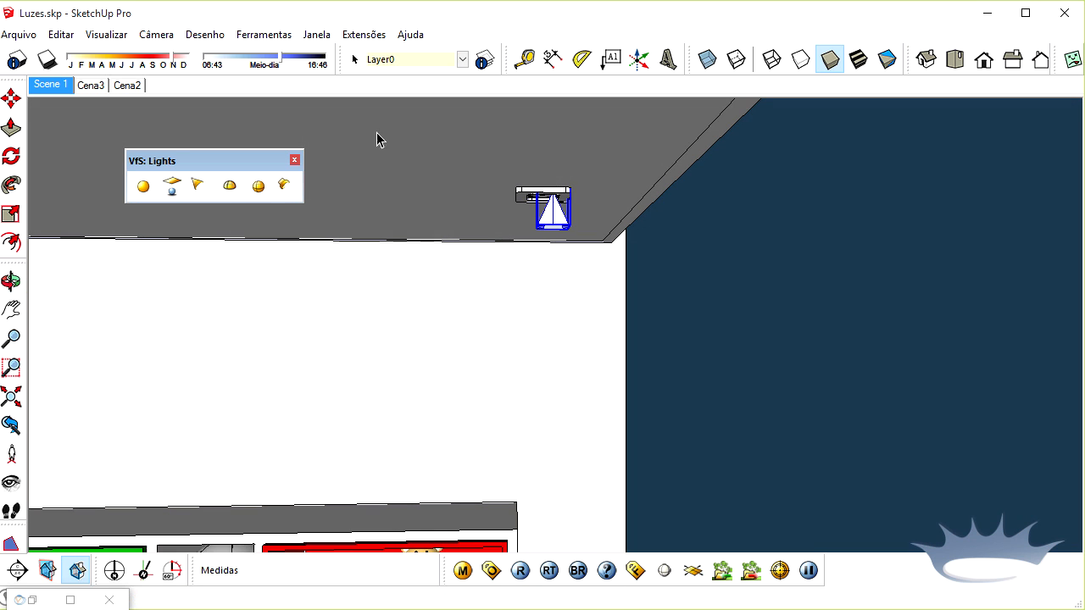
pyautogui.press('m')
pyautogui.click(561, 160)
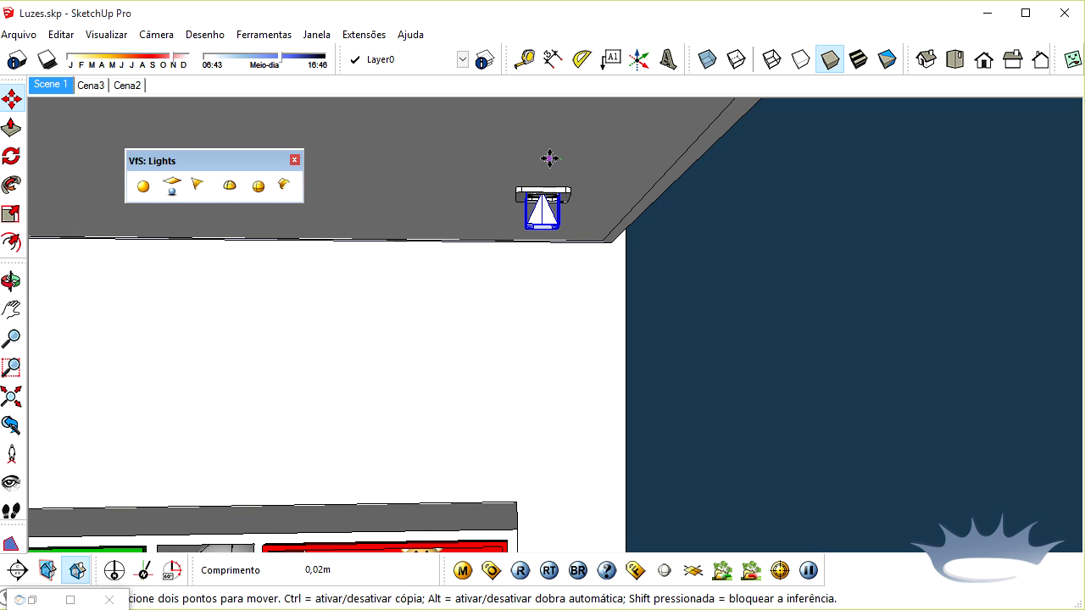
pyautogui.click(550, 159)
pyautogui.press('space')
# Step: Check the light's position on the ceiling, restore the Scene 1 view and render it with V-Ray
pyautogui.moveTo(543, 178); pyautogui.dragTo(636, 173, button='middle')
pyautogui.click(63, 89)
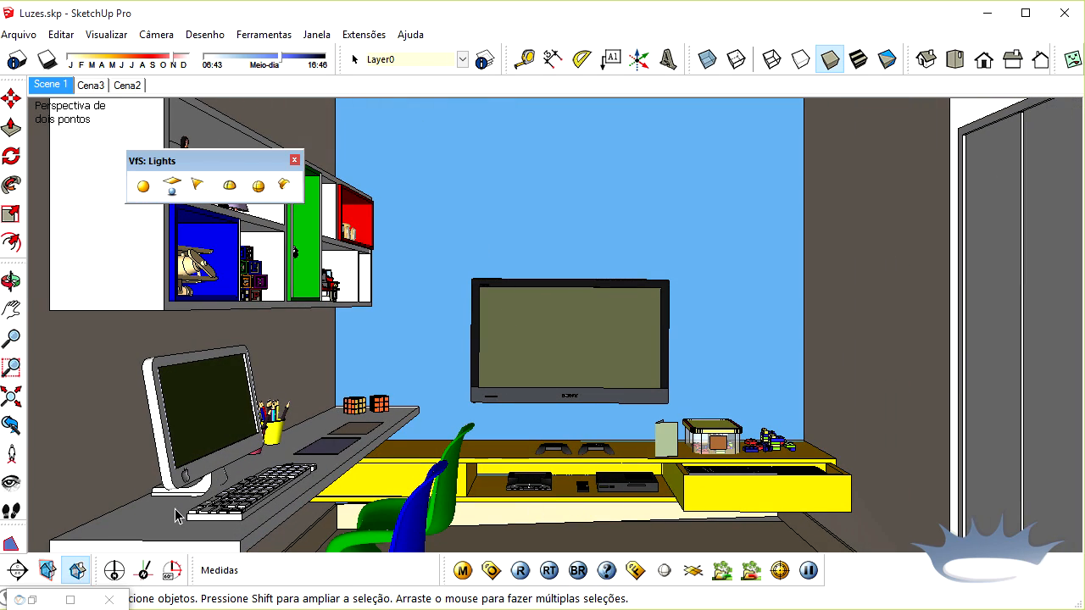
pyautogui.click(11, 483)
pyautogui.moveTo(626, 318); pyautogui.dragTo(593, 246)
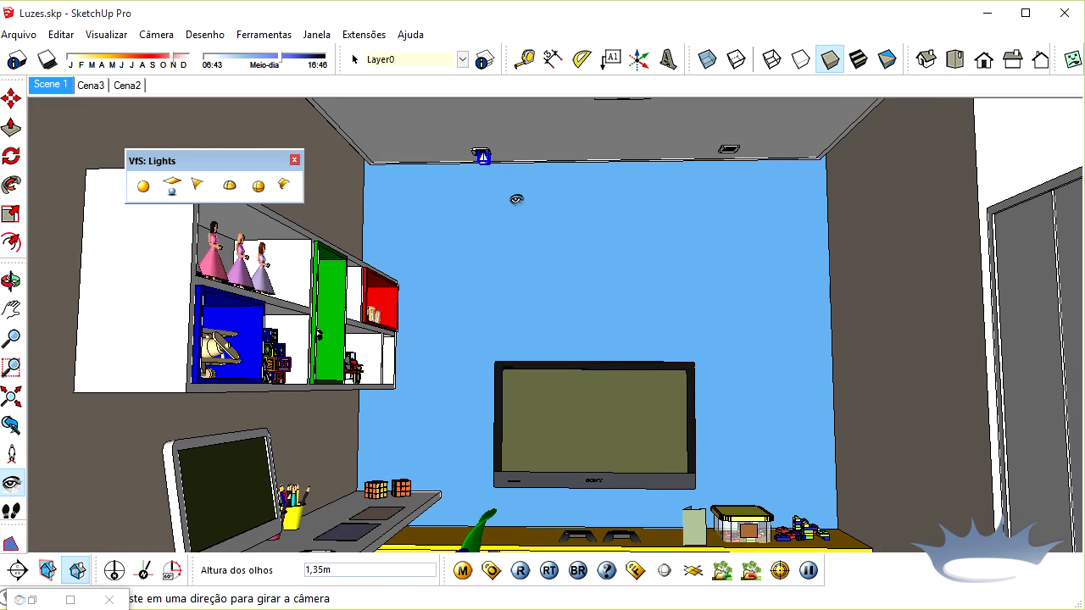
pyautogui.click(39, 86)
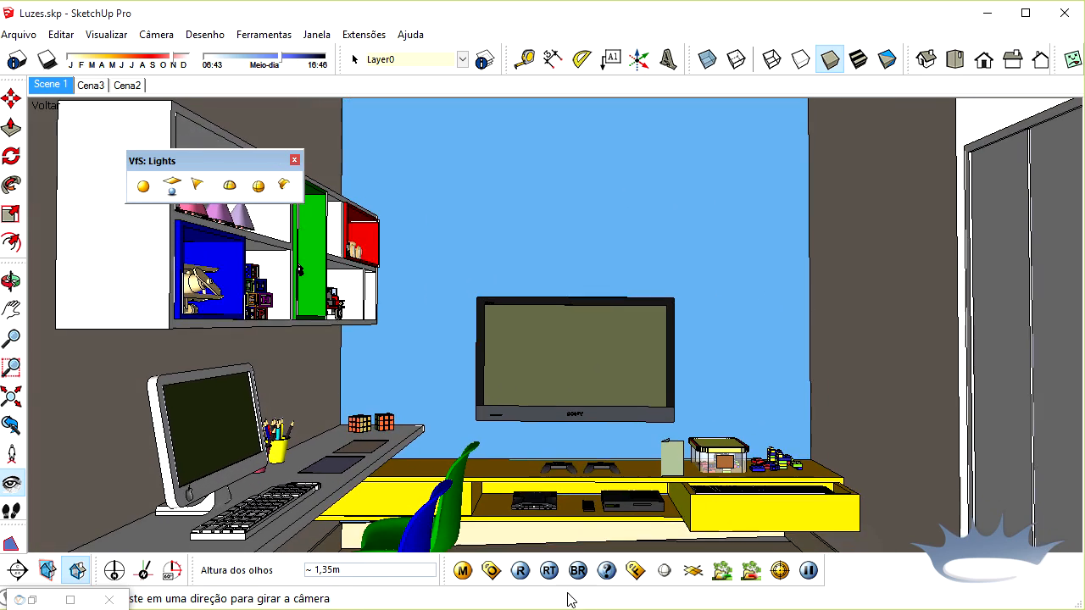
pyautogui.click(520, 573)
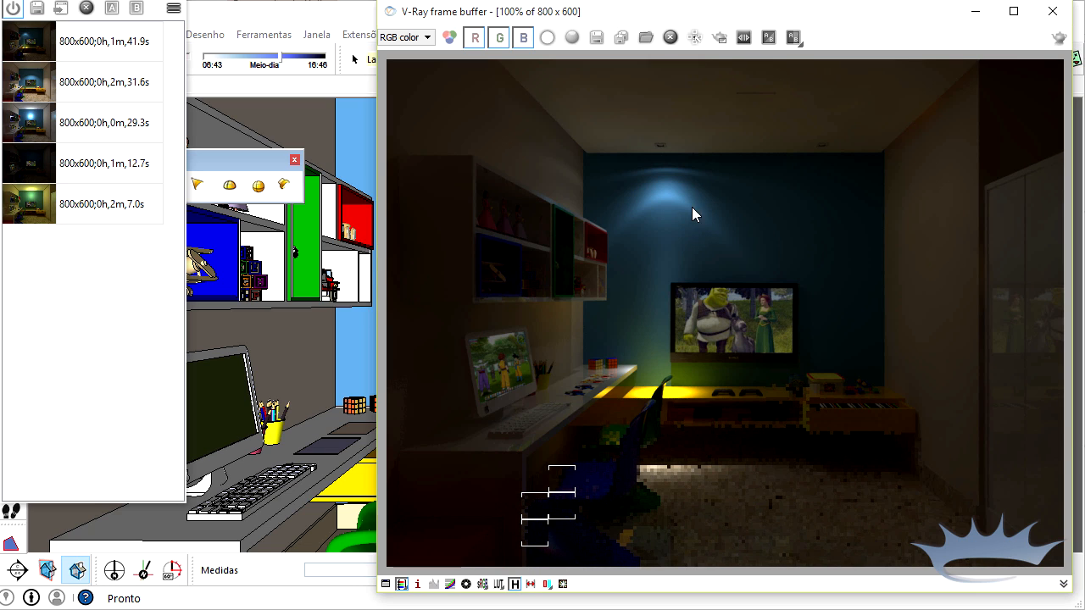
# Step: Compare the new render with the first history image set as A by sweeping the divider, and turn the comparison off
pyautogui.click(106, 53)
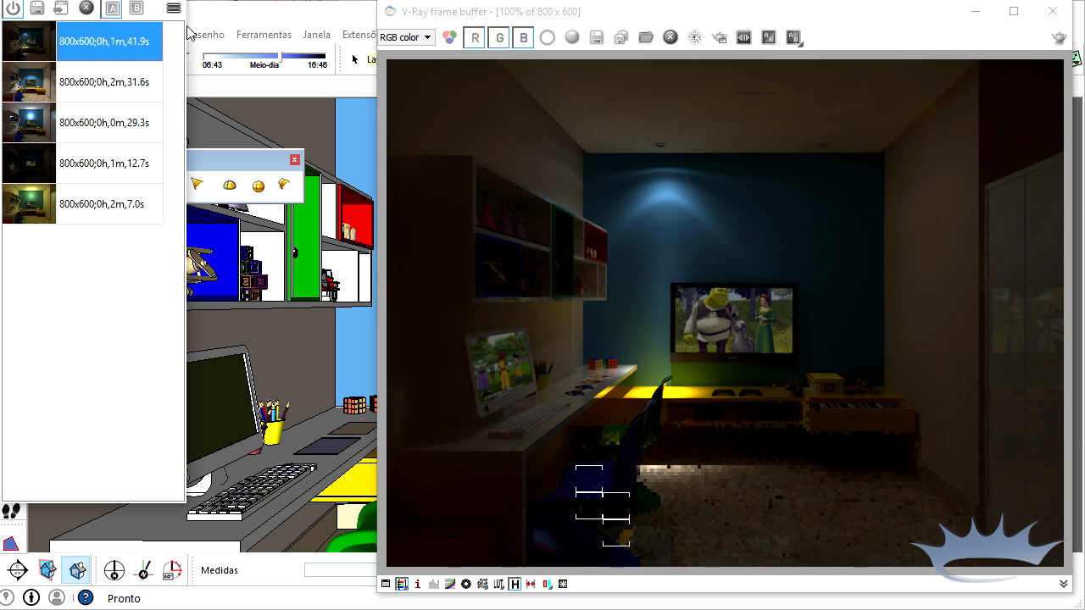
pyautogui.click(1070, 55)
pyautogui.moveTo(1070, 54); pyautogui.dragTo(474, 365)
pyautogui.moveTo(851, 346); pyautogui.dragTo(864, 342)
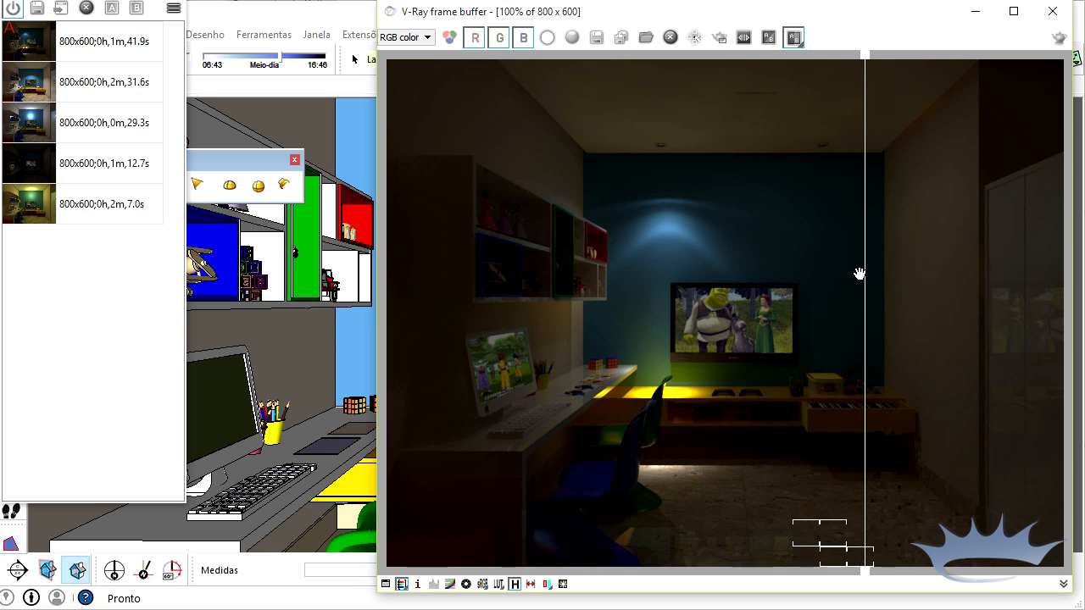
pyautogui.moveTo(861, 274); pyautogui.dragTo(502, 296)
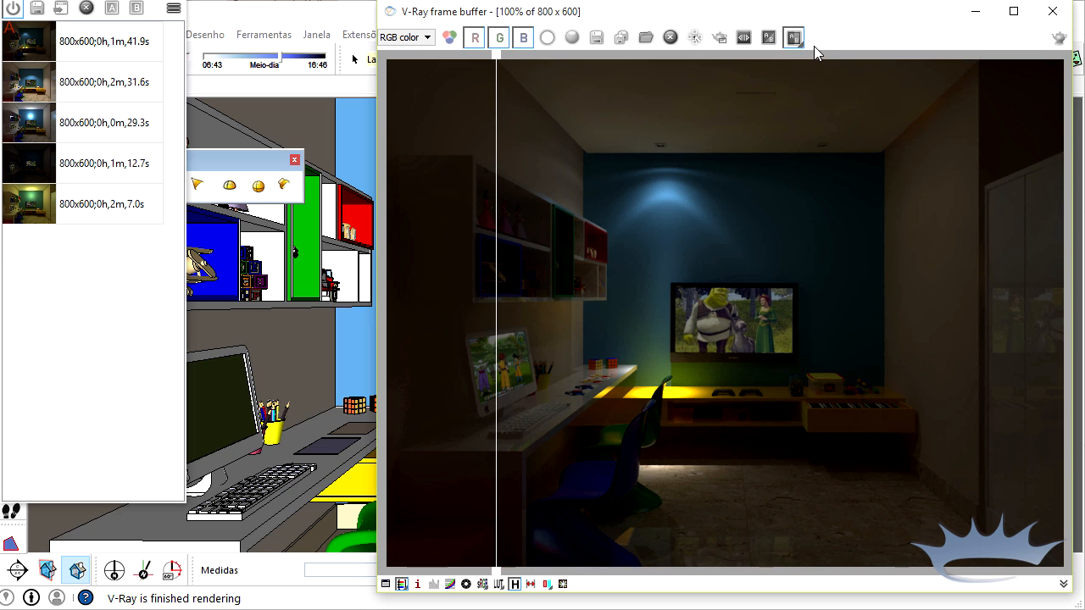
pyautogui.click(793, 37)
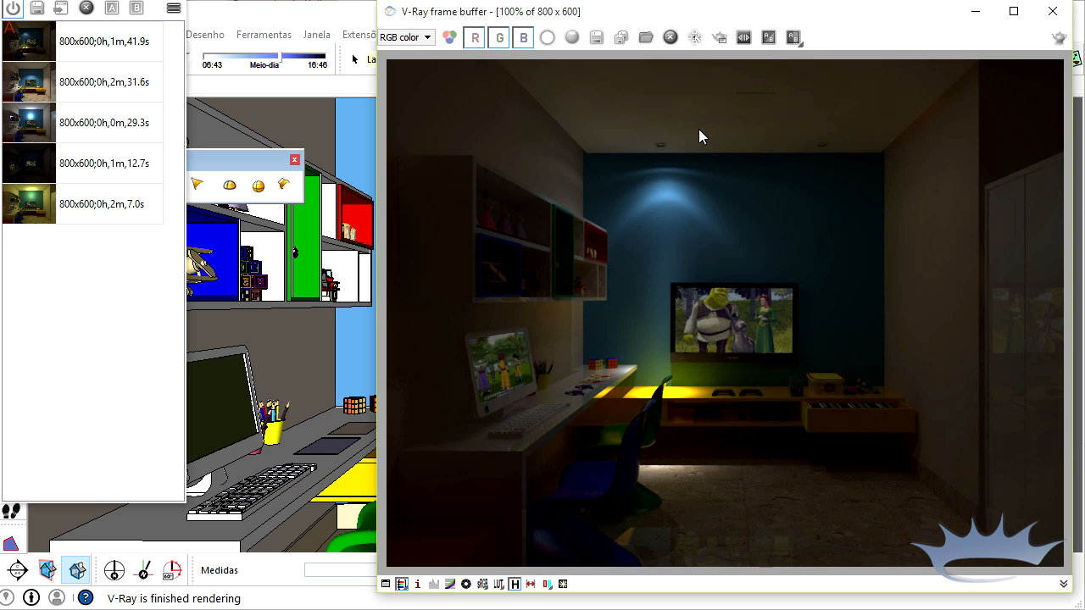
# Step: Look up at the light in the model, examine the render in a maximized frame buffer, and minimize the buffer again
pyautogui.click(976, 11)
pyautogui.click(17, 480)
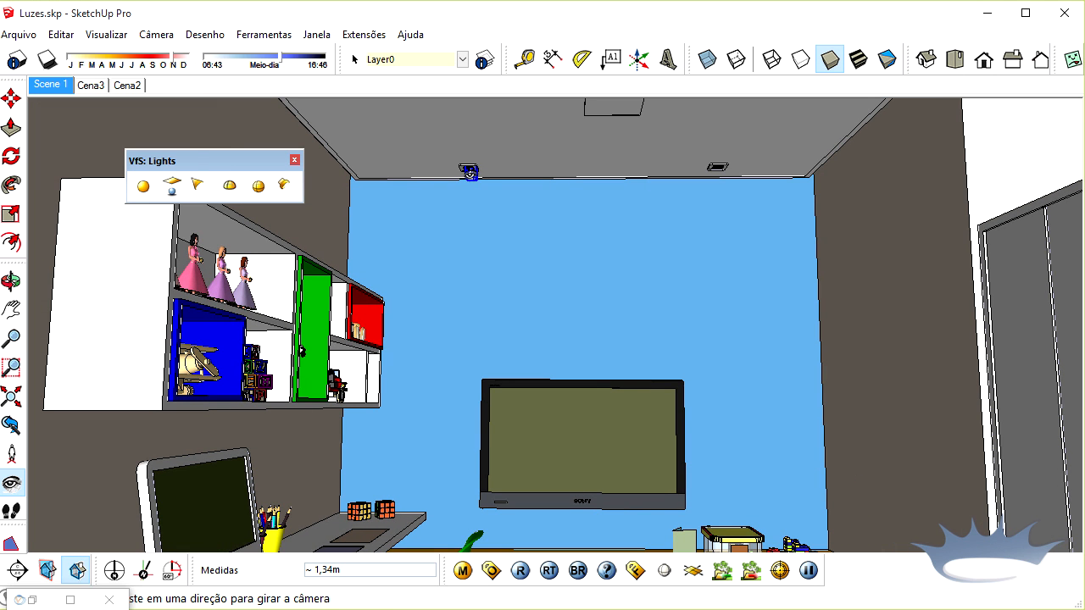
pyautogui.click(71, 595)
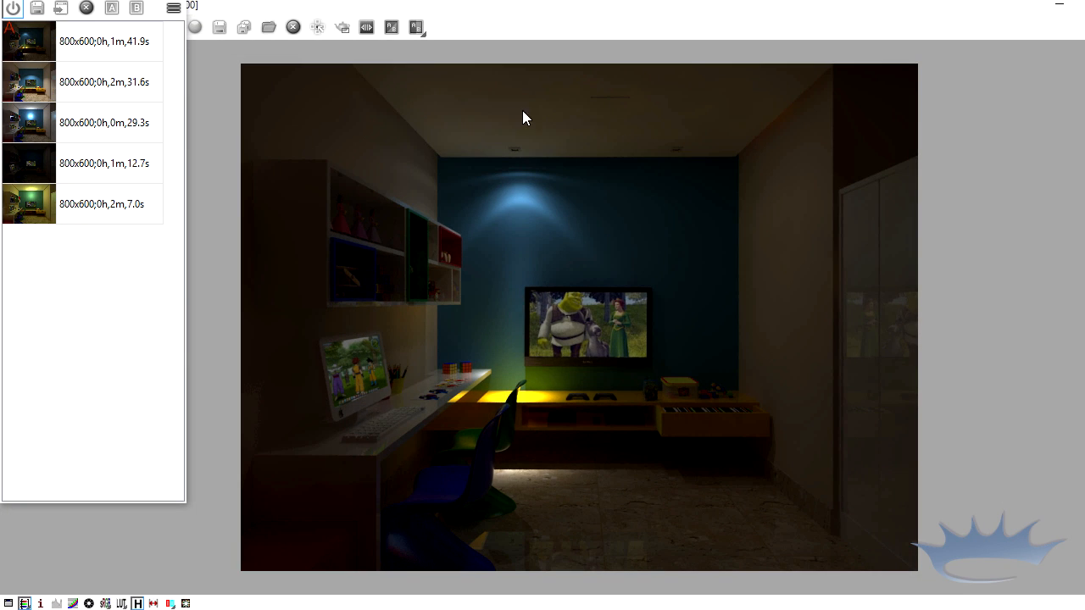
pyautogui.click(1084, 4)
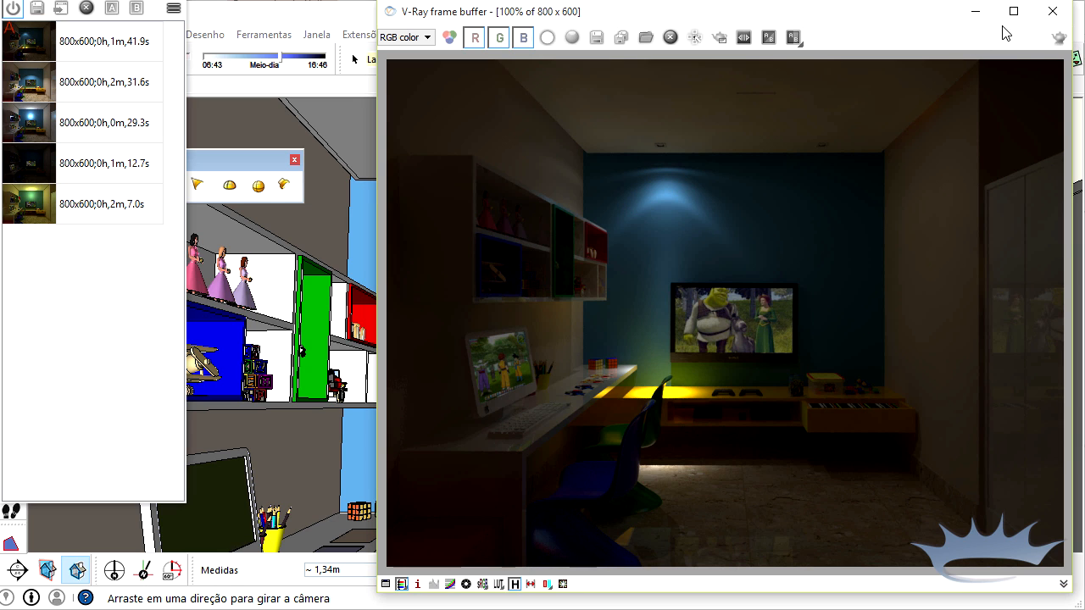
pyautogui.click(974, 11)
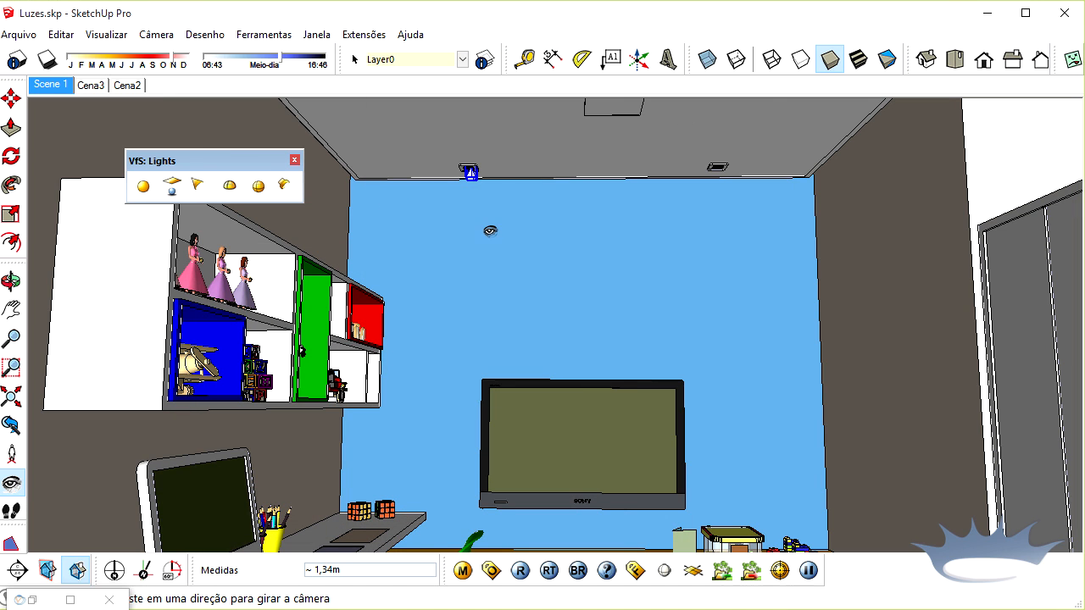
# Step: Examine the row of wall spotlights in the reference photo 2.jpg, and go back to SketchUp
pyautogui.press('space')
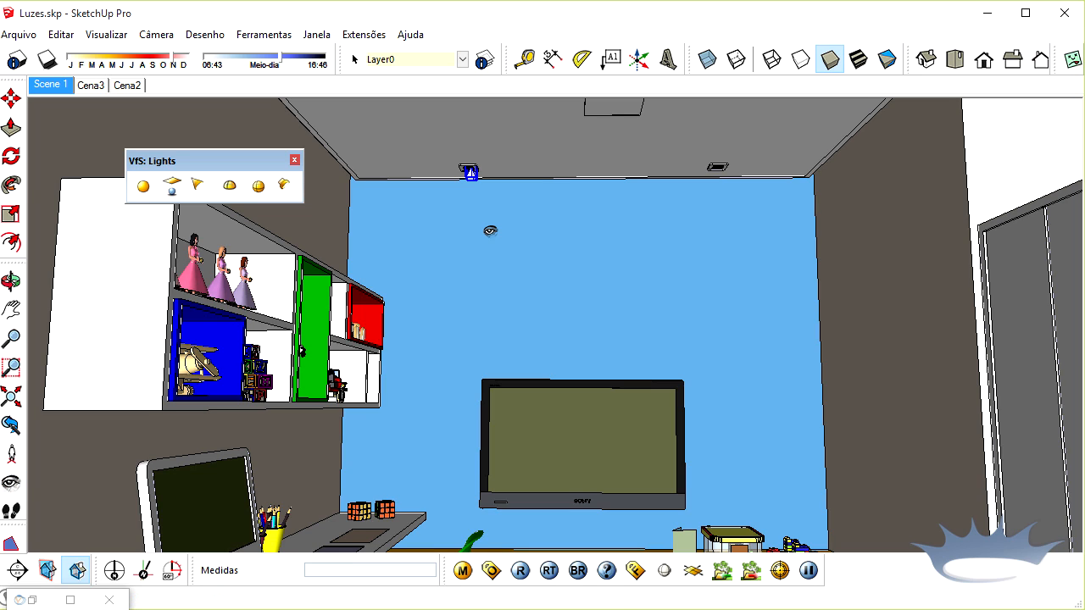
pyautogui.keyDown('shift'); pyautogui.moveTo(489, 203); pyautogui.dragTo(497, 240, button='middle'); pyautogui.keyUp('shift')
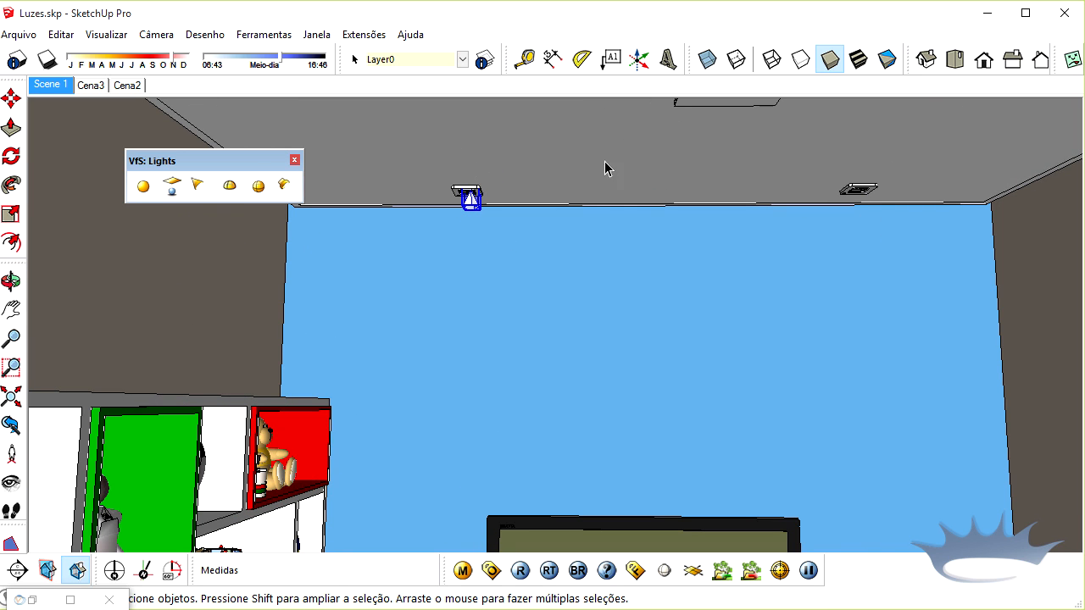
pyautogui.hotkey('alt', 'Tab')
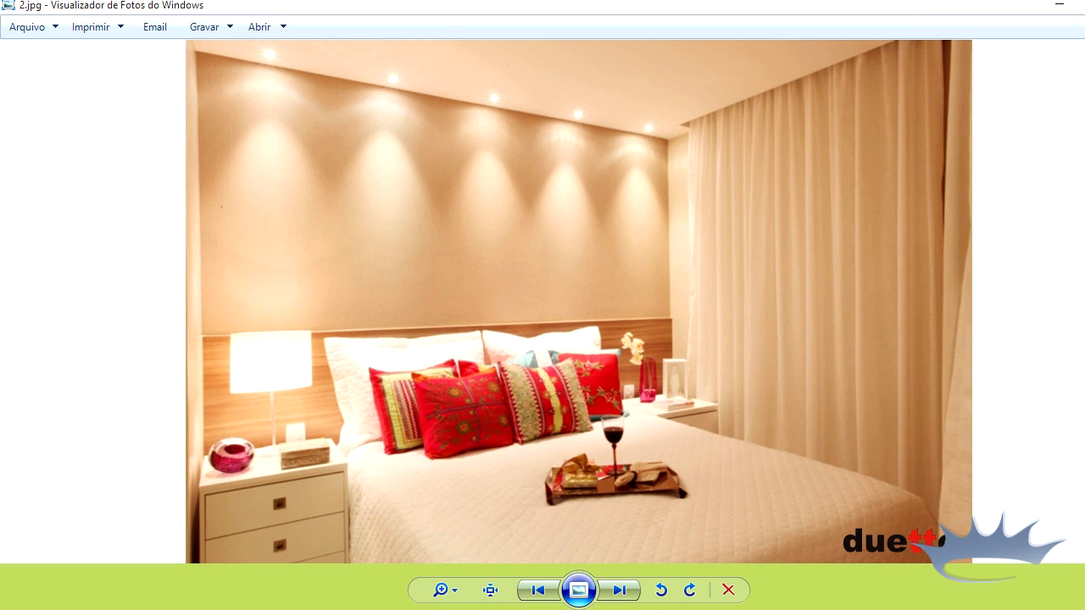
pyautogui.hotkey('alt', 'Tab')
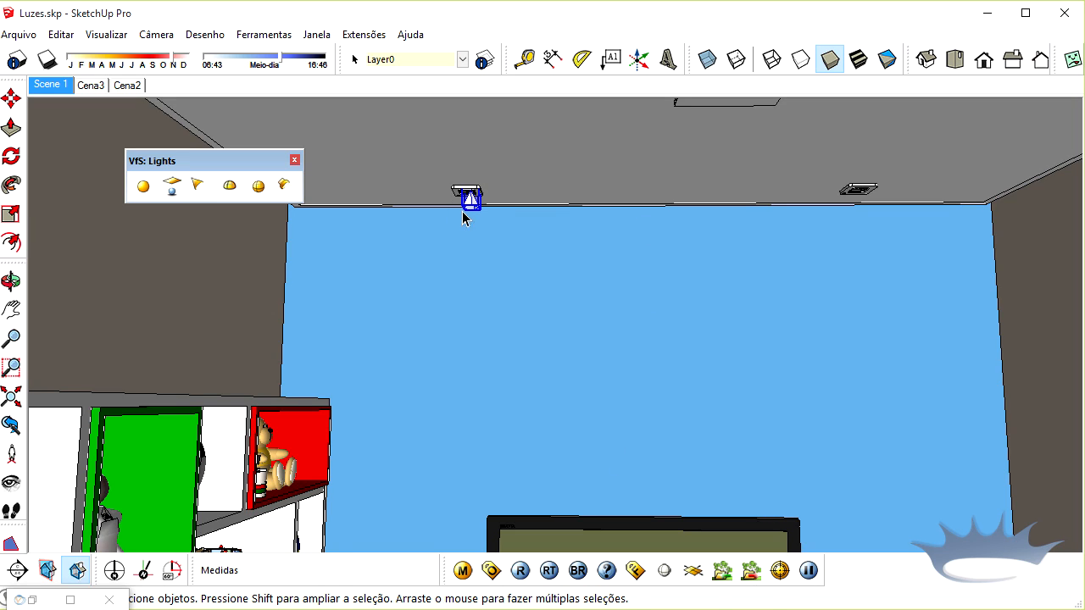
# Step: Copy the IES light twice along the TV wall at a spacing of about 0.64 m using x2
pyautogui.press('m')
pyautogui.click(482, 318)
pyautogui.press('ctrl')
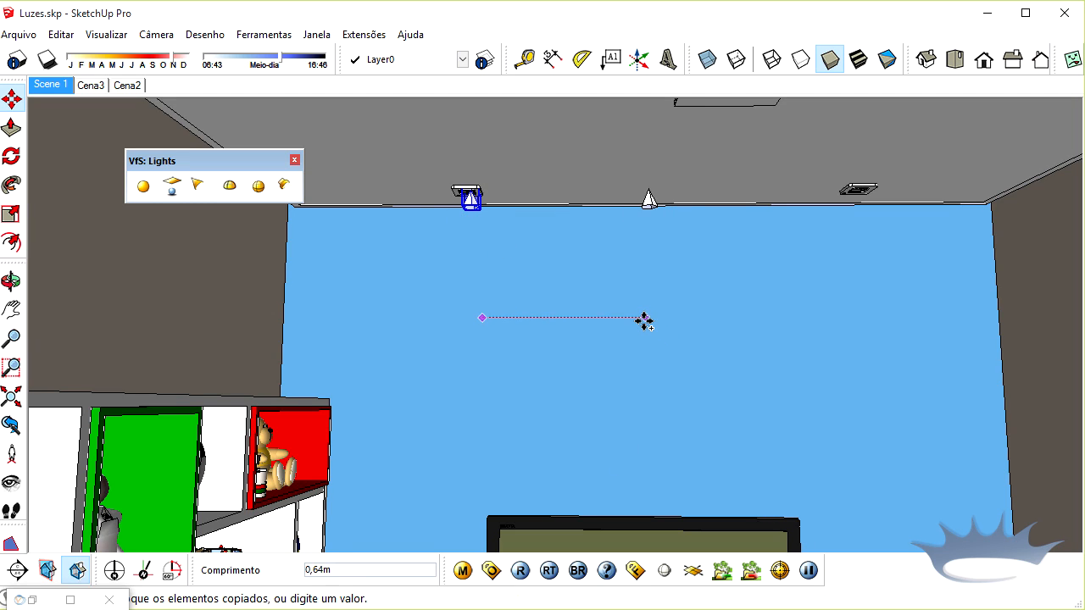
pyautogui.click(644, 320)
pyautogui.write('x2')
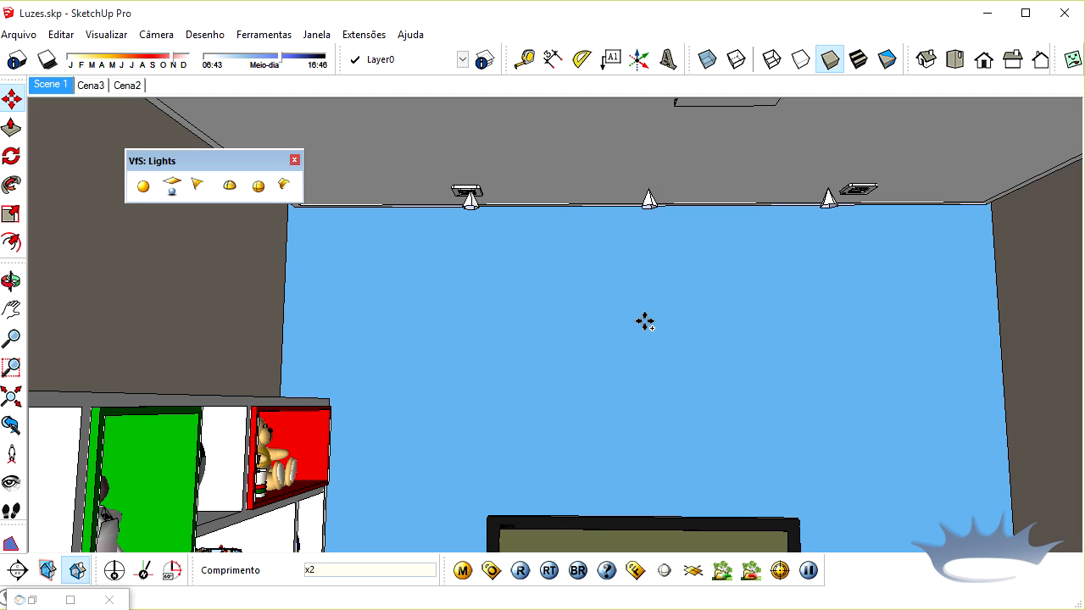
# Step: Move the two copied lights together along the wall so the end copy sits under the second spot fixture
pyautogui.press('space')
pyautogui.click(830, 199)
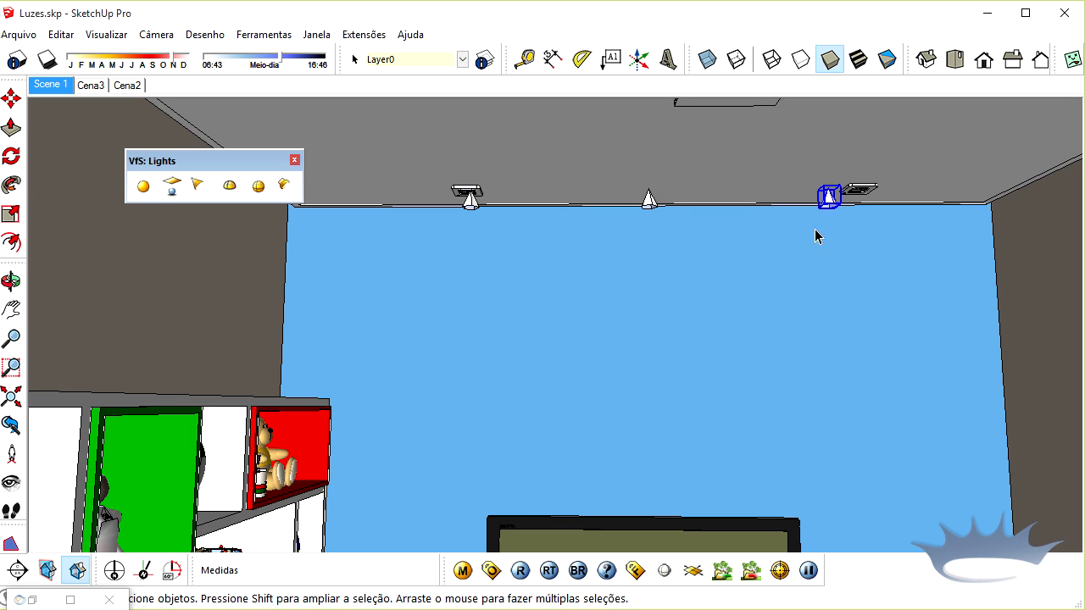
pyautogui.keyDown('shift'); pyautogui.click(649, 199); pyautogui.keyUp('shift')
pyautogui.press('m')
pyautogui.click(618, 327)
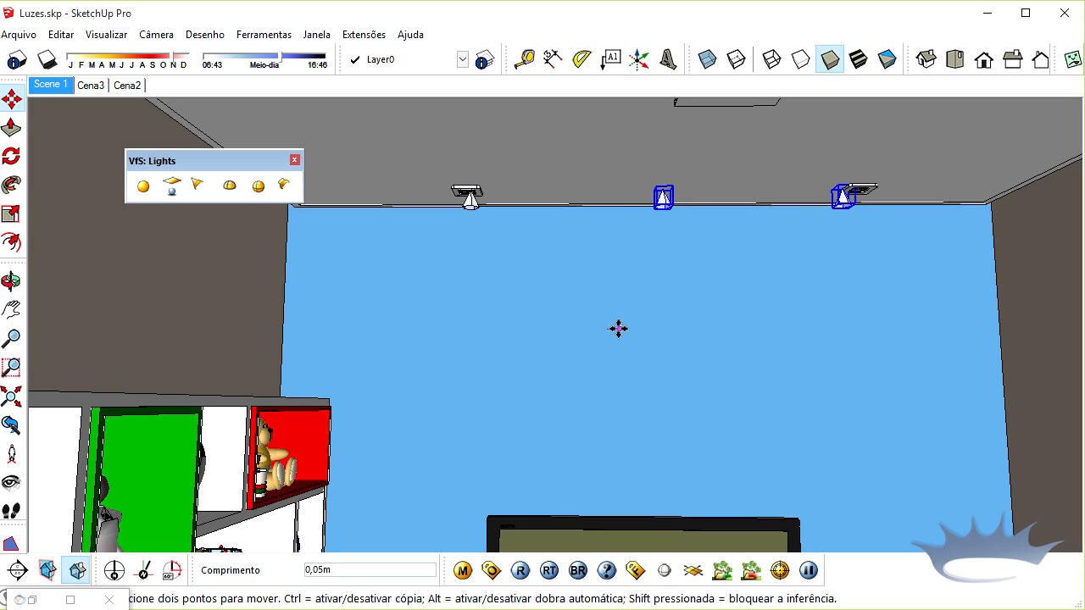
pyautogui.click(630, 327)
pyautogui.press('space')
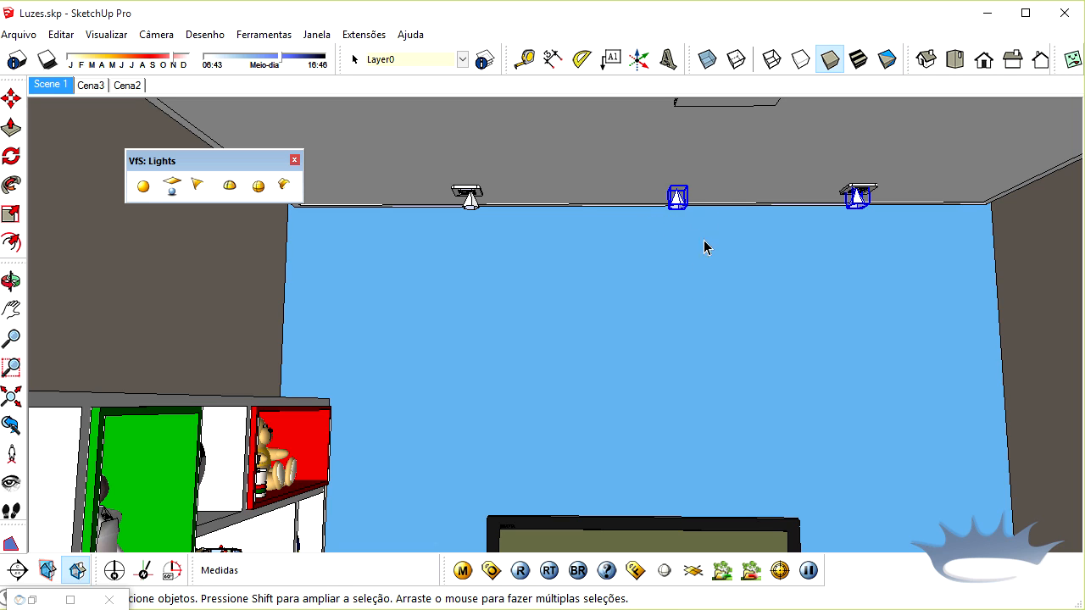
# Step: Nudge the middle IES light slightly along the wall to center it between the two outer lights
pyautogui.click(679, 203)
pyautogui.press('m')
pyautogui.click(700, 274)
pyautogui.click(697, 274)
pyautogui.press('space')
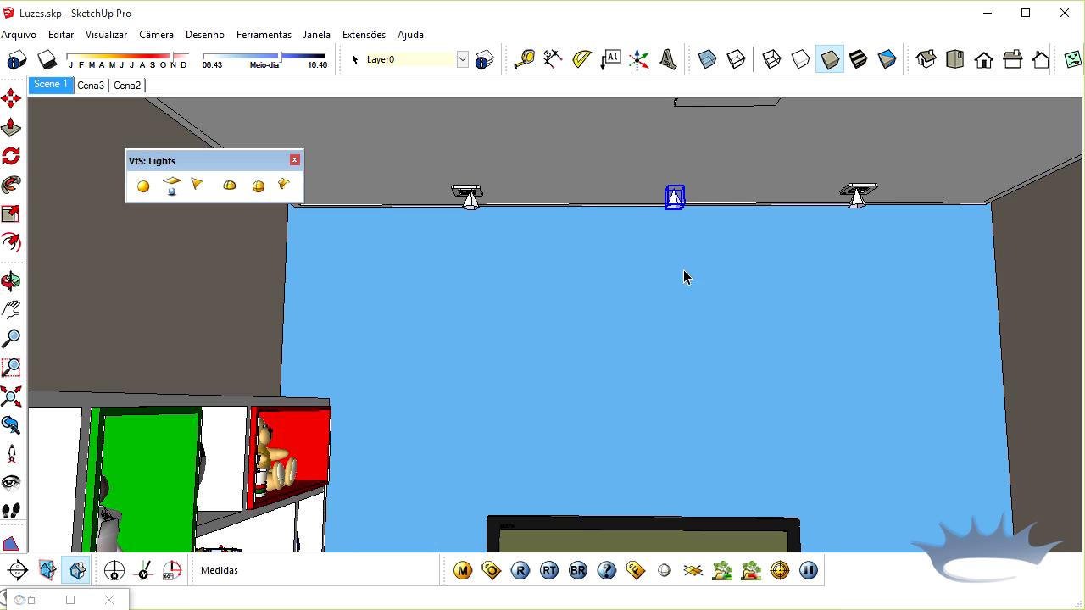
# Step: Check the power in the V-Ray light settings of the first and middle IES lights without changing anything
pyautogui.click(471, 201)
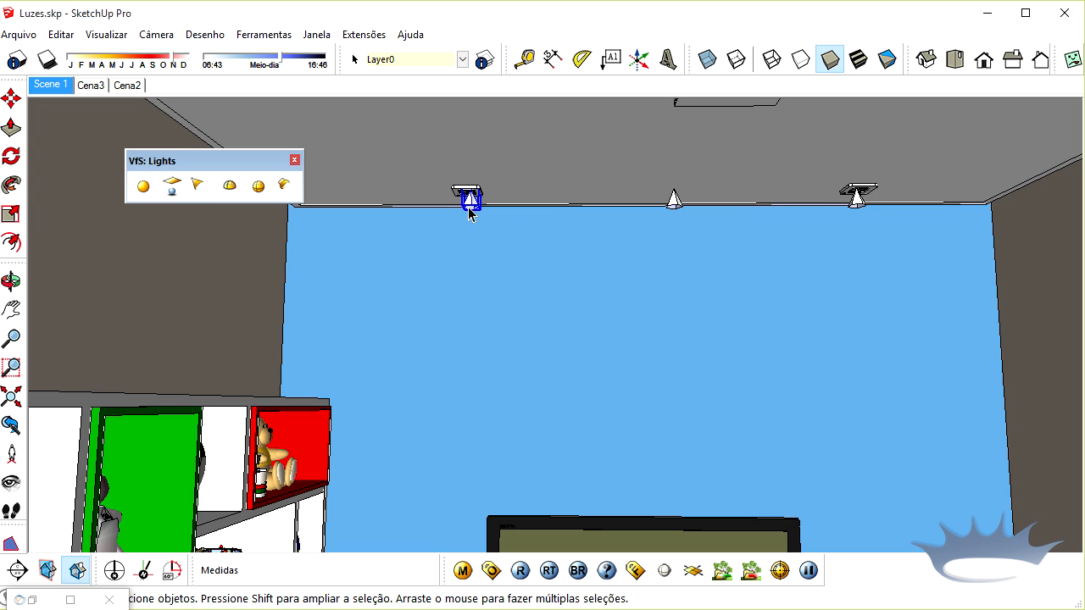
pyautogui.rightClick(470, 202)
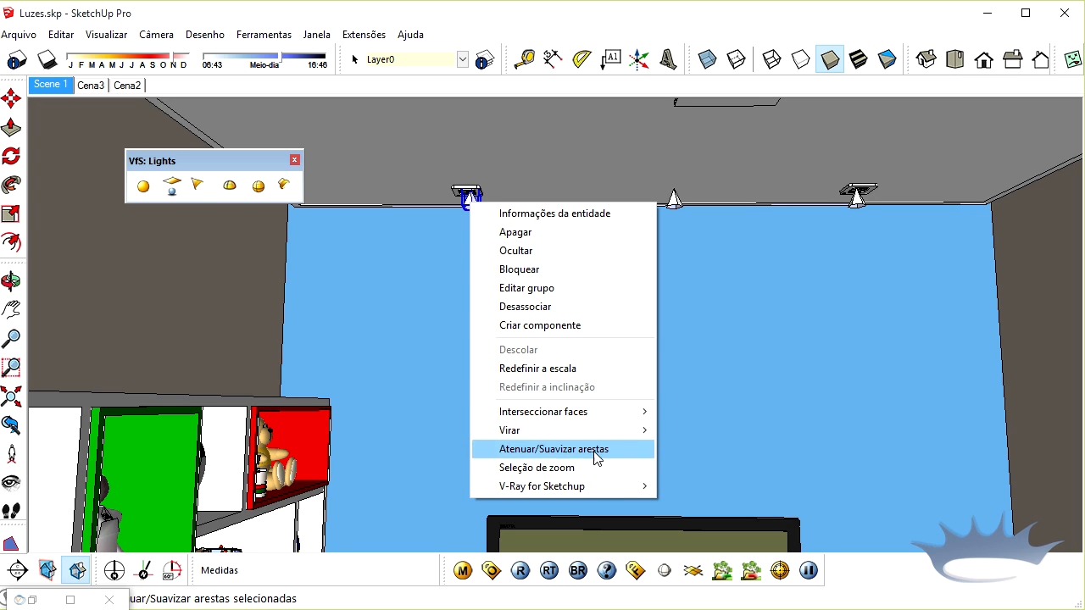
pyautogui.moveTo(621, 487)
pyautogui.click(670, 487)
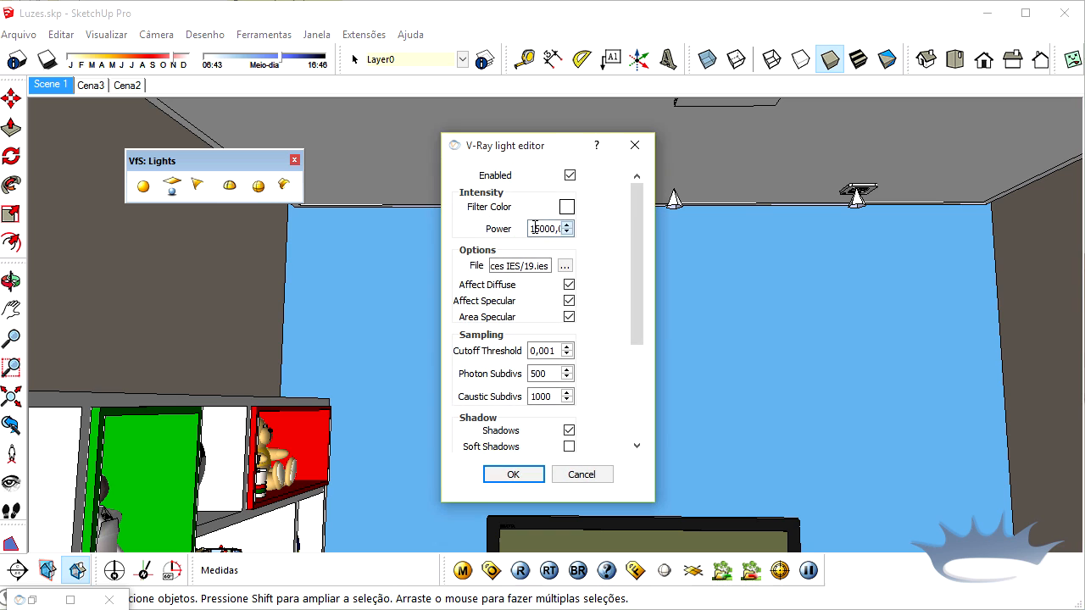
pyautogui.rightClick(676, 200)
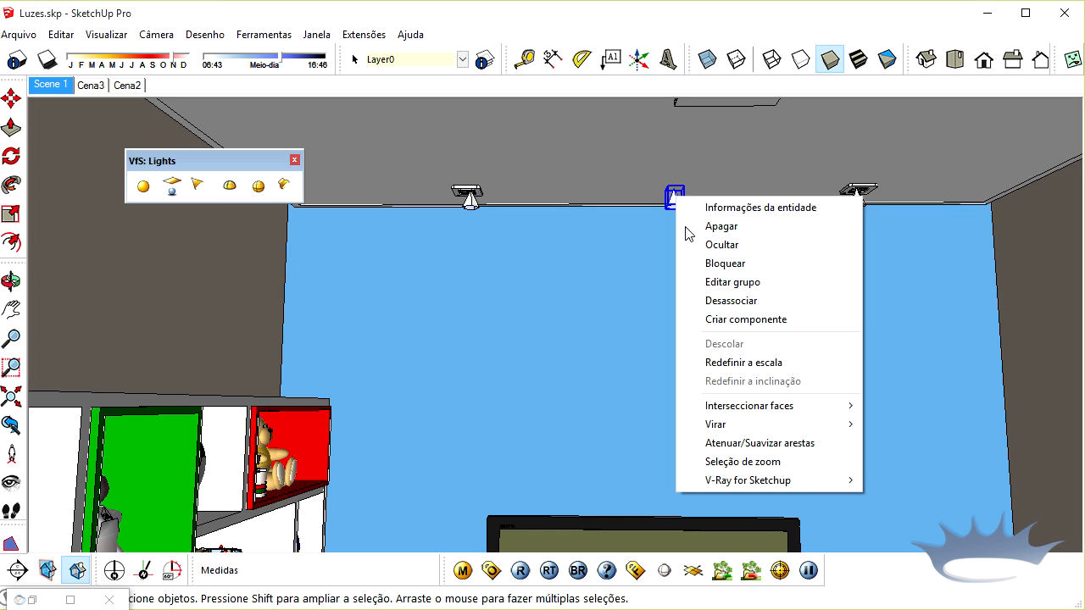
pyautogui.moveTo(833, 484)
pyautogui.click(904, 481)
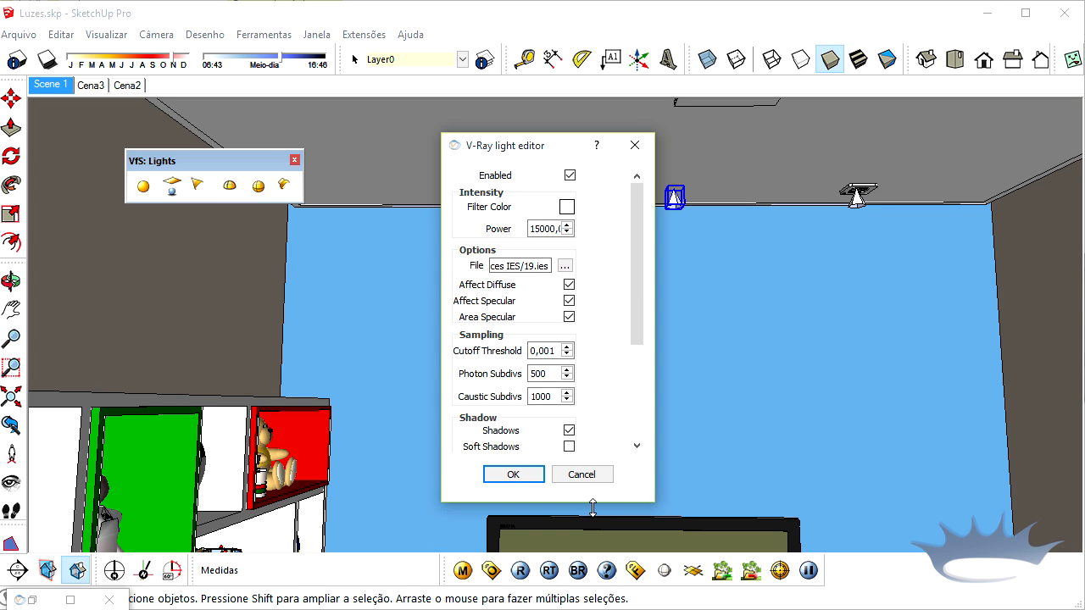
pyautogui.click(593, 479)
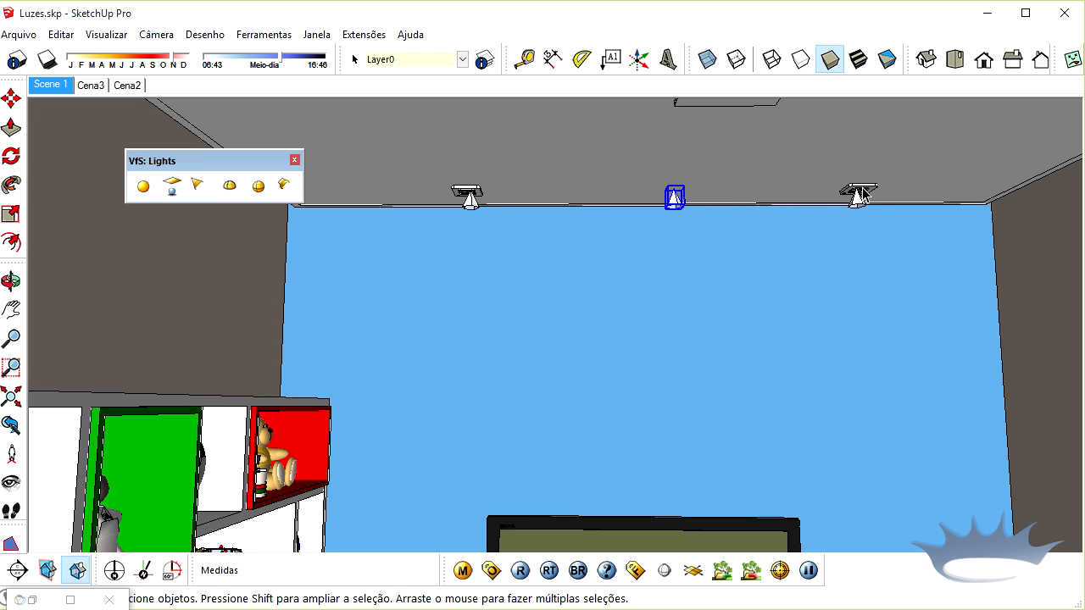
# Step: Delete the middle and far-end IES light copies, and turn the remaining light under the first spot fixture into a component
pyautogui.click(470, 202)
pyautogui.click(857, 197)
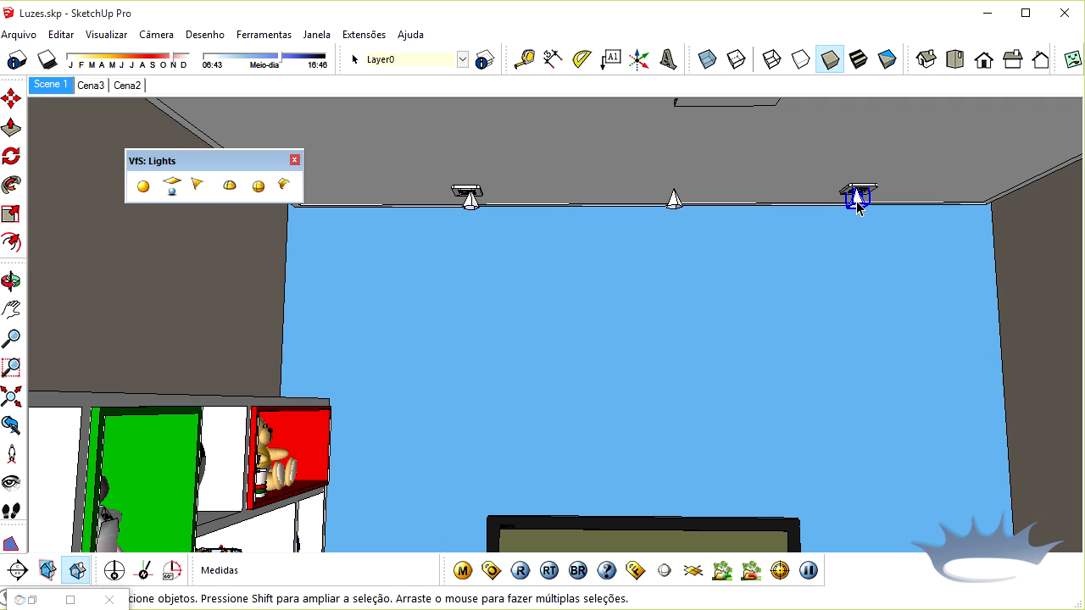
pyautogui.click(677, 200)
pyautogui.rightClick(472, 200)
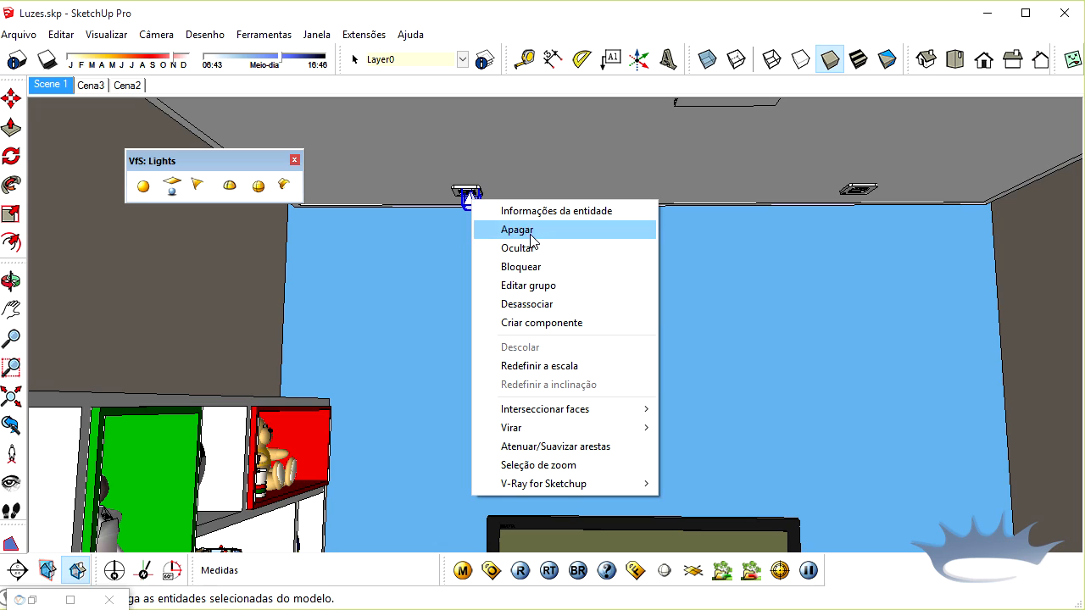
pyautogui.click(545, 327)
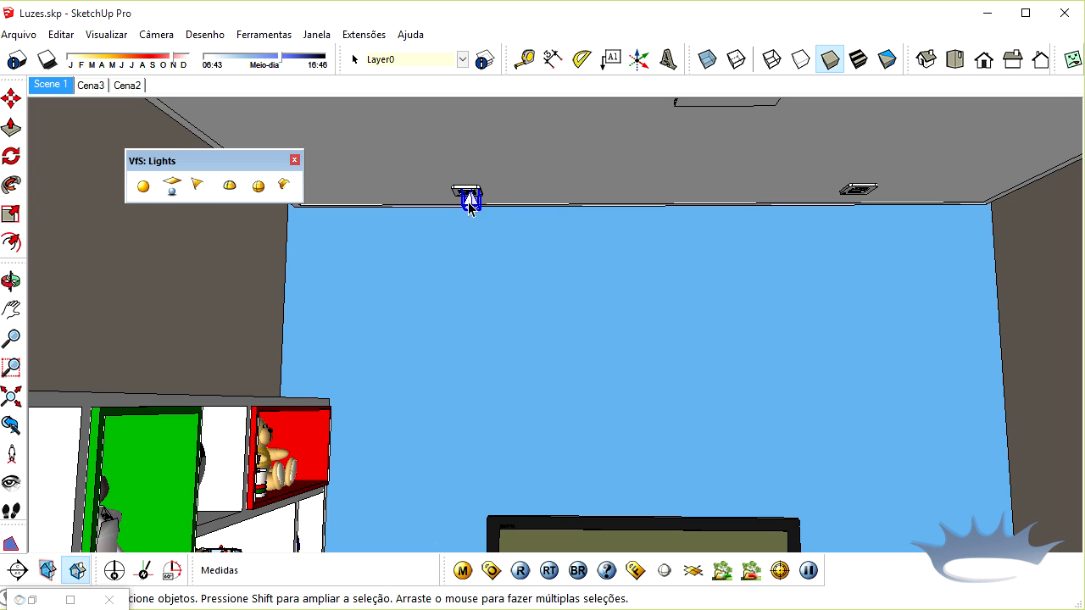
pyautogui.rightClick(471, 201)
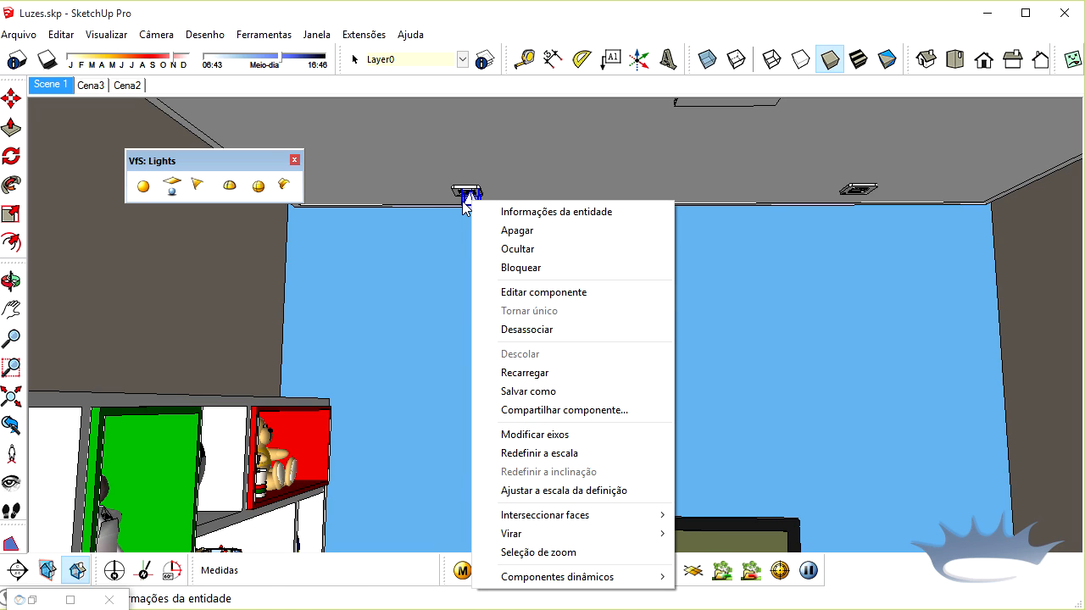
pyautogui.click(463, 201)
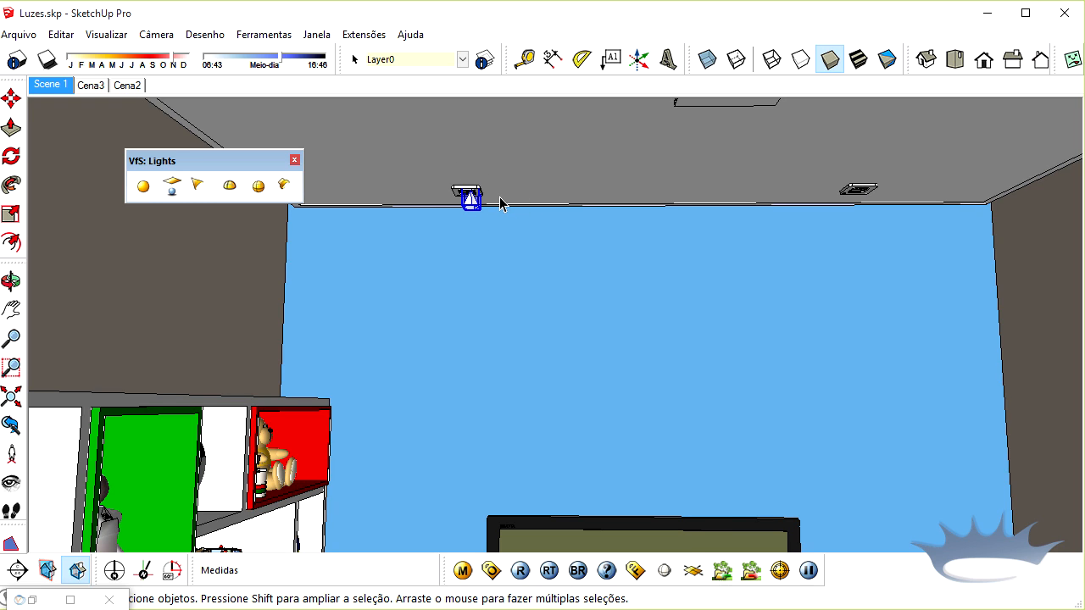
# Step: Copy the IES light component twice along the TV wall using x2, spacing the copies evenly toward the second spot fixture
pyautogui.press('m')
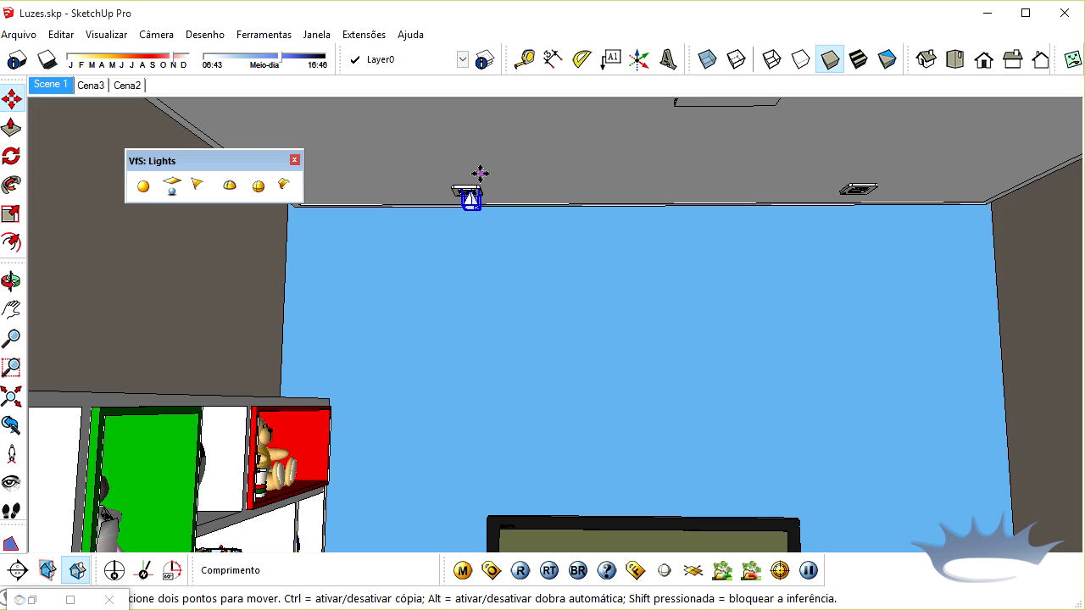
pyautogui.keyDown('ctrl'); pyautogui.click(481, 173); pyautogui.keyUp('ctrl')
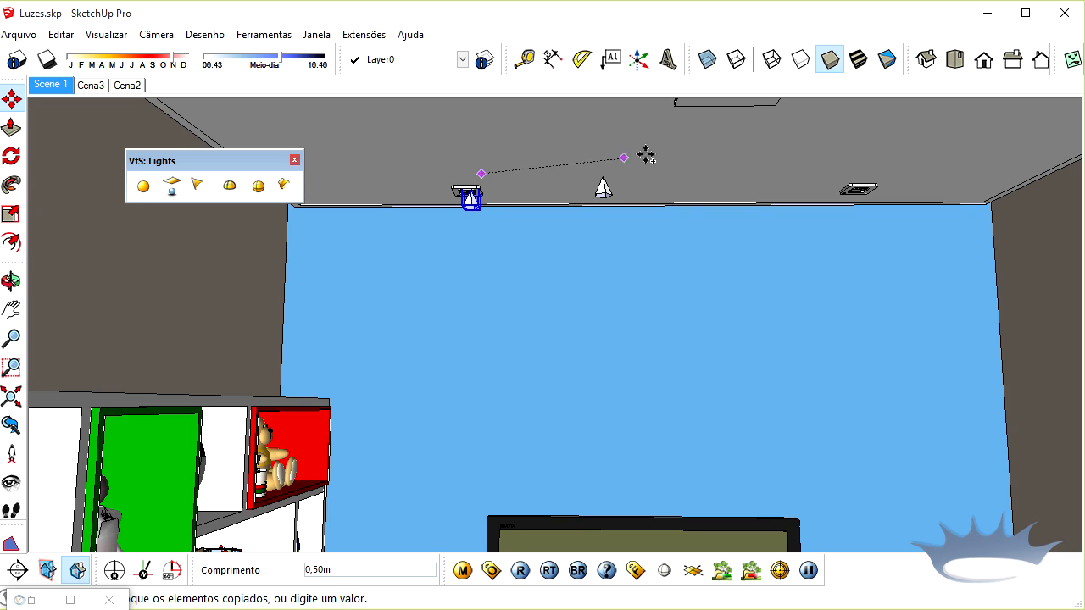
pyautogui.click(692, 173)
pyautogui.write('x2')
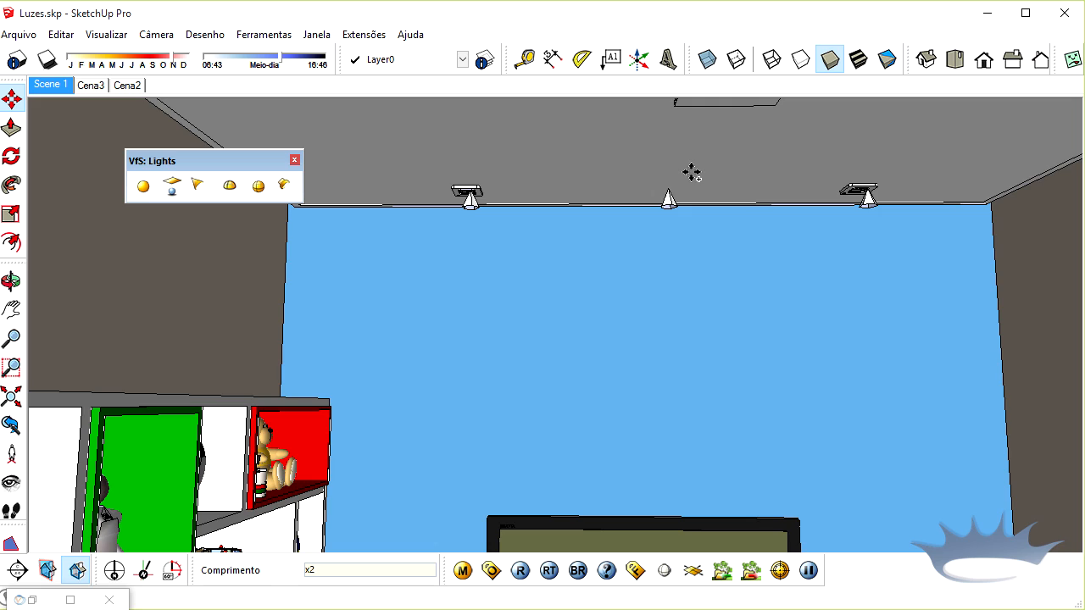
pyautogui.press('space')
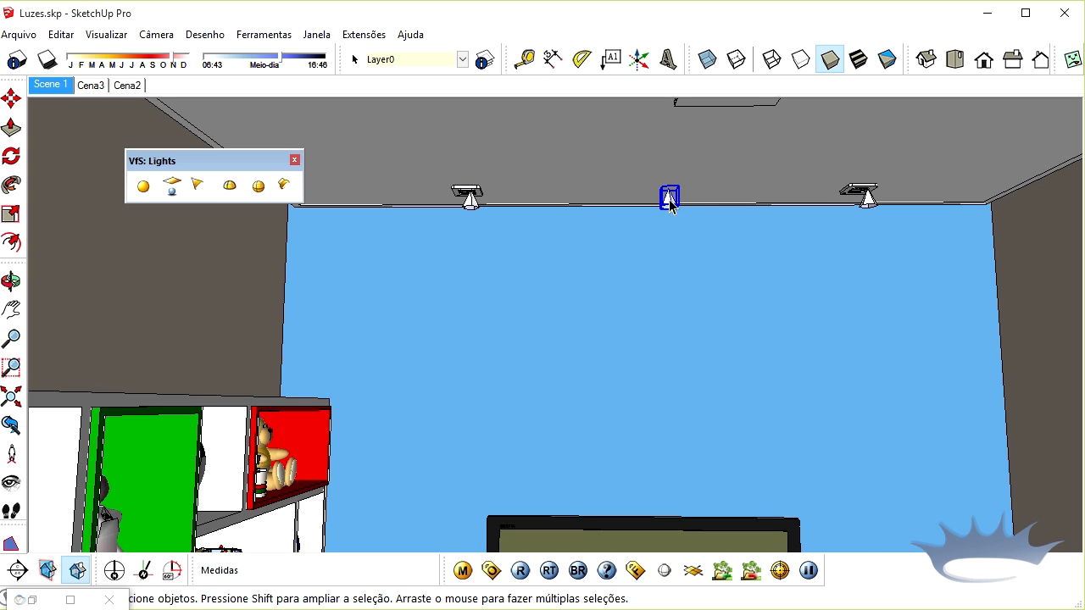
# Step: Open the middle light component, set its V-Ray light power to 20000, and close the component
pyautogui.rightClick(669, 200)
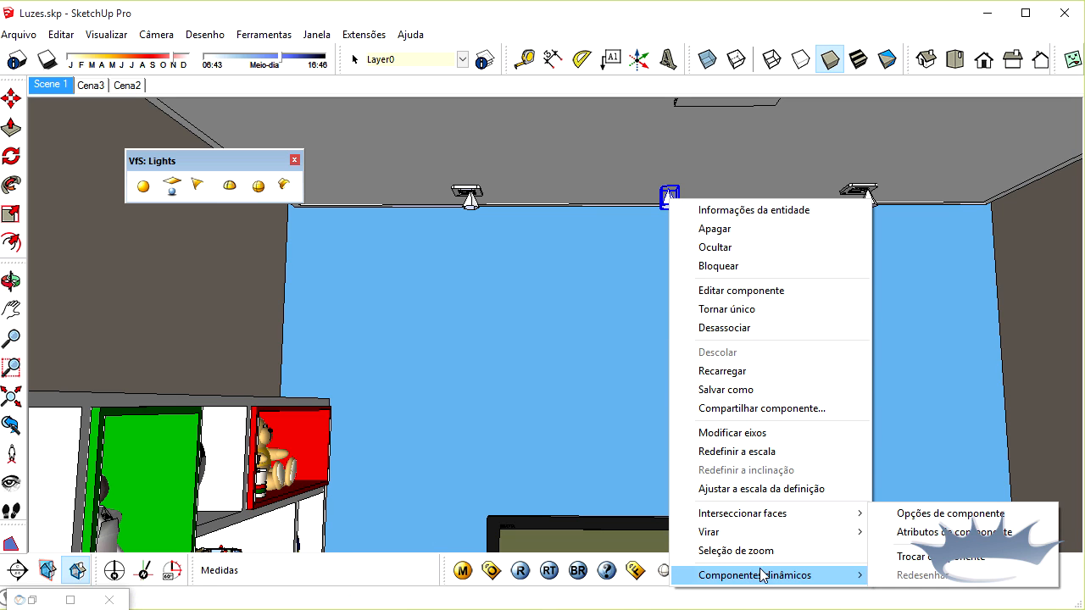
pyautogui.click(669, 196)
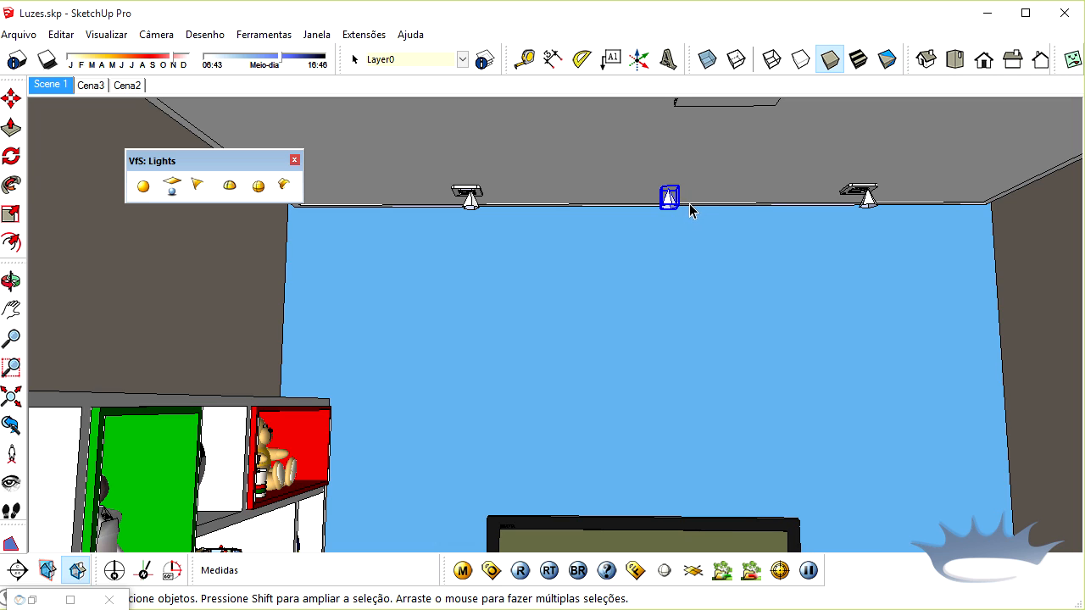
pyautogui.doubleClick(669, 199)
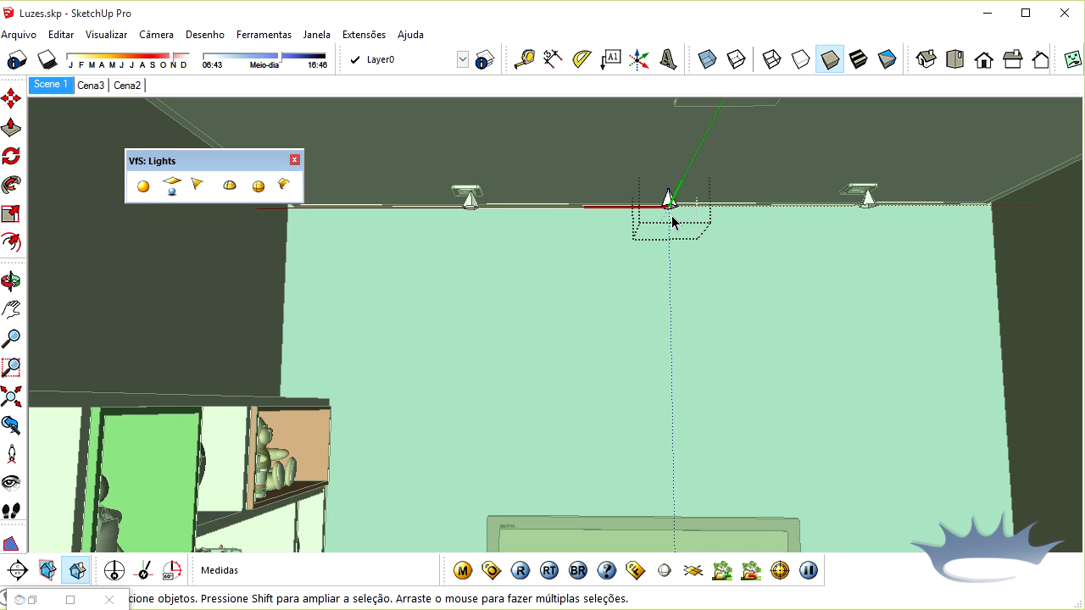
pyautogui.moveTo(693, 214); pyautogui.dragTo(628, 174)
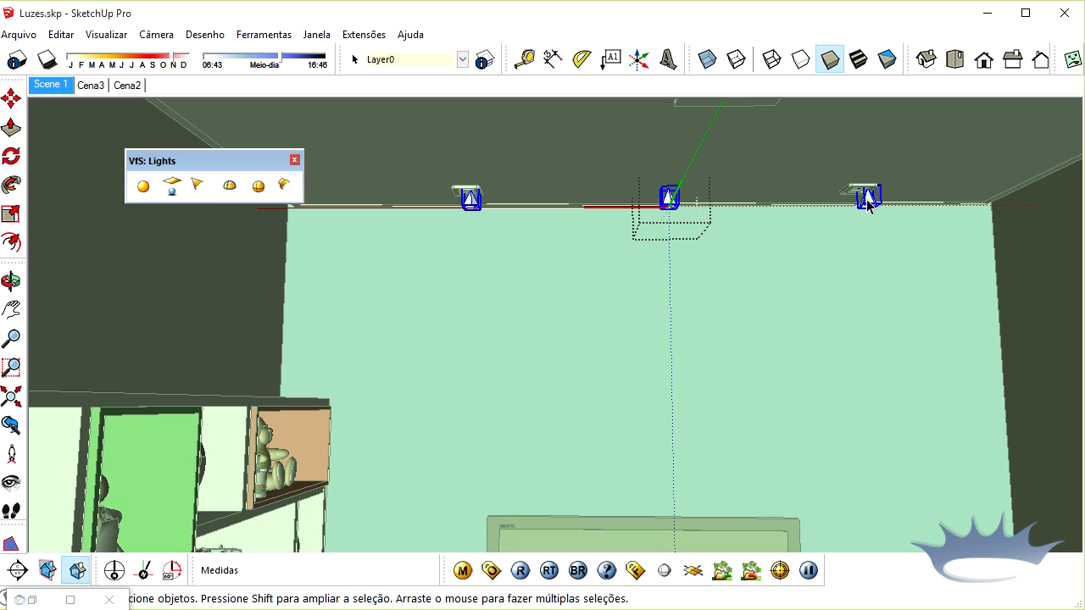
pyautogui.rightClick(670, 199)
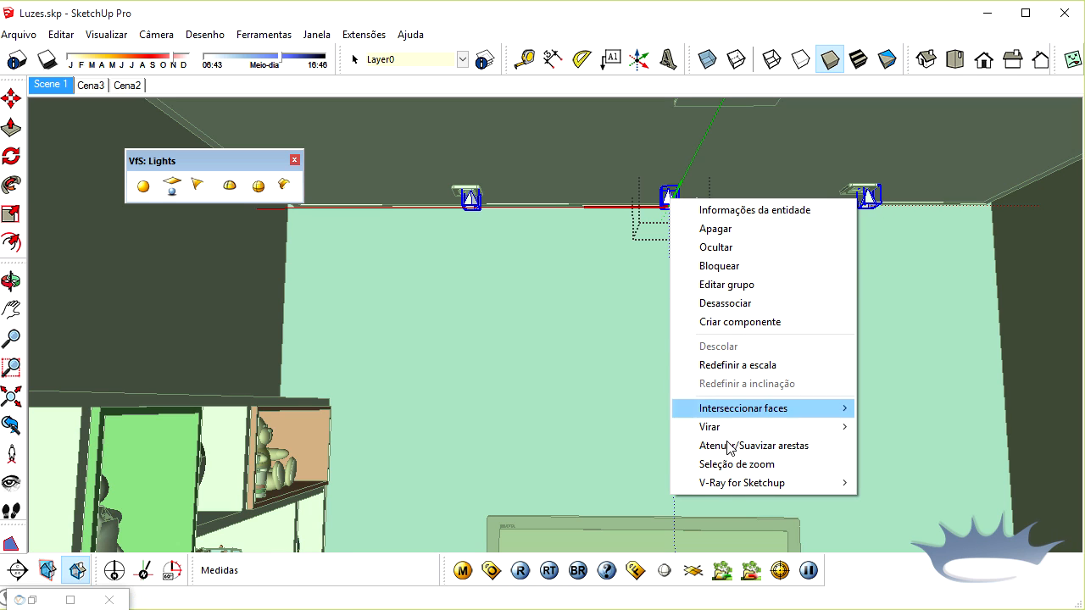
pyautogui.moveTo(716, 485)
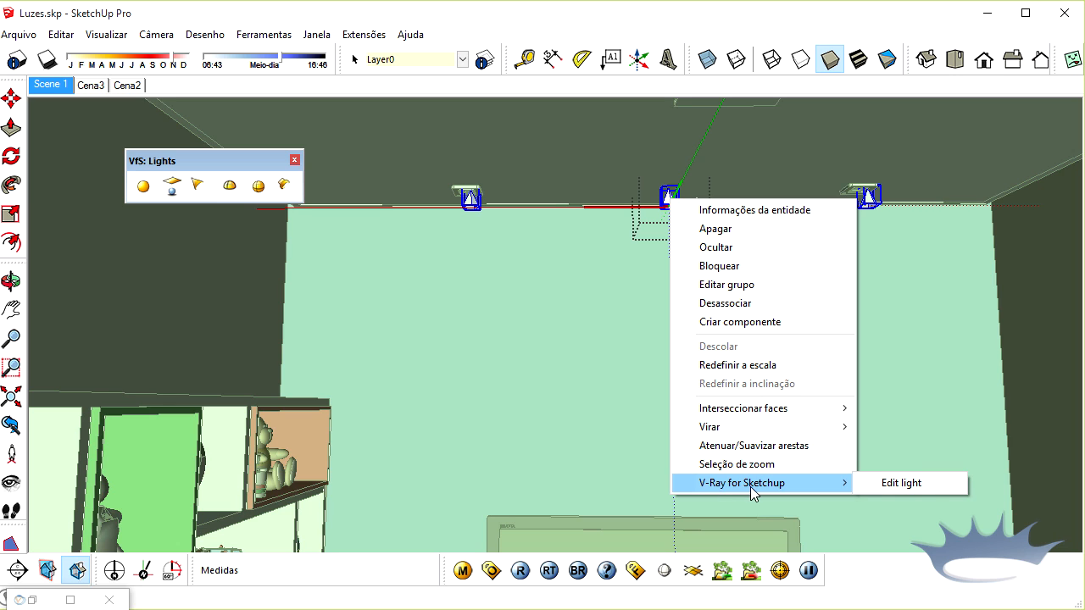
pyautogui.click(882, 484)
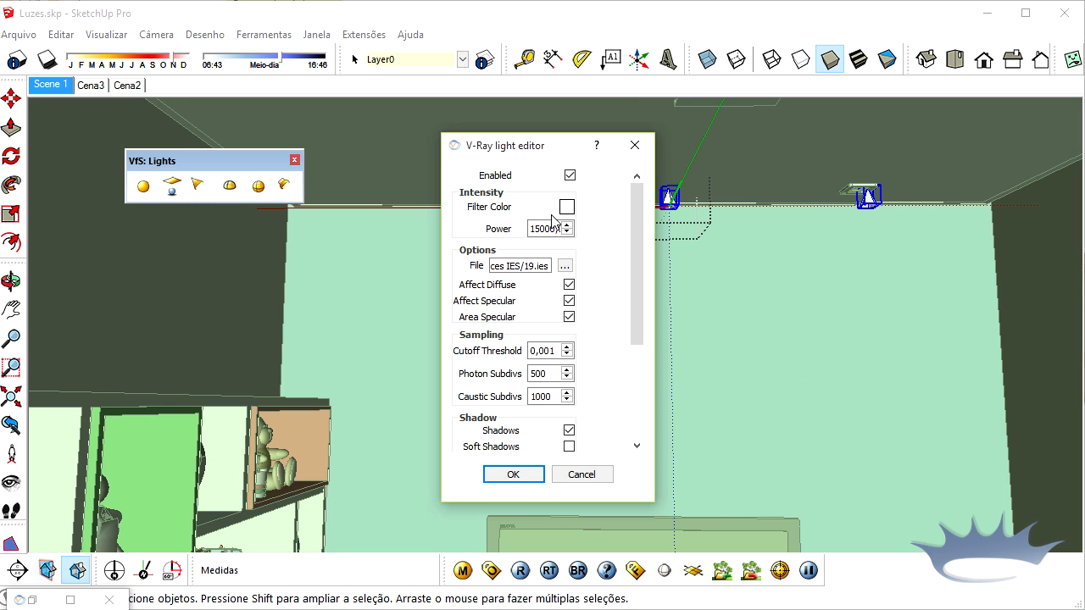
pyautogui.moveTo(540, 230); pyautogui.dragTo(522, 238)
pyautogui.click(513, 475)
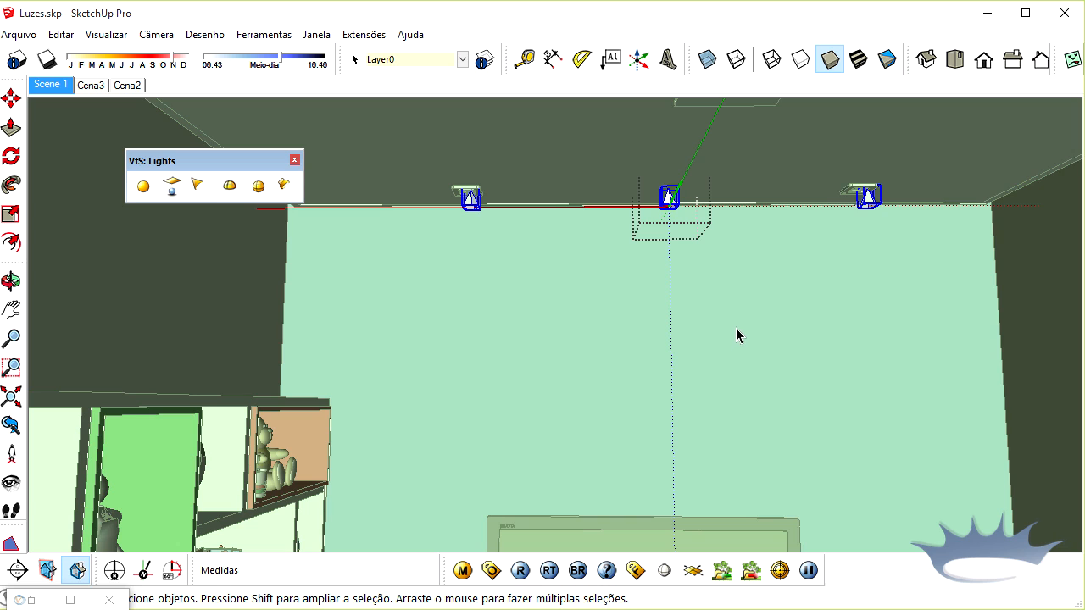
pyautogui.rightClick(769, 312)
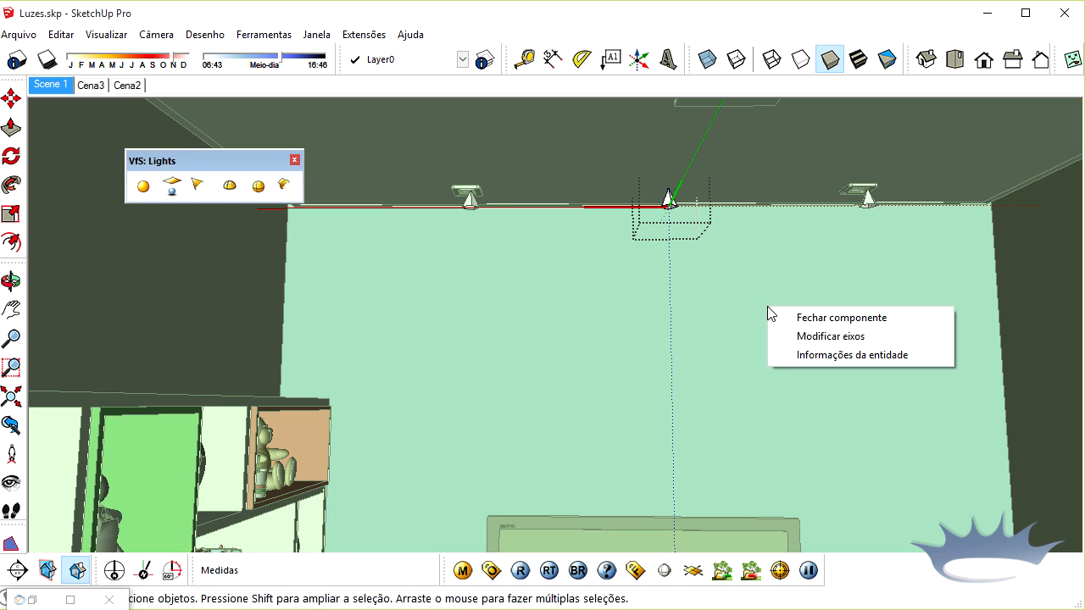
pyautogui.click(824, 321)
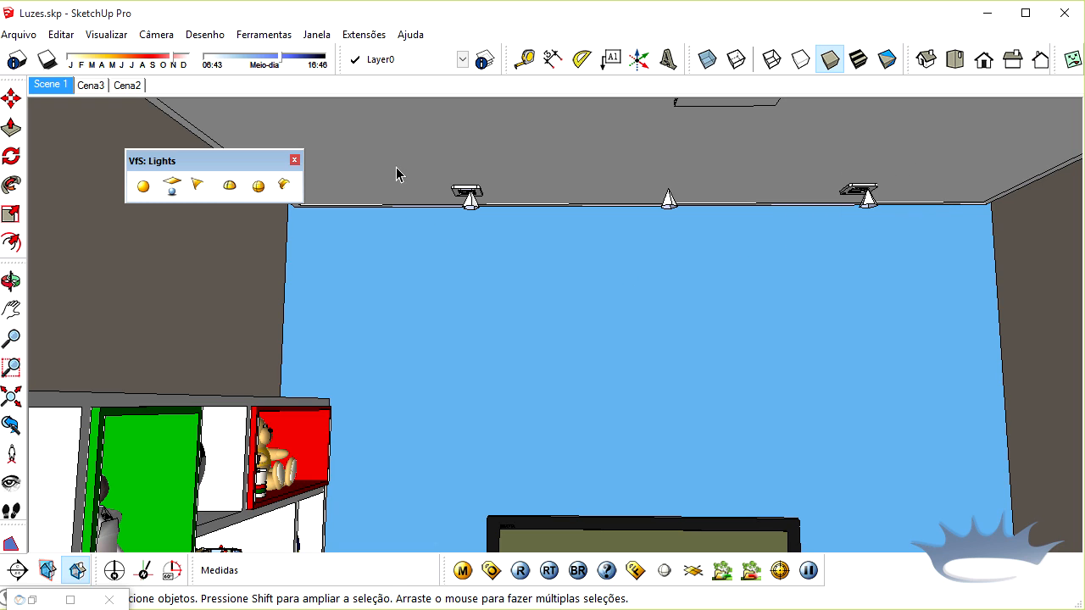
# Step: Check the V-Ray light power inside the component under the first spot fixture, and close the component
pyautogui.doubleClick(473, 200)
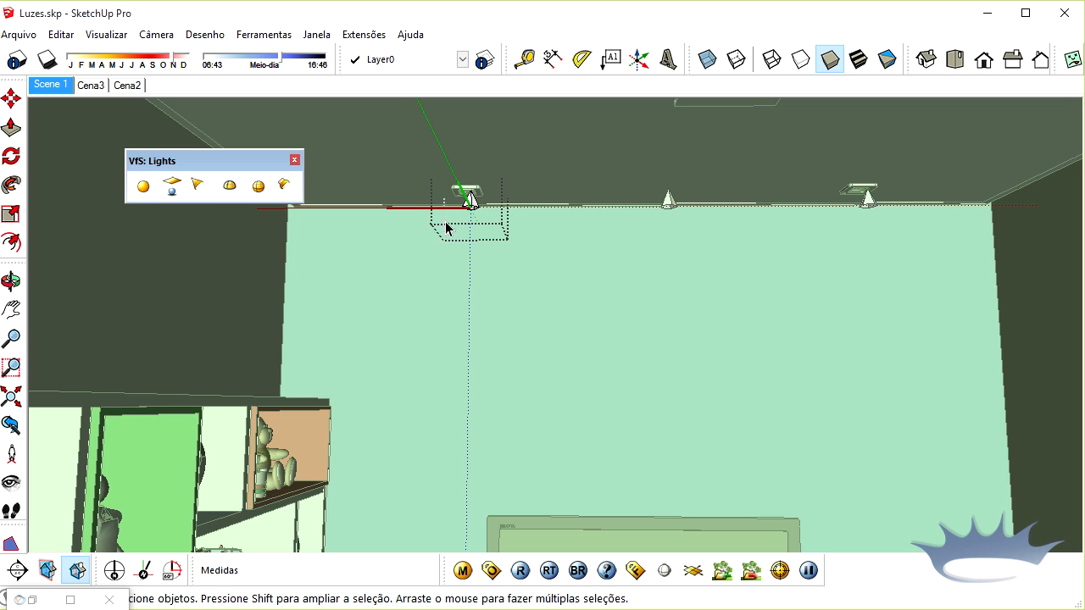
pyautogui.rightClick(472, 203)
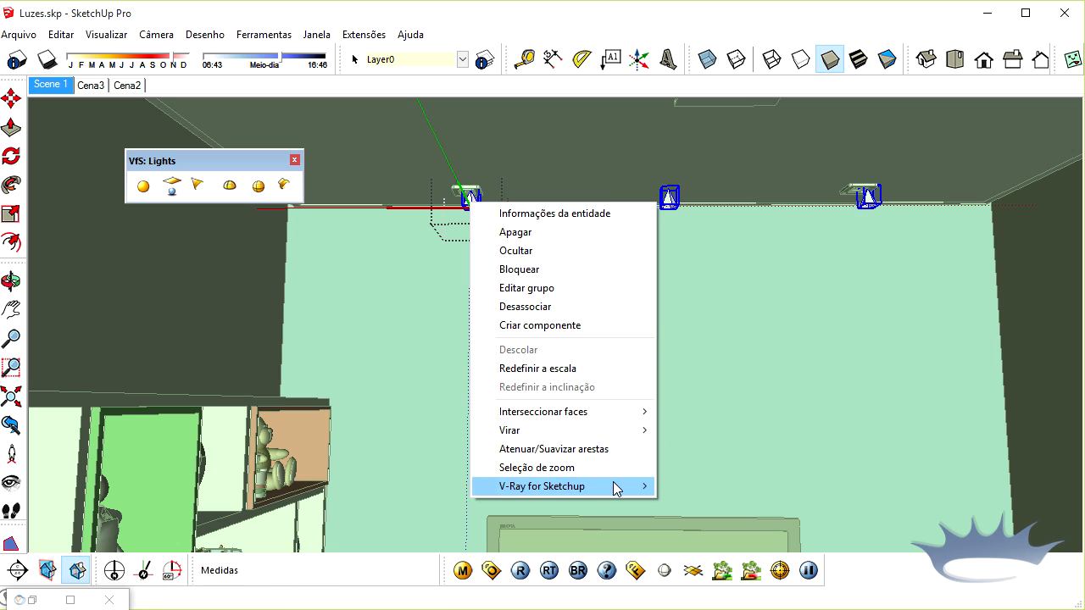
pyautogui.moveTo(615, 487)
pyautogui.click(676, 490)
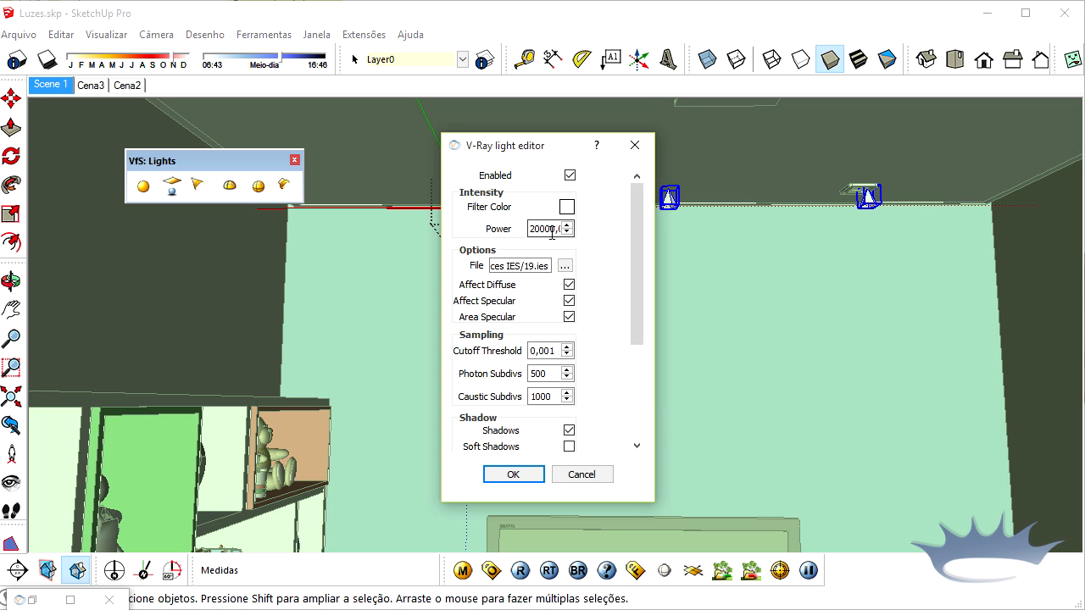
pyautogui.click(526, 477)
pyautogui.rightClick(548, 397)
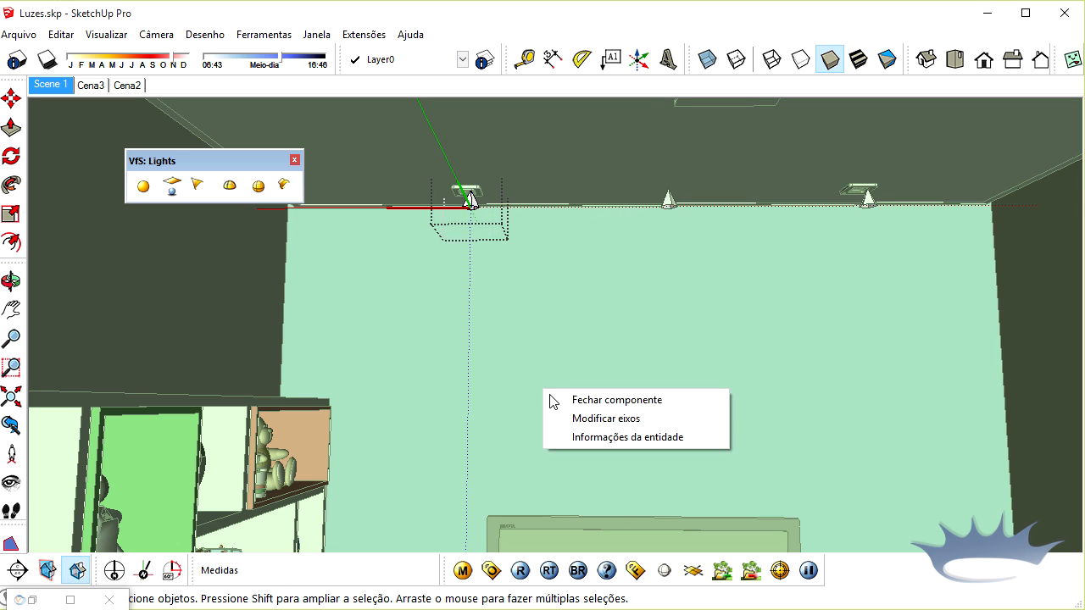
pyautogui.click(602, 400)
# Step: Check the V-Ray light power inside the component under the second spot fixture, and close the component
pyautogui.doubleClick(867, 206)
pyautogui.rightClick(868, 203)
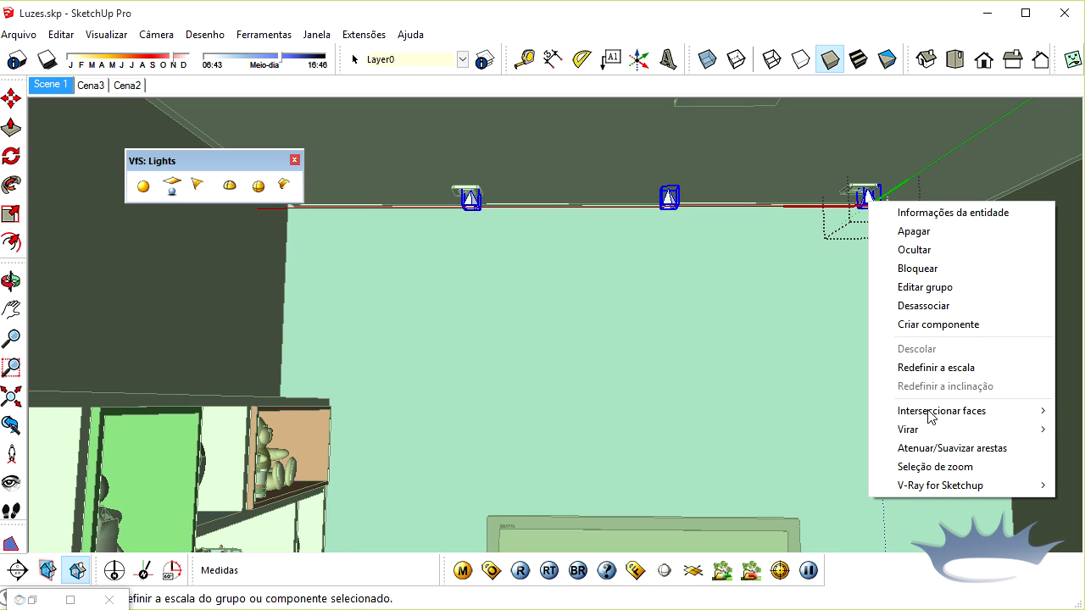
pyautogui.click(810, 486)
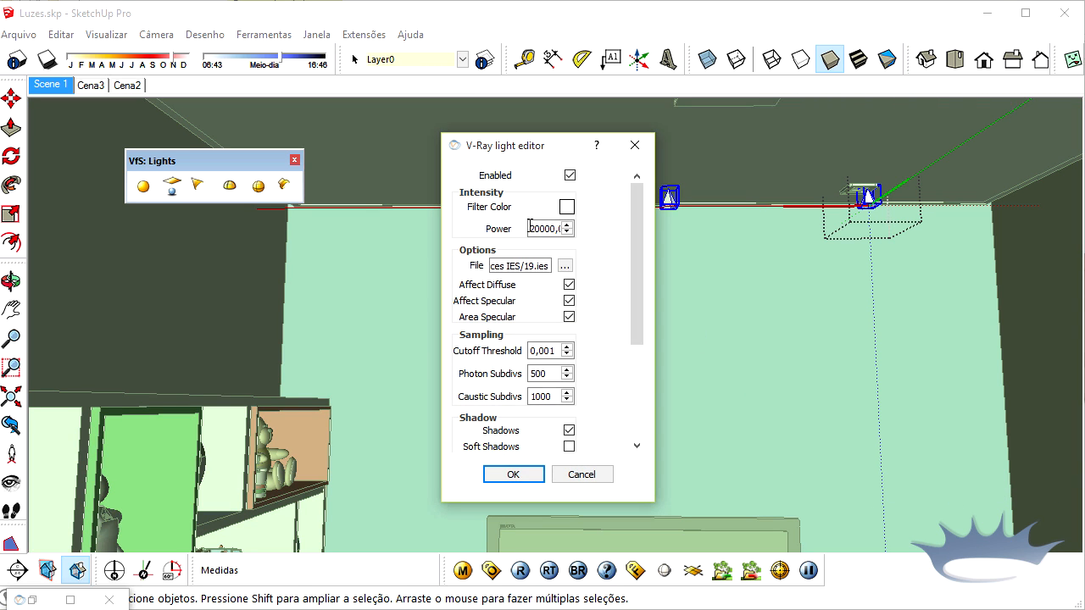
pyautogui.click(519, 475)
pyautogui.rightClick(609, 403)
pyautogui.click(631, 416)
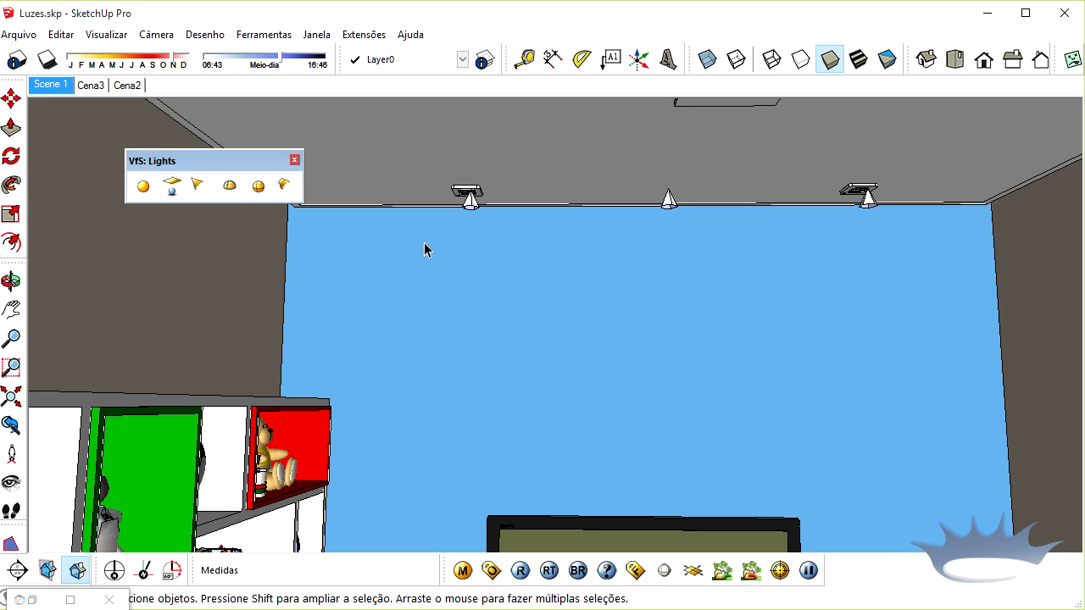
# Step: Restore the Scene 1 view, render it with V-Ray to review the three wall spotlights, and minimize the frame buffer
pyautogui.click(58, 82)
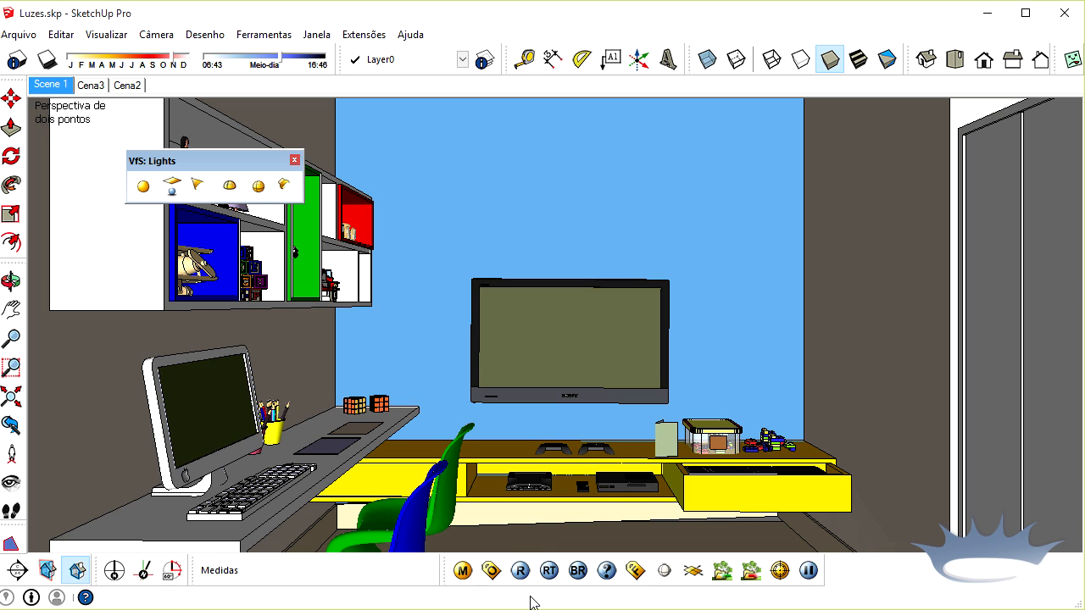
pyautogui.click(520, 572)
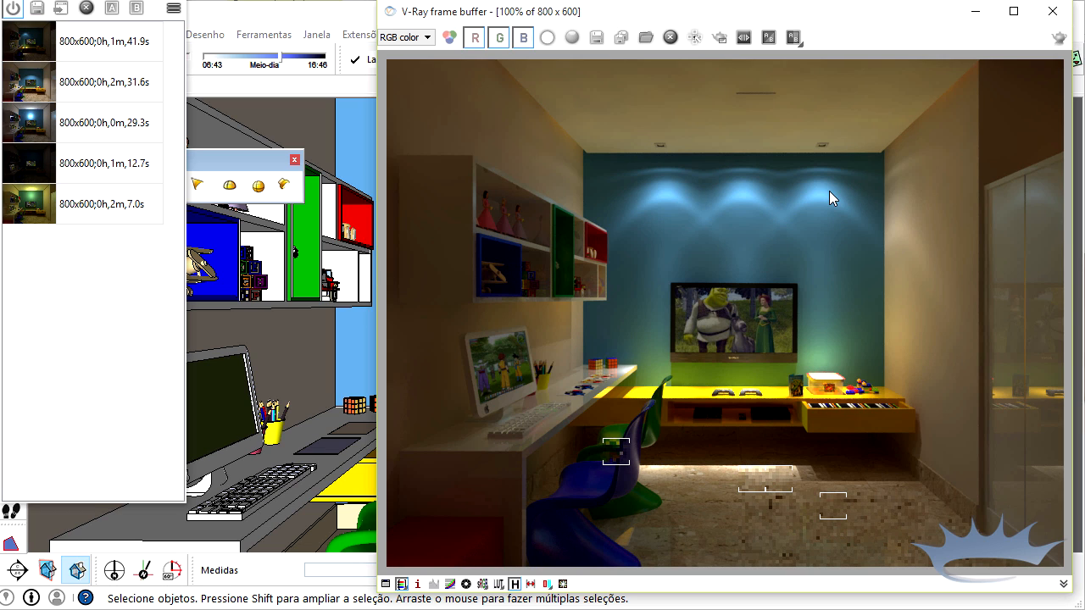
pyautogui.click(975, 11)
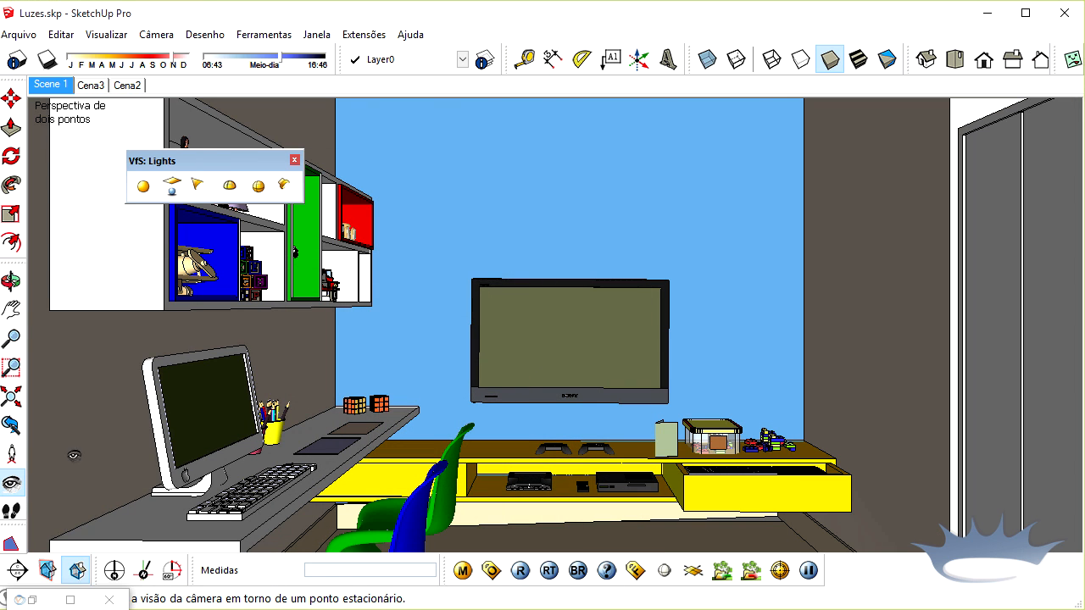
# Step: Check the sampling and shadow settings of the V-Ray light inside the component under the first ceiling spot, accept them, and close the component
pyautogui.click(11, 482)
pyautogui.moveTo(427, 321); pyautogui.dragTo(434, 272)
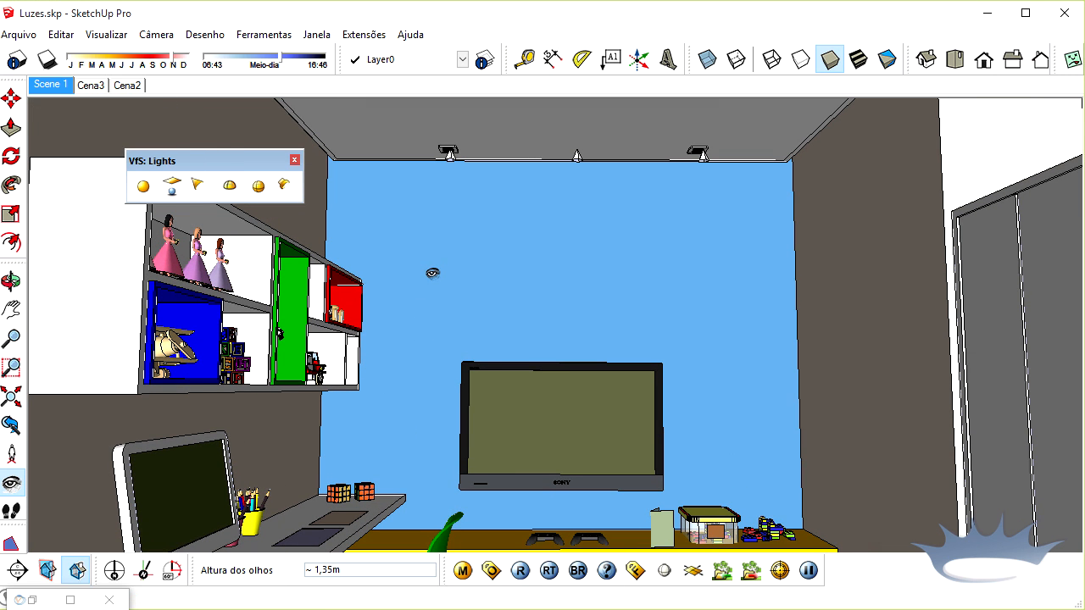
pyautogui.press('space')
pyautogui.doubleClick(448, 158)
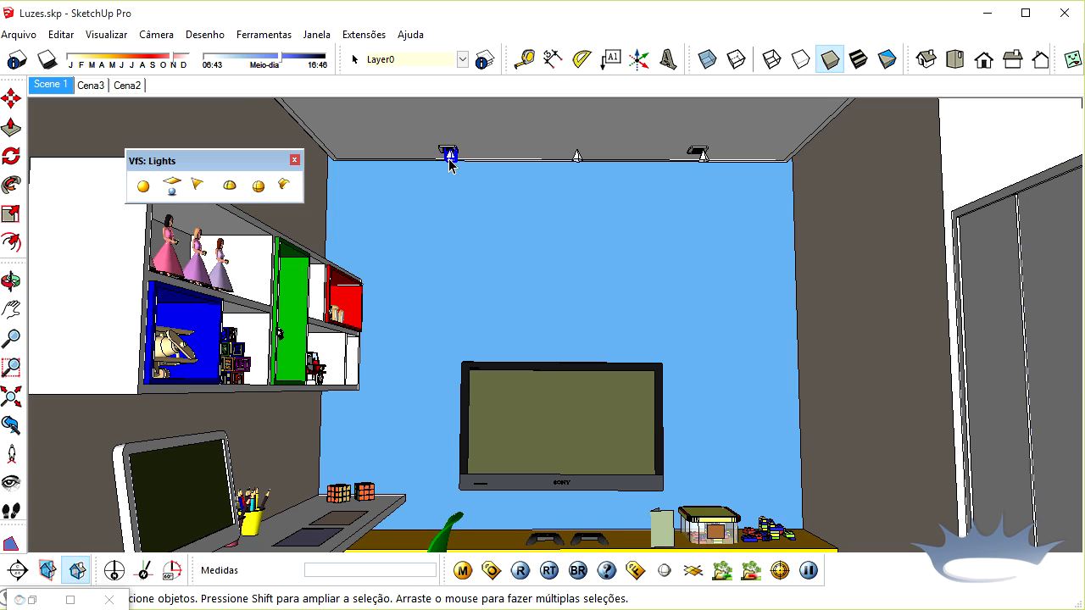
pyautogui.rightClick(450, 161)
pyautogui.moveTo(612, 441)
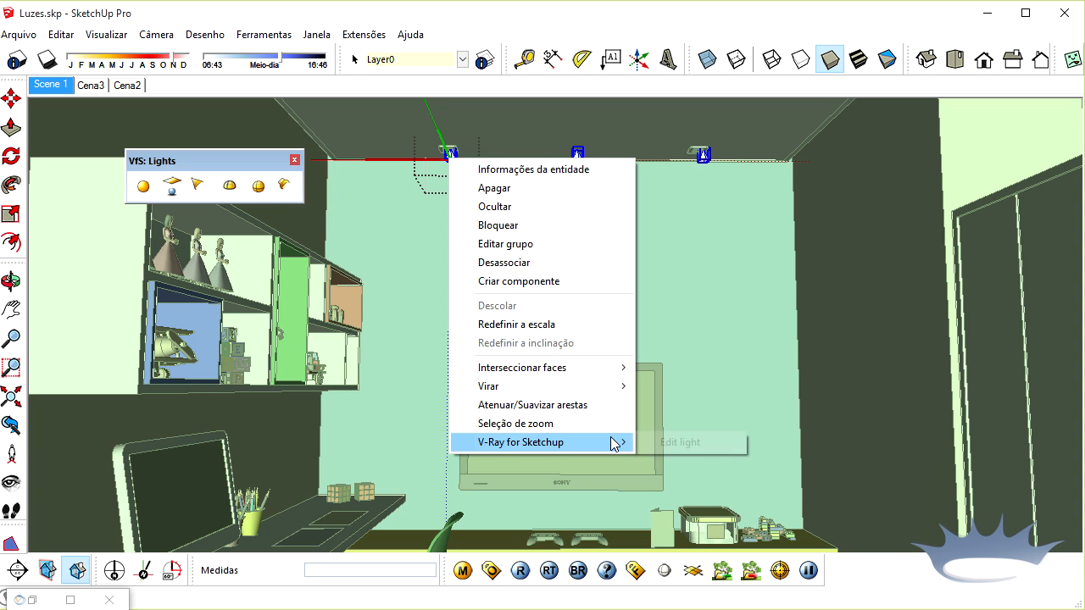
pyautogui.click(657, 442)
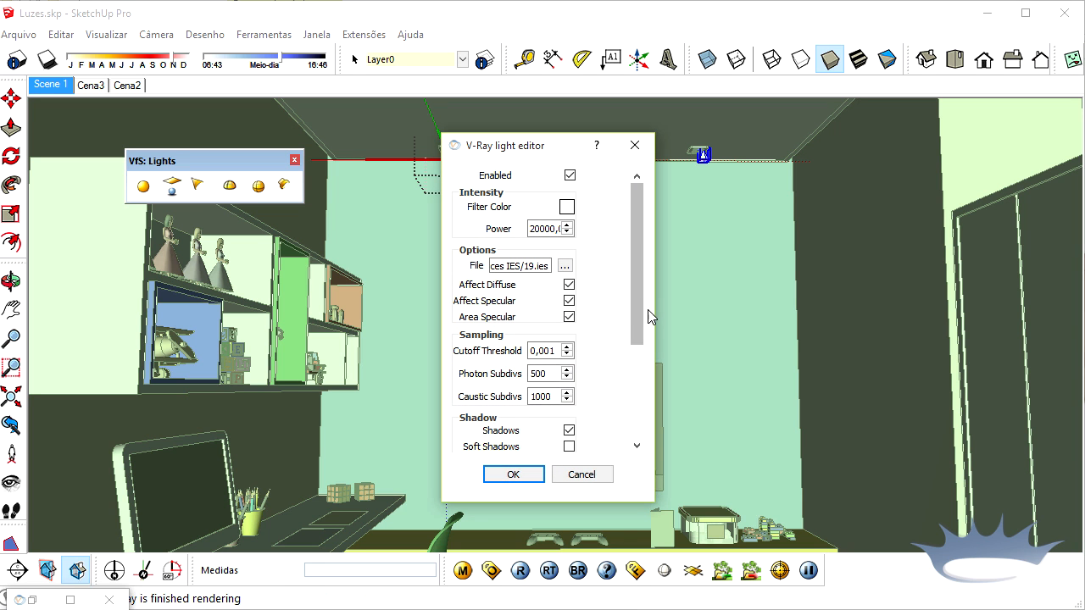
pyautogui.moveTo(646, 319); pyautogui.dragTo(634, 376)
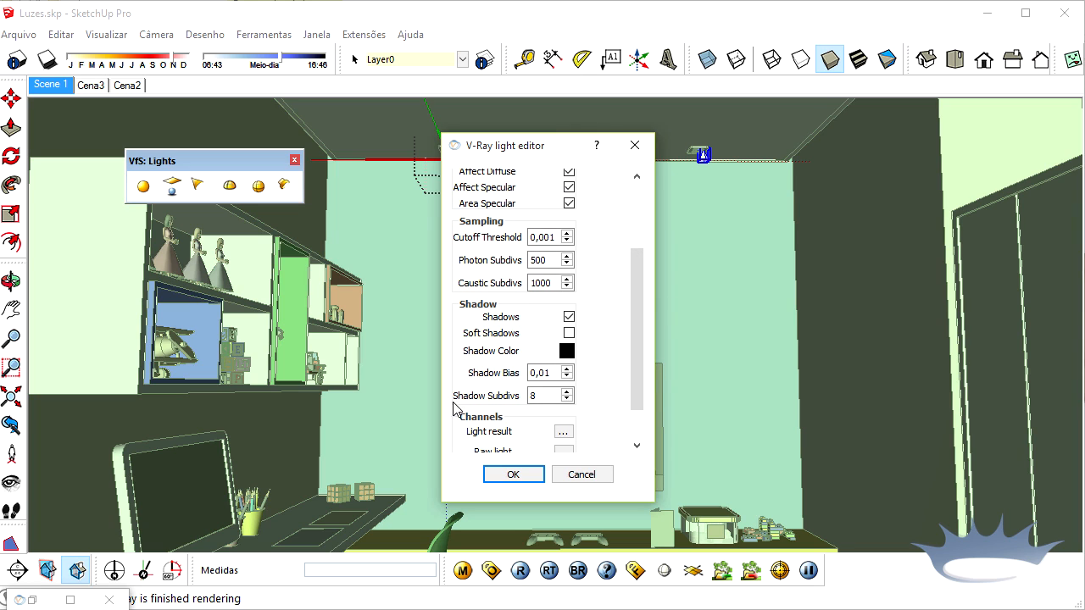
pyautogui.doubleClick(532, 396)
pyautogui.moveTo(540, 237); pyautogui.dragTo(582, 240)
pyautogui.click(514, 474)
pyautogui.rightClick(557, 293)
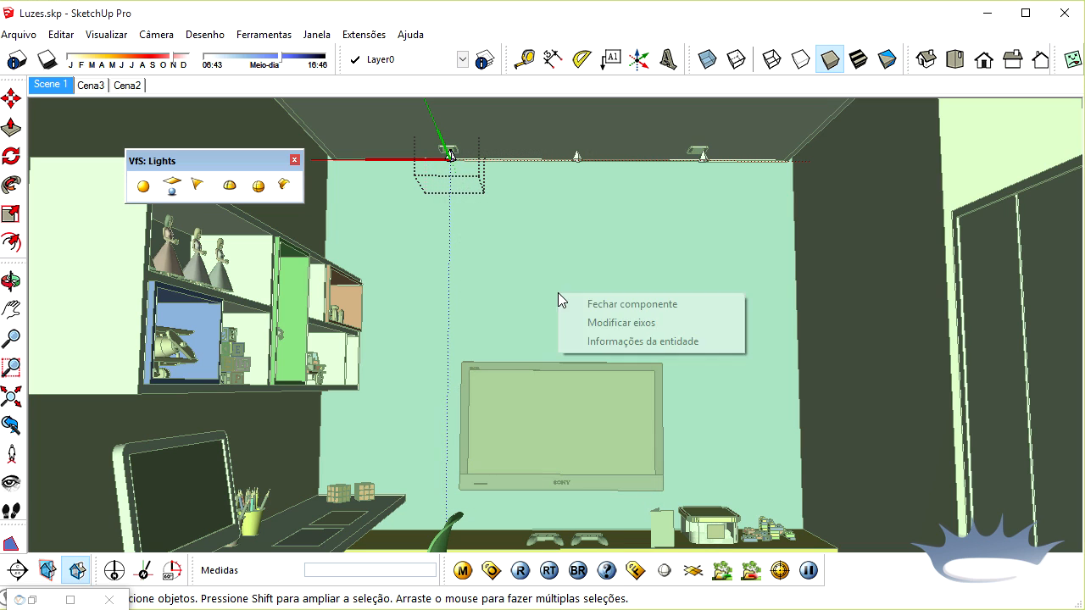
pyautogui.click(573, 304)
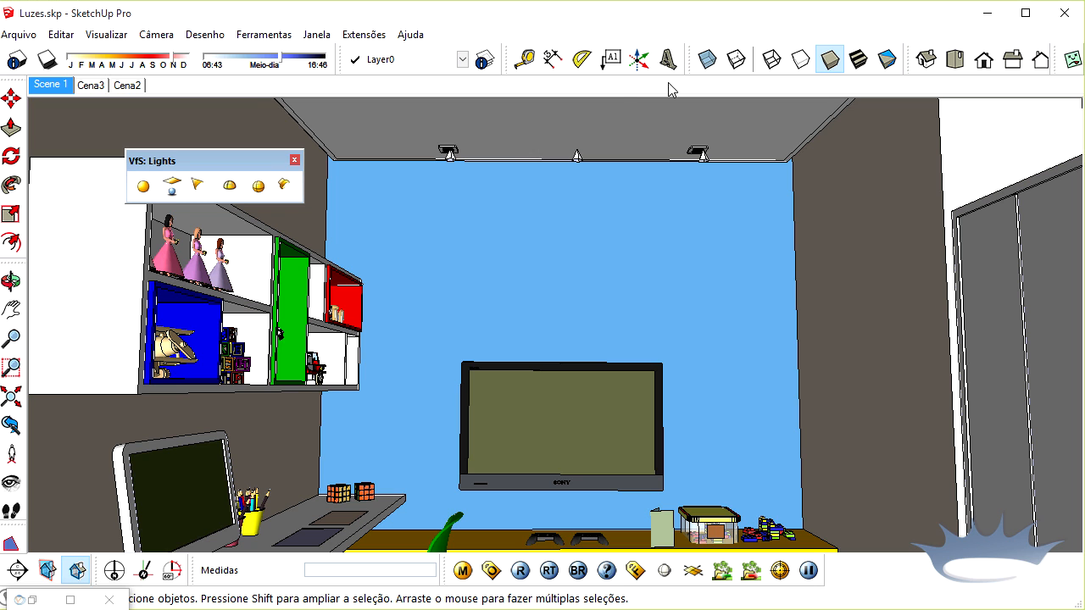
# Step: Restore the Scene 1 view, save the last render to the frame buffer history, and start a new V-Ray render, minimizing the frame buffer
pyautogui.click(51, 84)
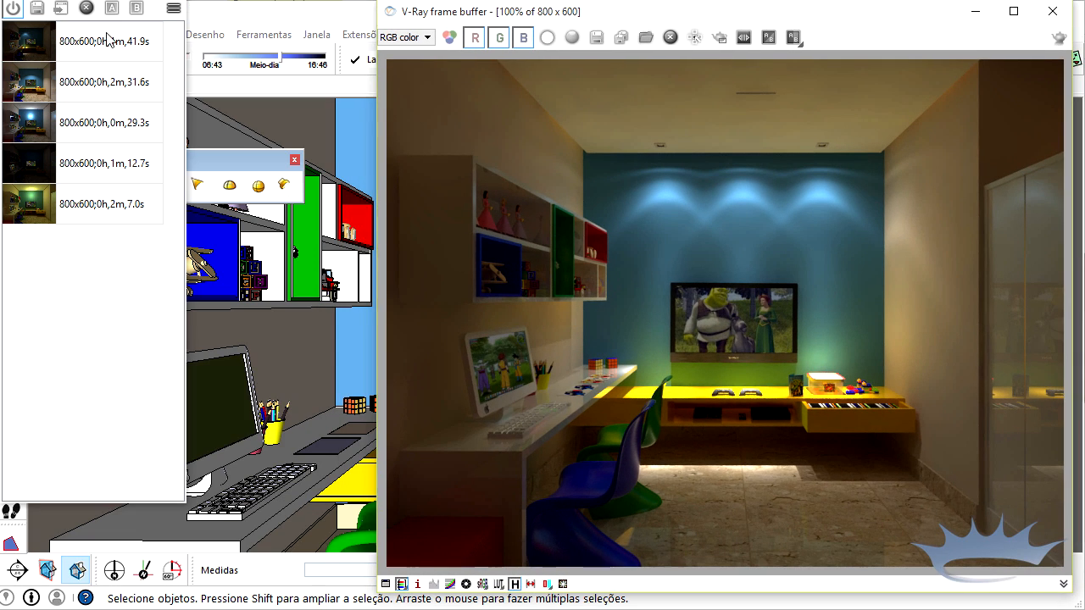
pyautogui.click(829, 296)
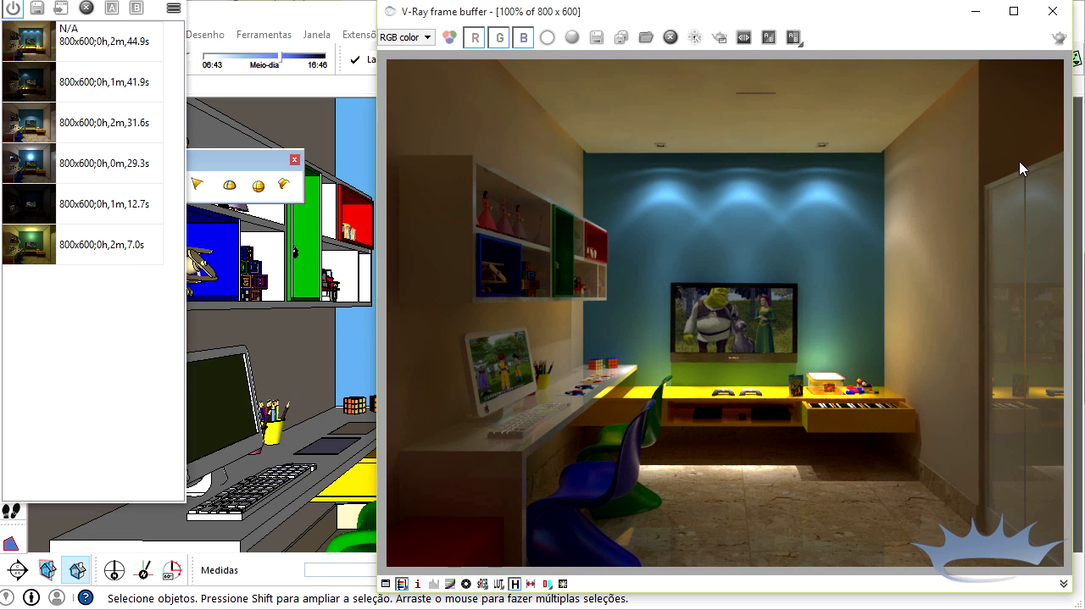
pyautogui.click(1059, 38)
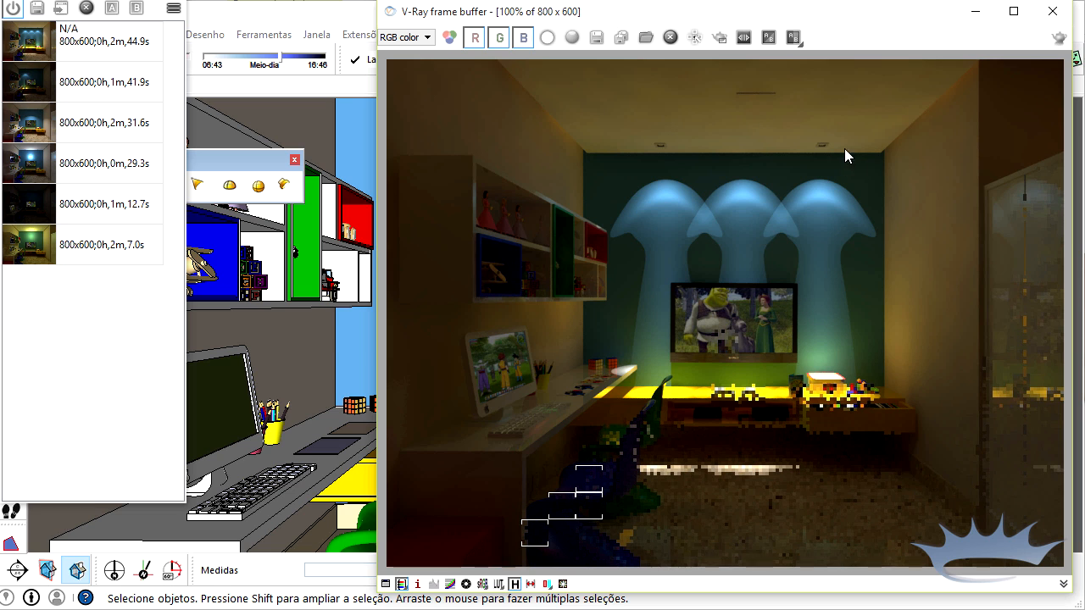
pyautogui.click(976, 11)
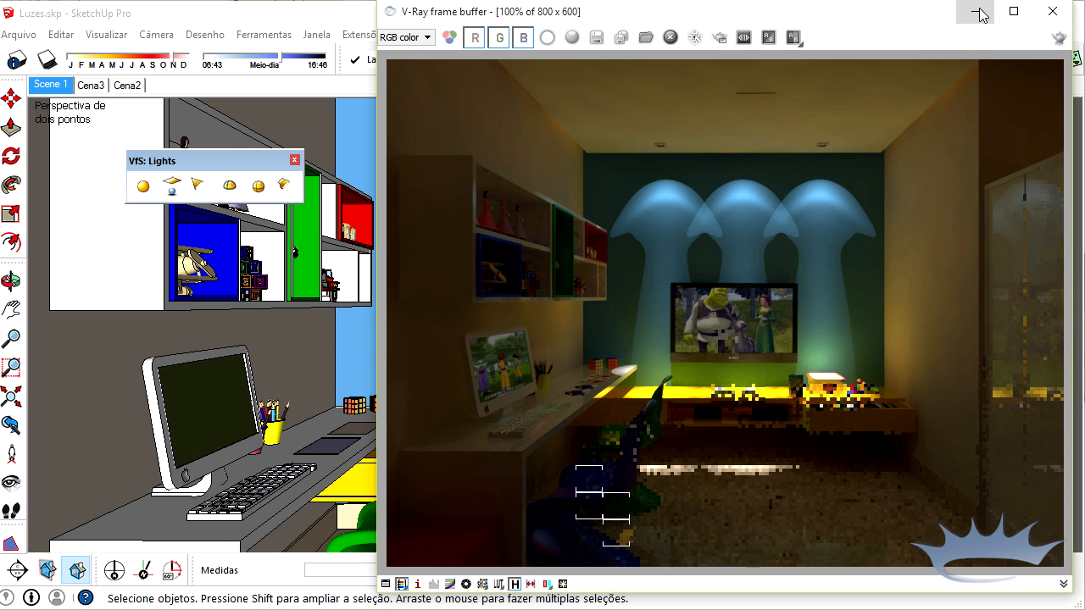
# Step: Review the intensity, IES file and cutoff threshold of the V-Ray light under the first spot, close the component, and return to Scene 1
pyautogui.click(12, 482)
pyautogui.moveTo(471, 314); pyautogui.dragTo(461, 245)
pyautogui.press('space')
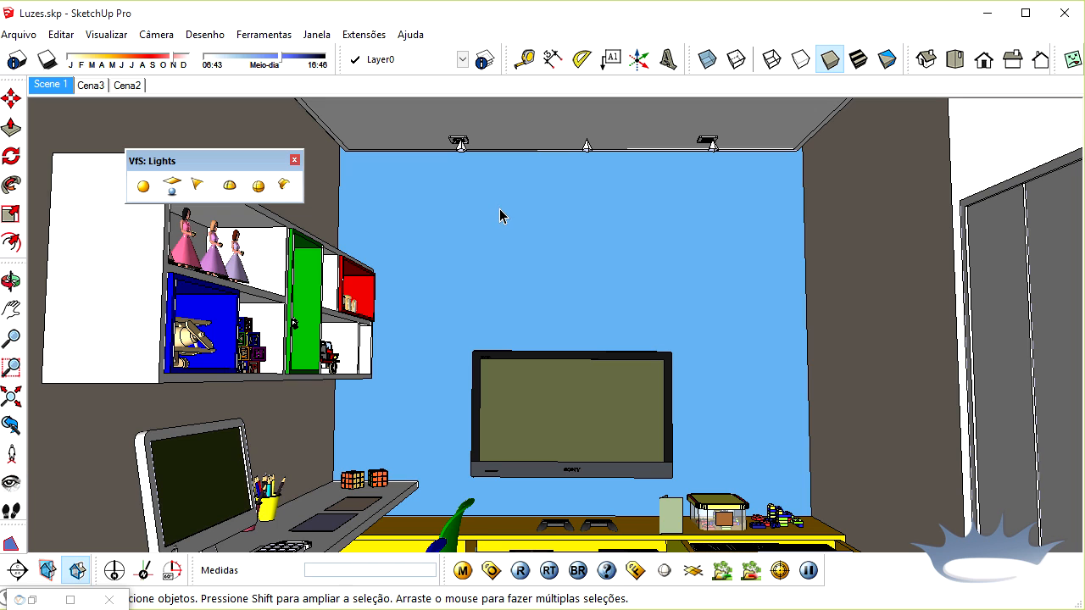
pyautogui.doubleClick(461, 153)
pyautogui.rightClick(461, 152)
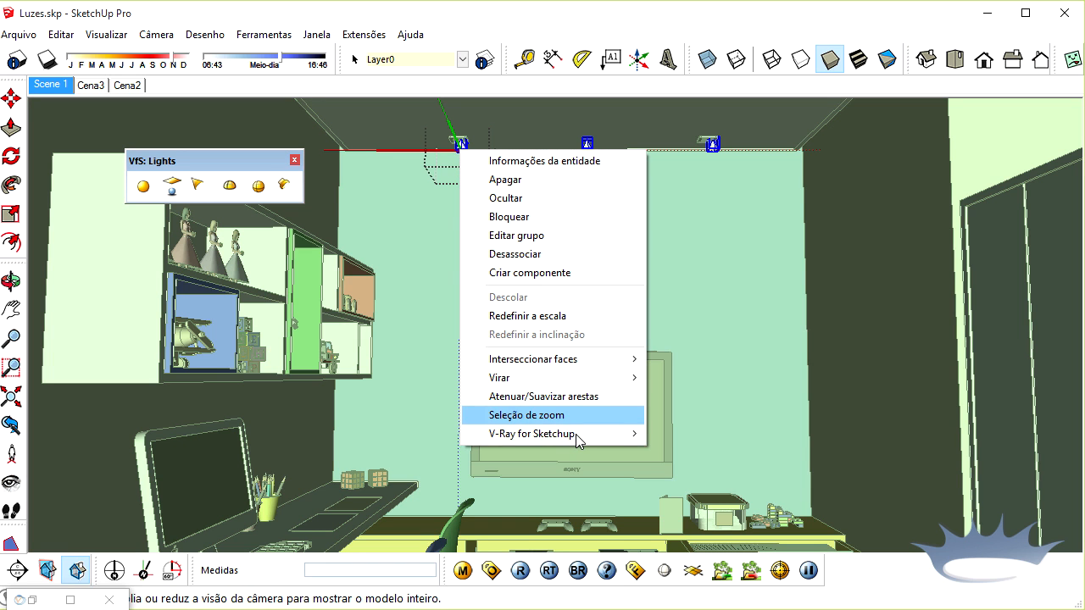
pyautogui.moveTo(593, 439)
pyautogui.click(693, 439)
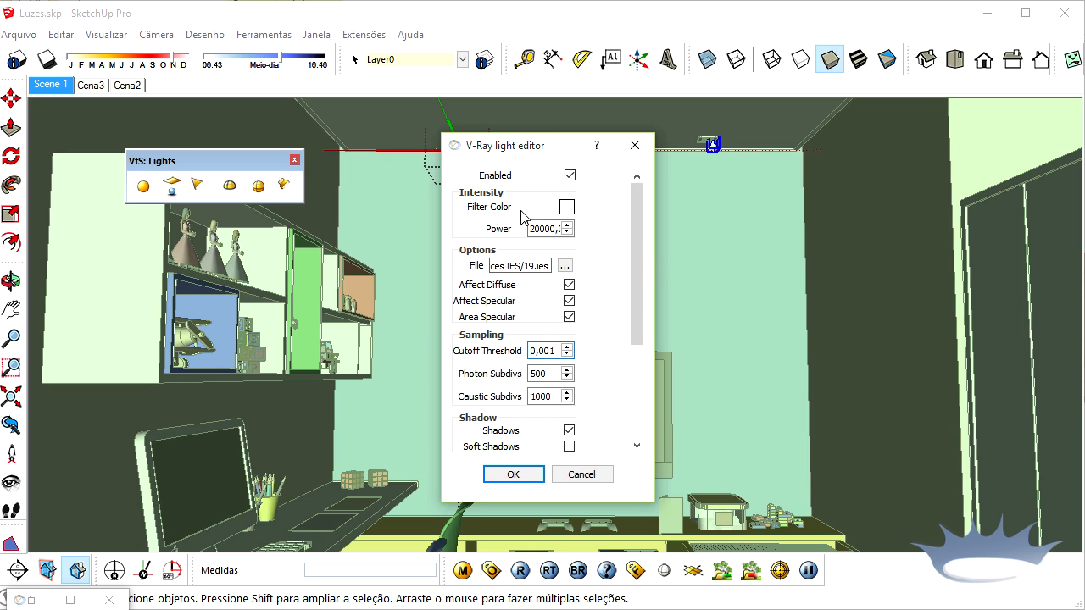
pyautogui.click(512, 476)
pyautogui.rightClick(549, 330)
pyautogui.click(565, 332)
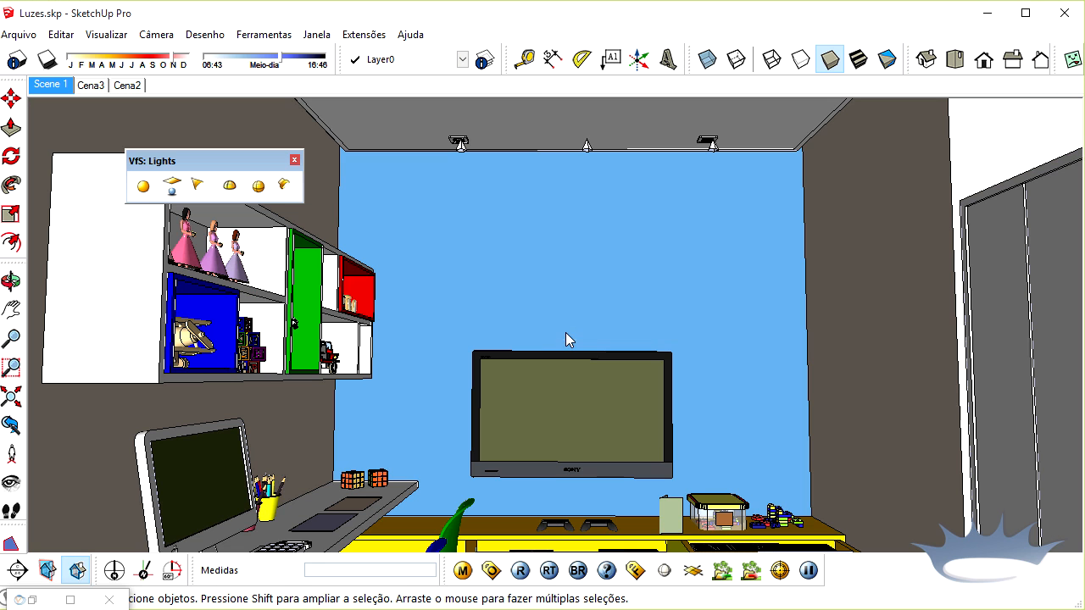
pyautogui.click(68, 89)
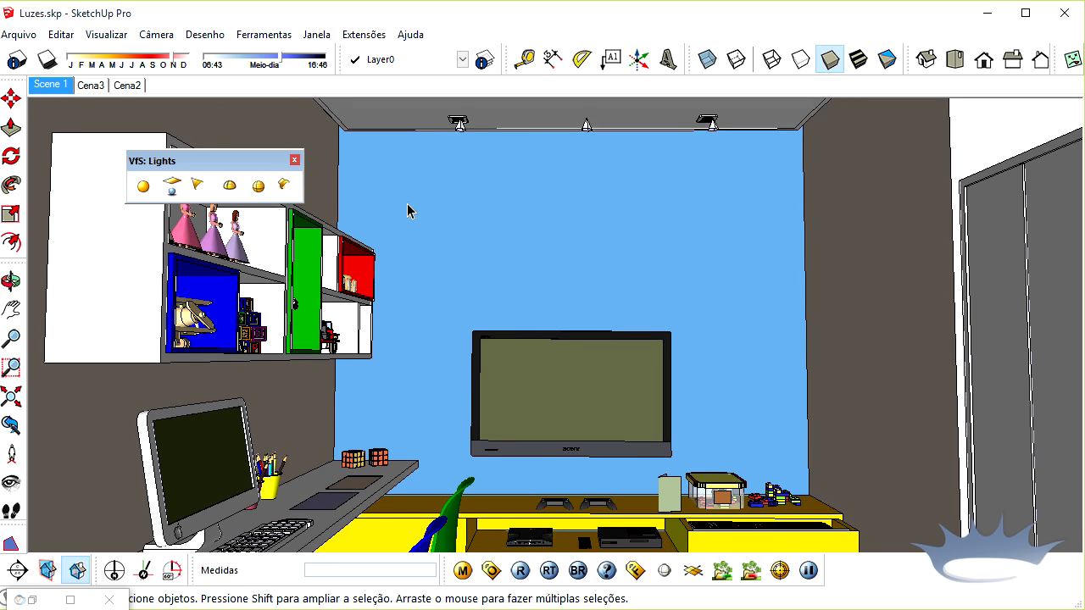